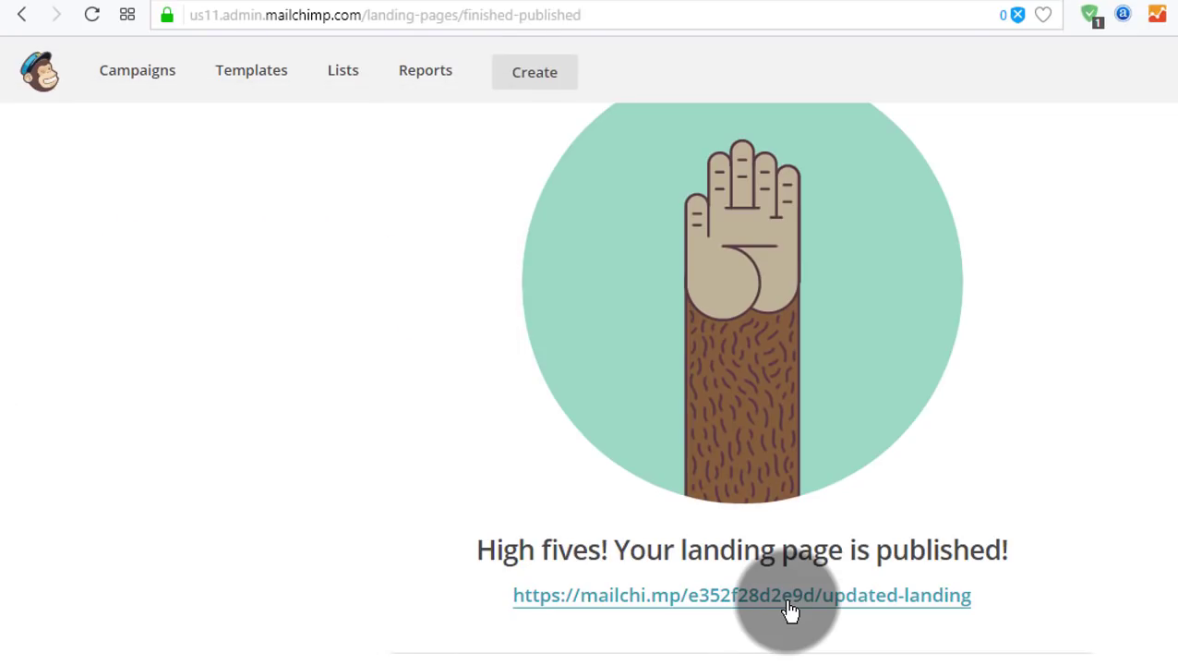
- Try to combine NewList with the p.Bizanosa list from the Lists page, confirming the merge with CONFIRM
{"action": "left_click", "coordinate": [340, 74]}
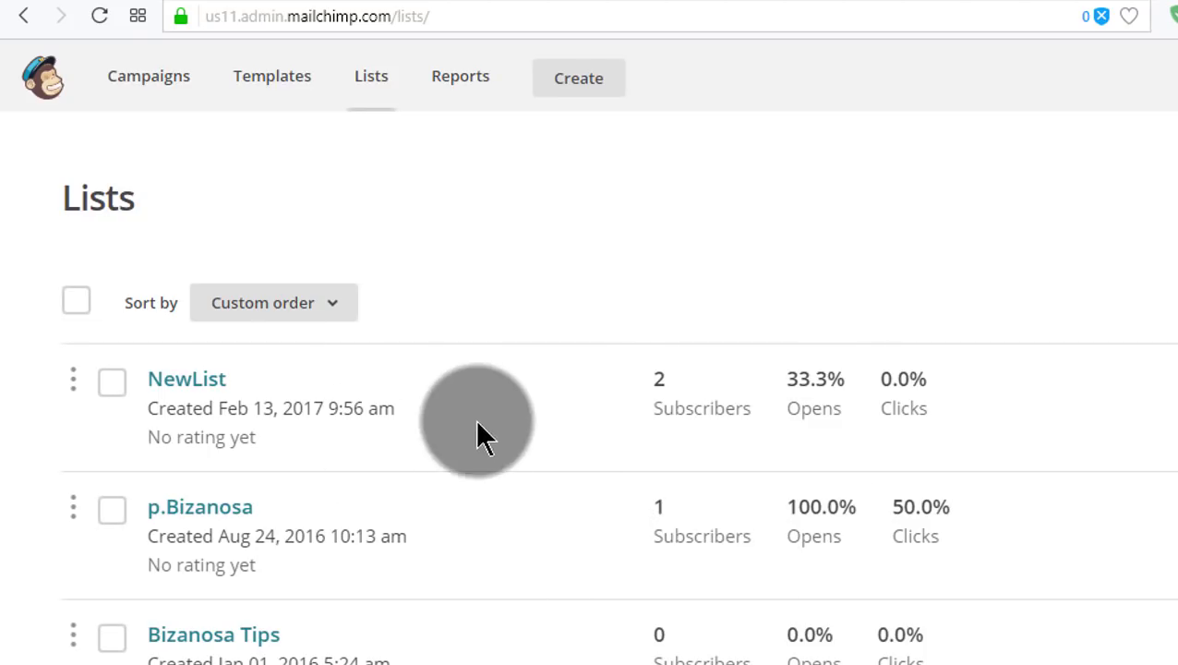
{"action": "left_click", "coordinate": [1161, 293]}
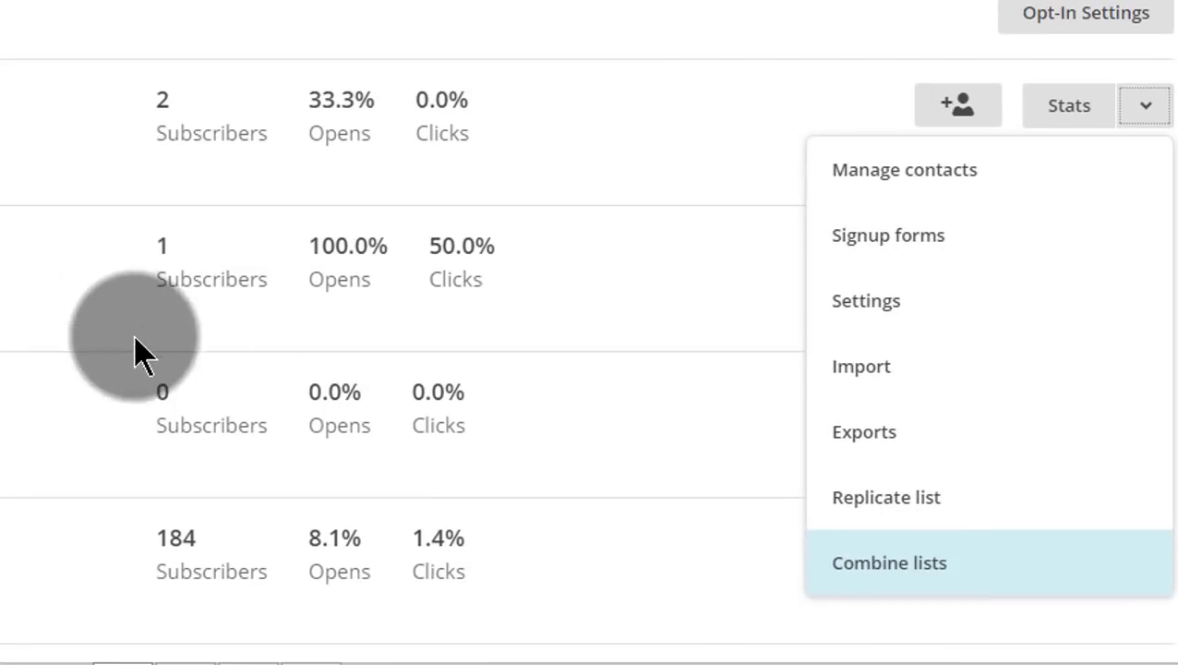
{"action": "left_click", "coordinate": [886, 565]}
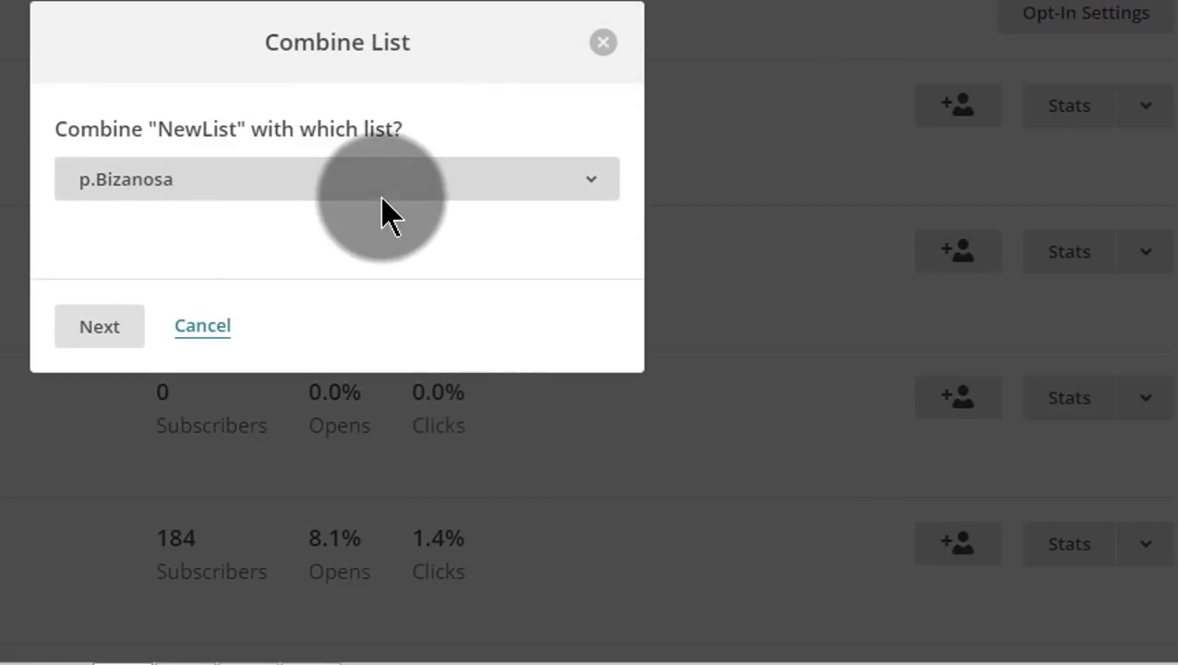
{"action": "left_click", "coordinate": [392, 171]}
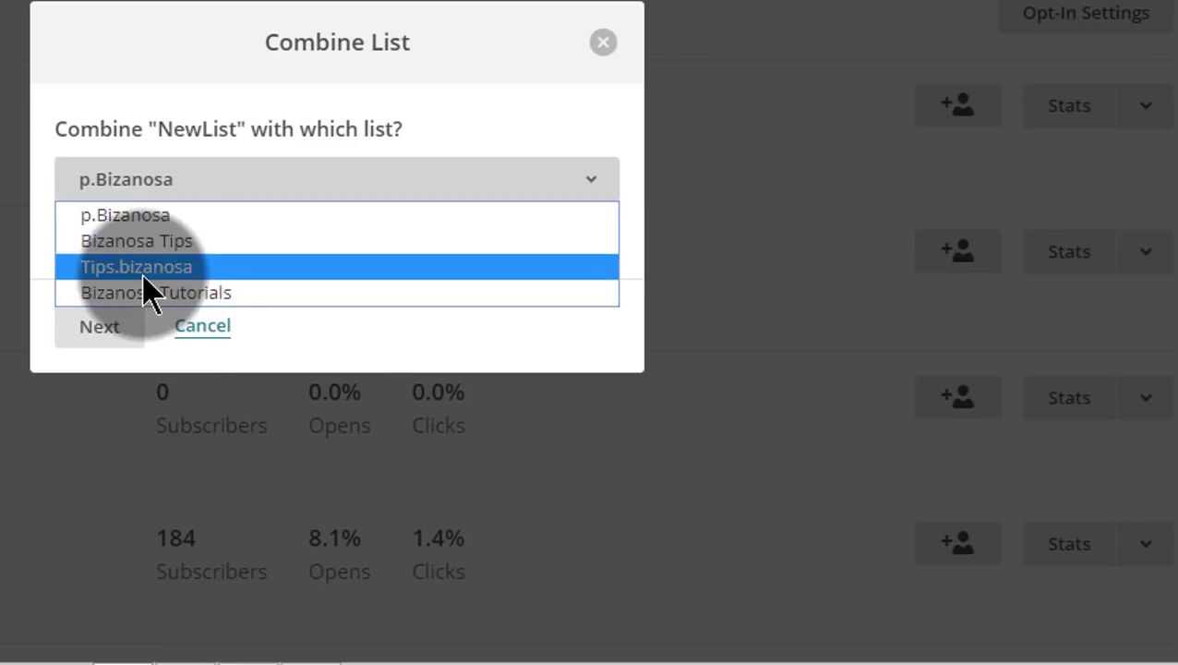
{"action": "left_click", "coordinate": [143, 214]}
{"action": "left_click", "coordinate": [102, 328]}
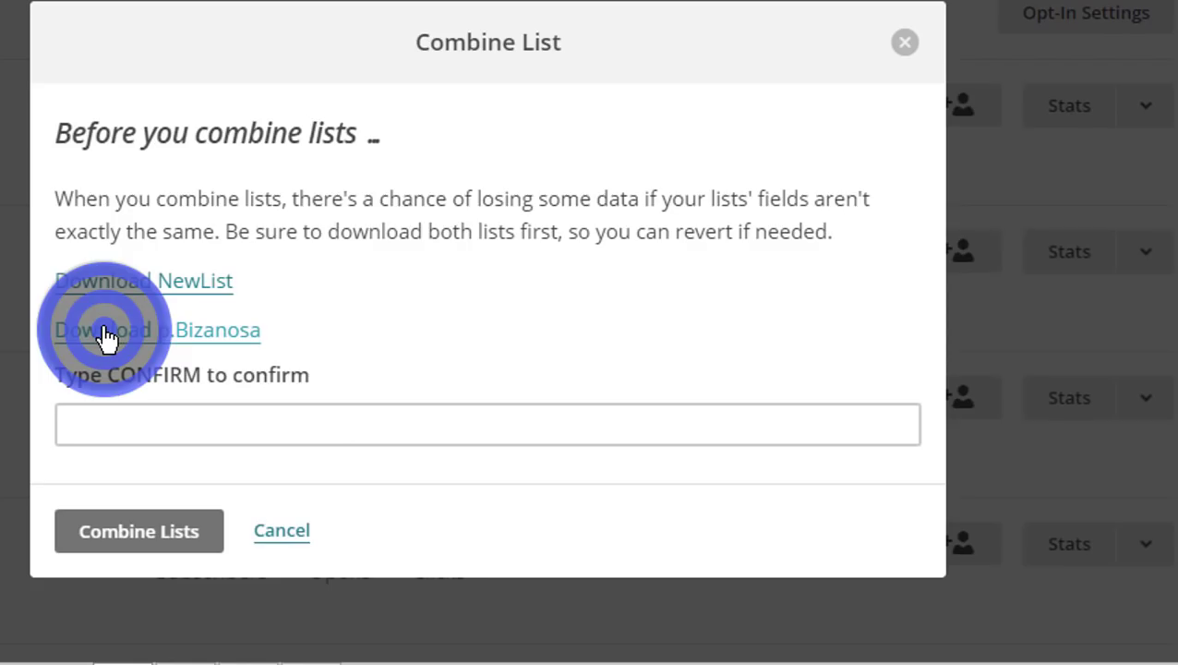
{"action": "left_click", "coordinate": [110, 374]}
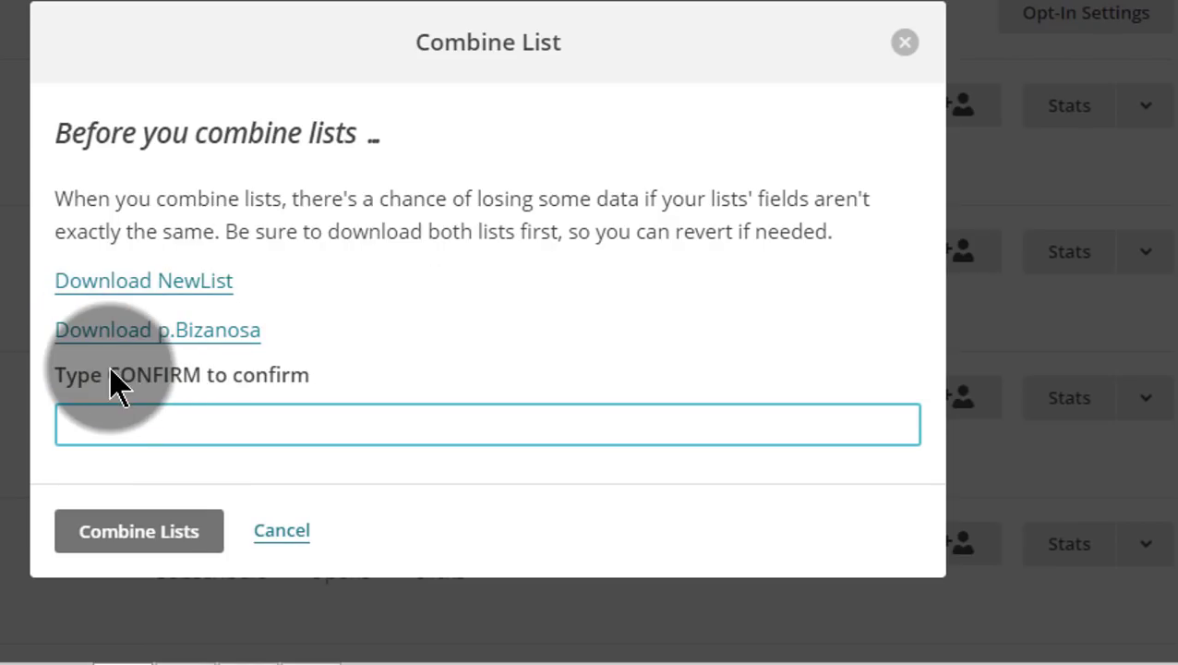
{"action": "type", "text": "CONFIRM"}
{"action": "left_click", "coordinate": [139, 533]}
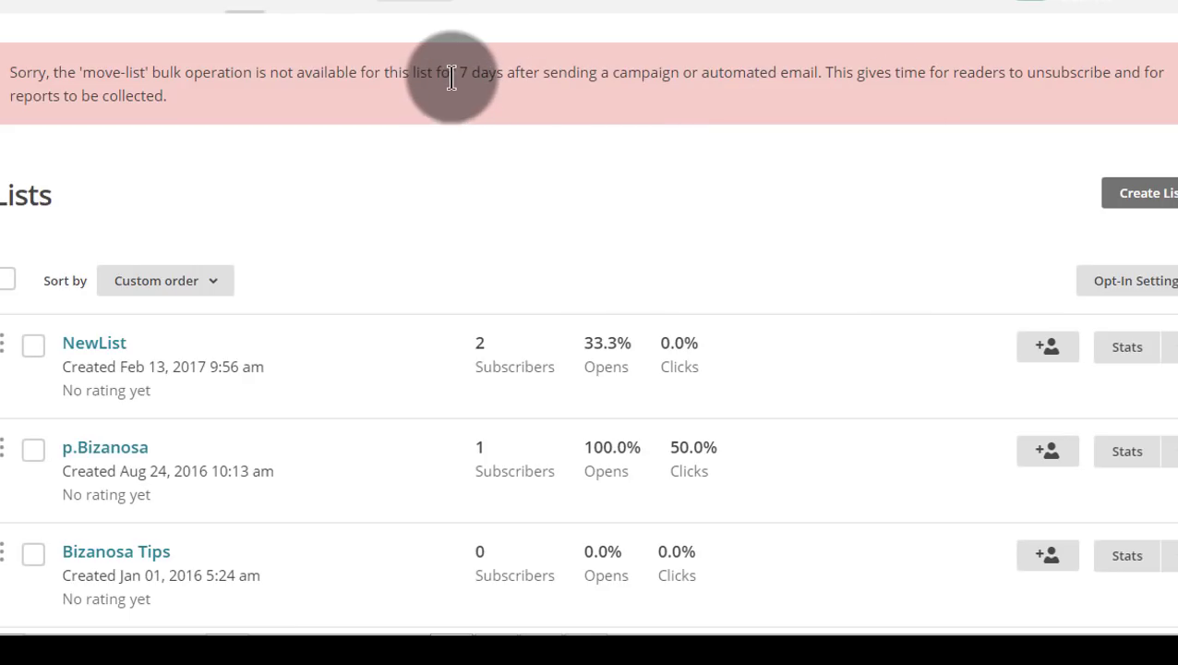
{"action": "left_click_drag", "start_coordinate": [460, 72], "coordinate": [501, 81]}
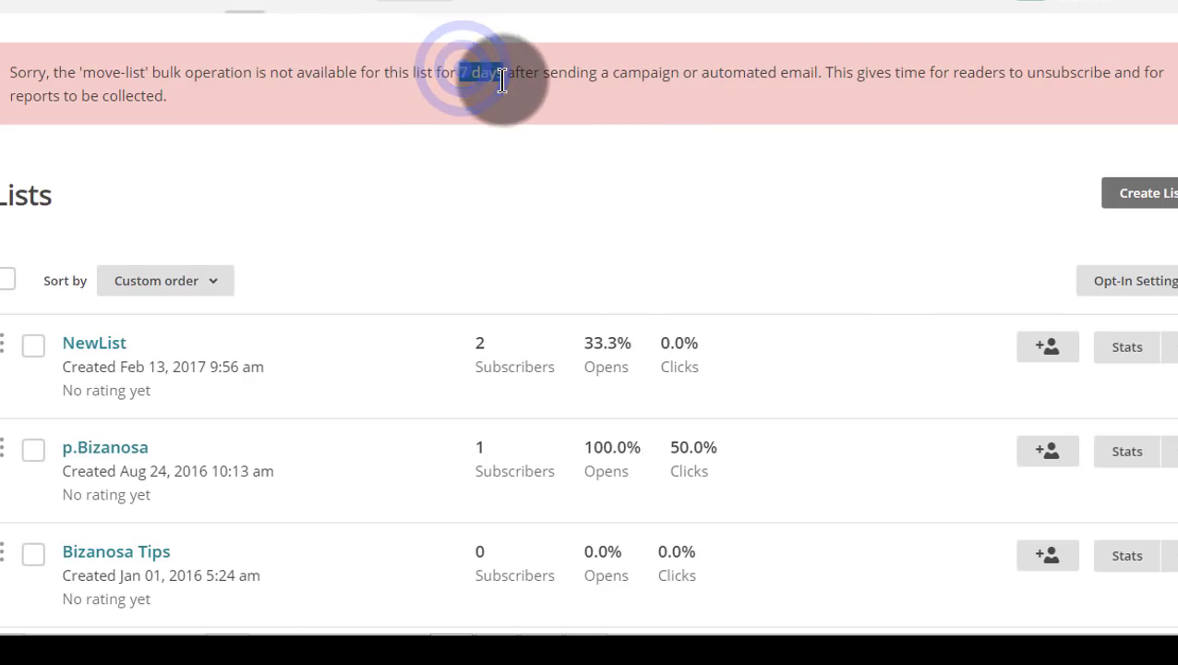
- Go to the signup forms of NewList and open the Subscriber pop-up editor
{"action": "scroll", "coordinate": [411, 319], "scroll_direction": "down", "scroll_amount": 1}
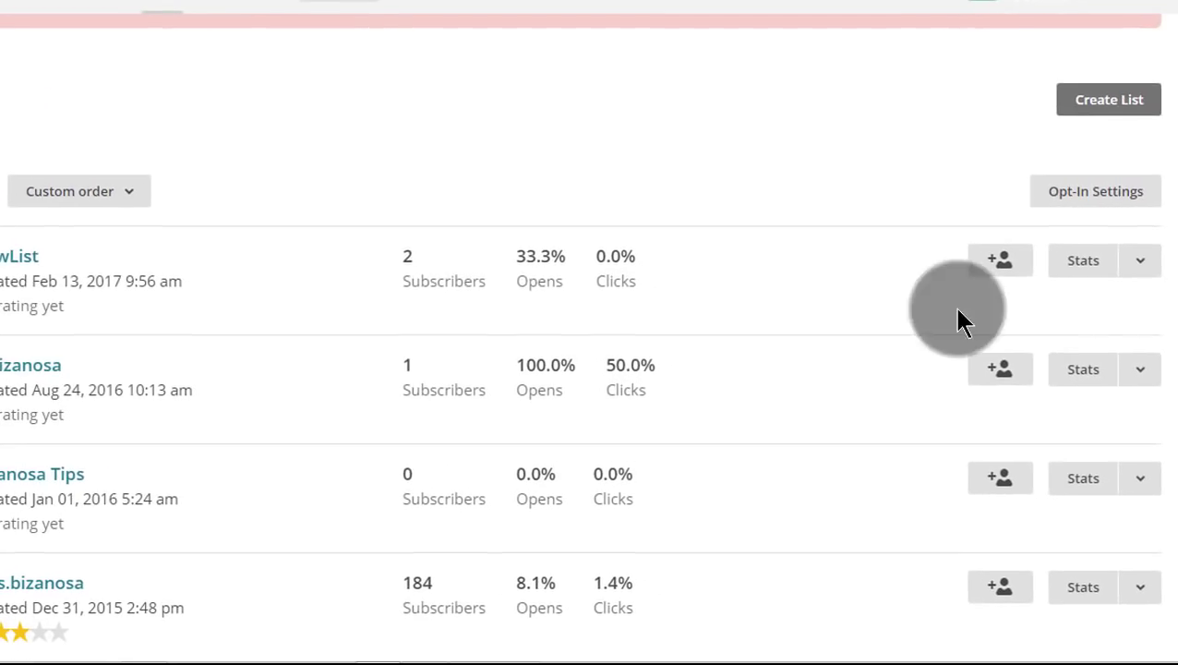
{"action": "left_click", "coordinate": [1137, 269]}
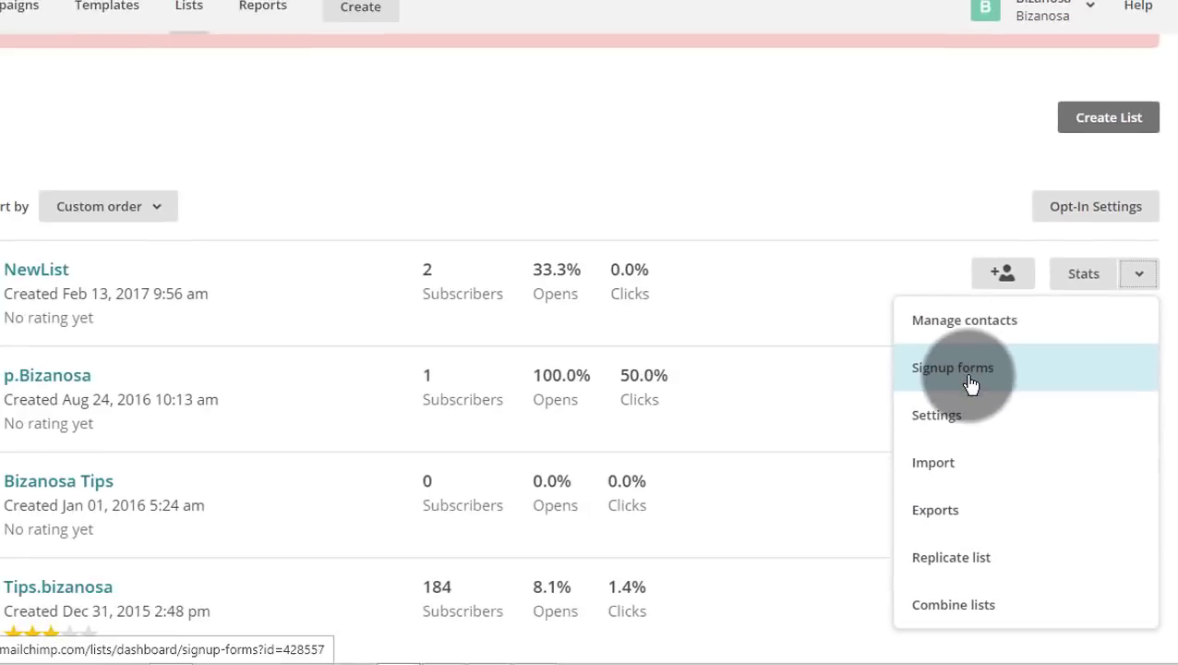
{"action": "left_click", "coordinate": [970, 382]}
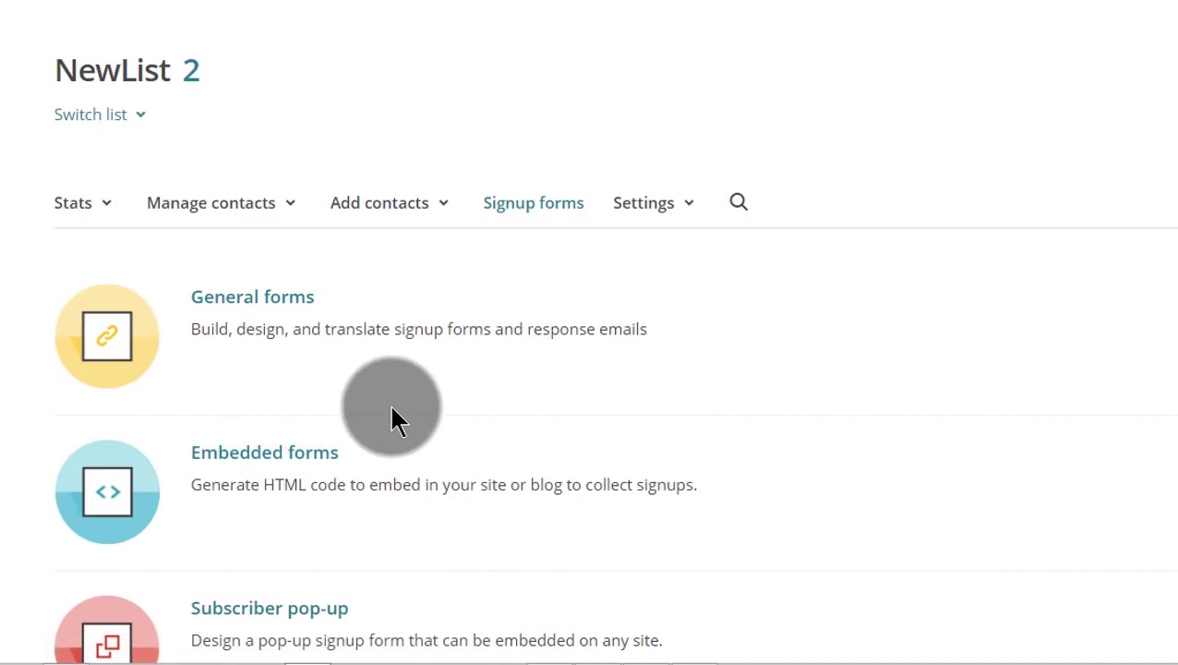
{"action": "scroll", "coordinate": [314, 443], "scroll_direction": "down", "scroll_amount": 3}
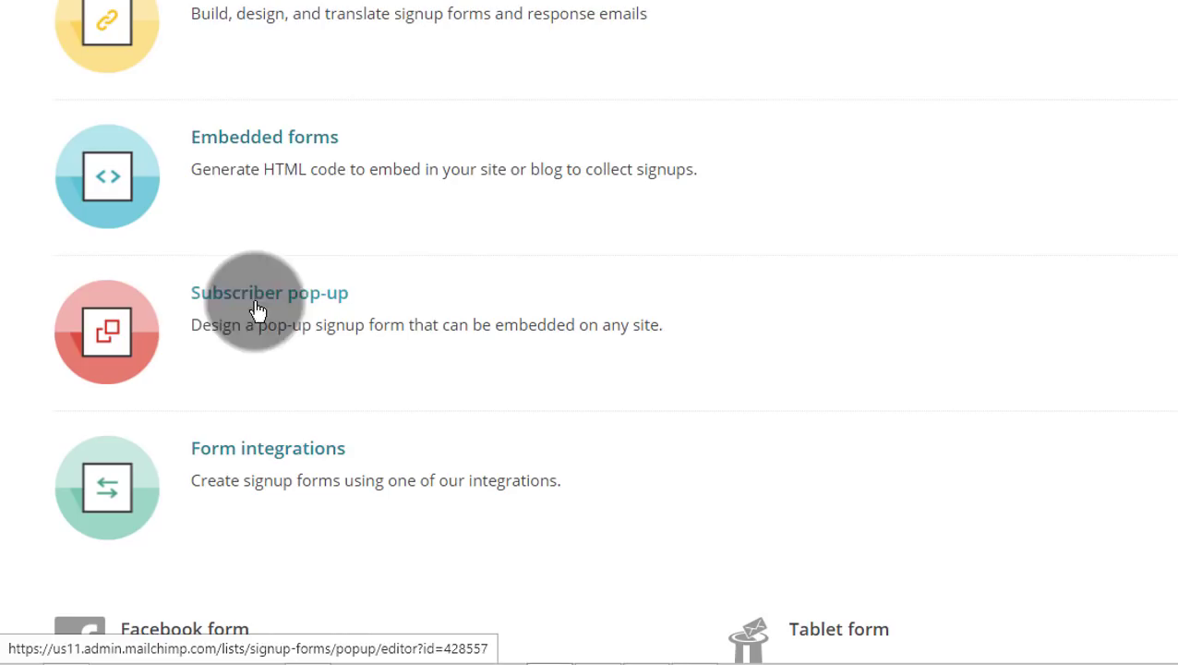
{"action": "scroll", "coordinate": [452, 255], "scroll_direction": "up", "scroll_amount": 1}
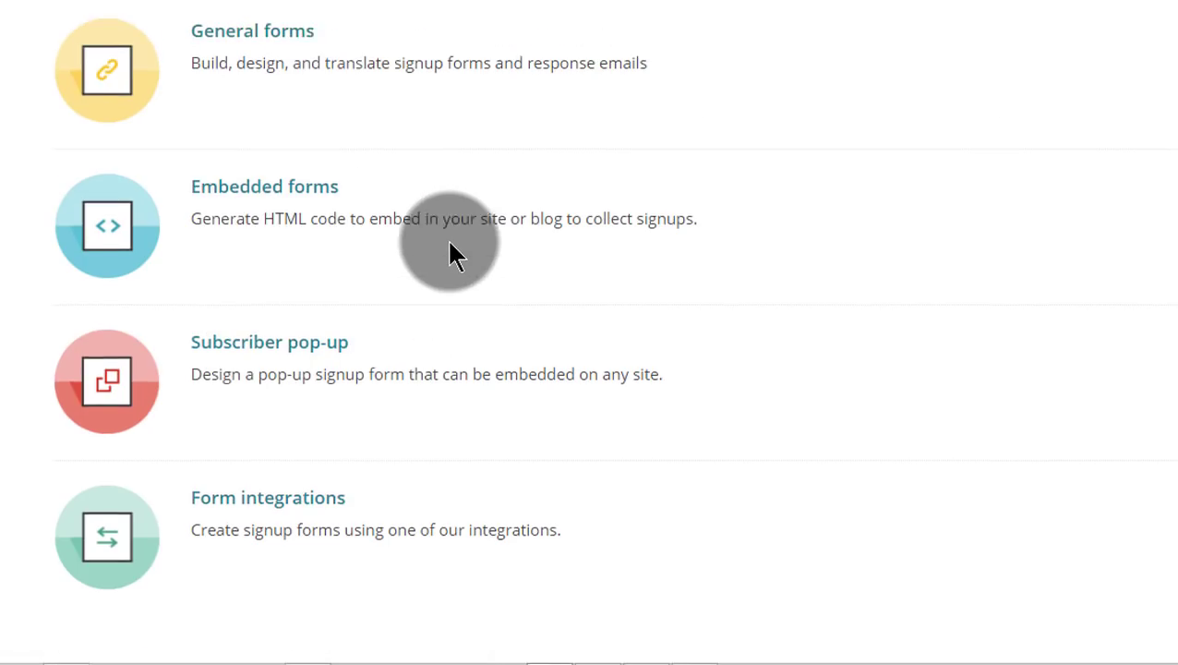
{"action": "scroll", "coordinate": [450, 268], "scroll_direction": "up", "scroll_amount": 1}
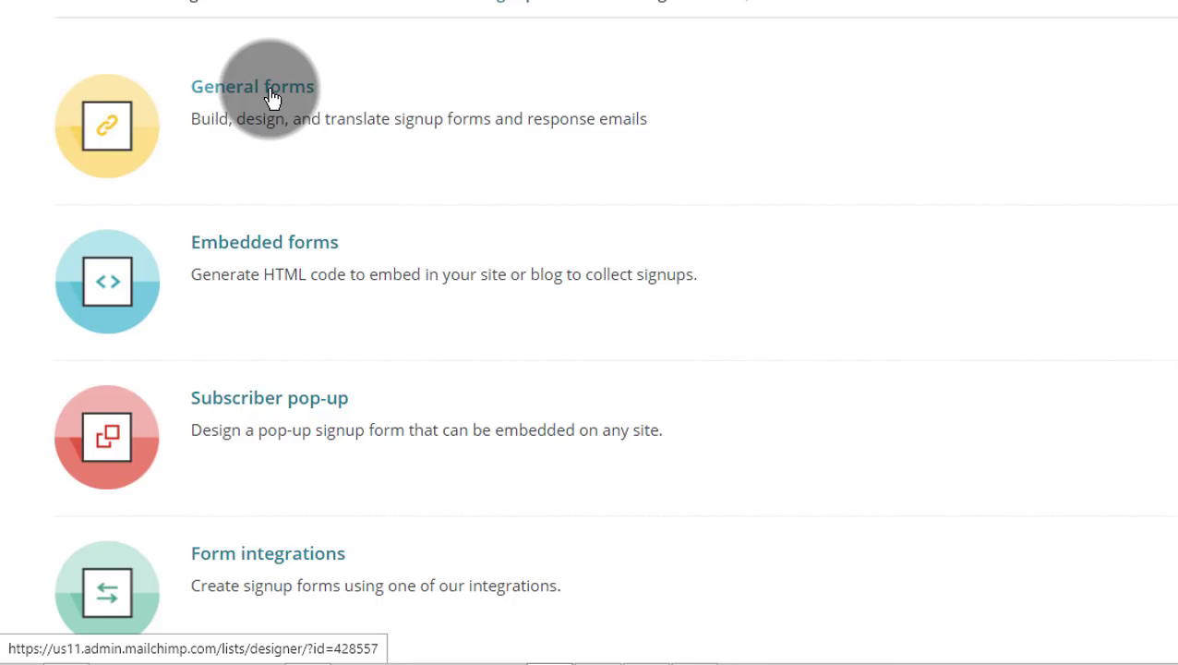
{"action": "left_click", "coordinate": [279, 405]}
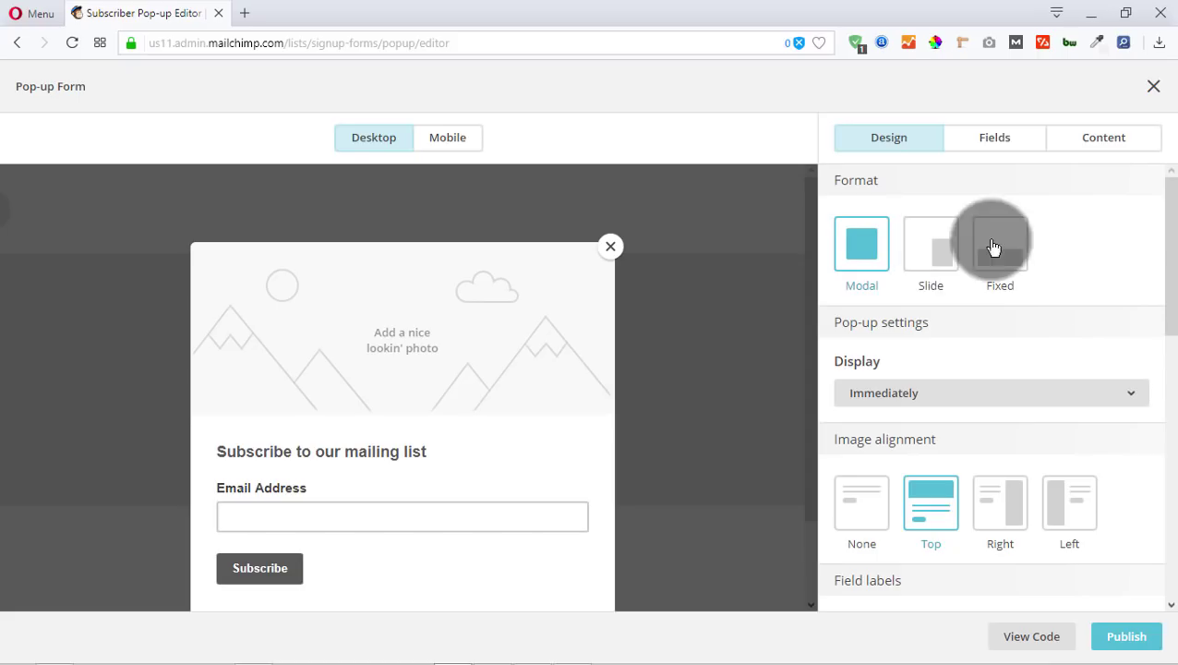
- Compare the Slide, Fixed and Modal formats for the pop-up form and settle on Slide
{"action": "left_click", "coordinate": [941, 247]}
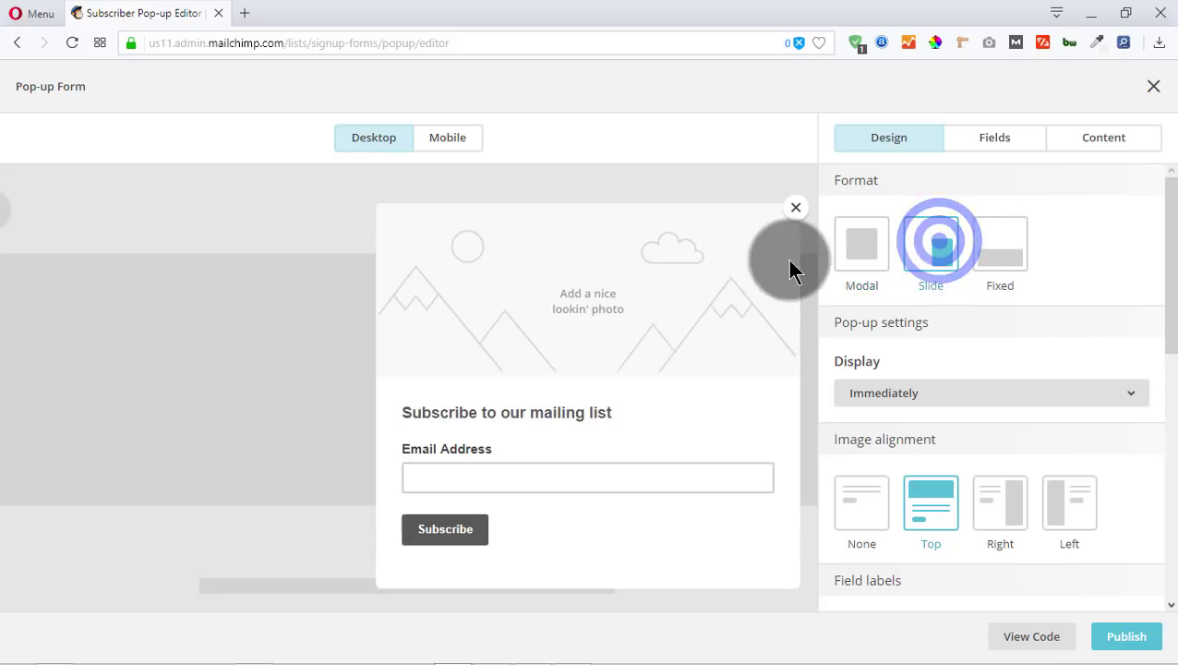
{"action": "left_click", "coordinate": [927, 251]}
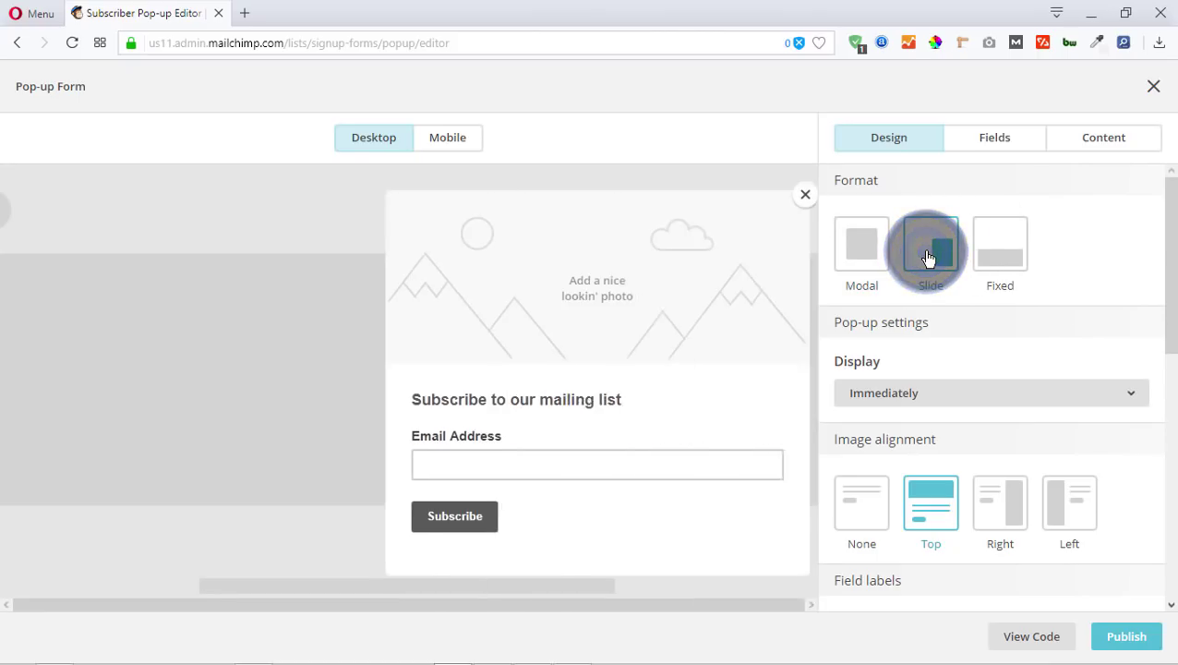
{"action": "left_click", "coordinate": [1001, 265]}
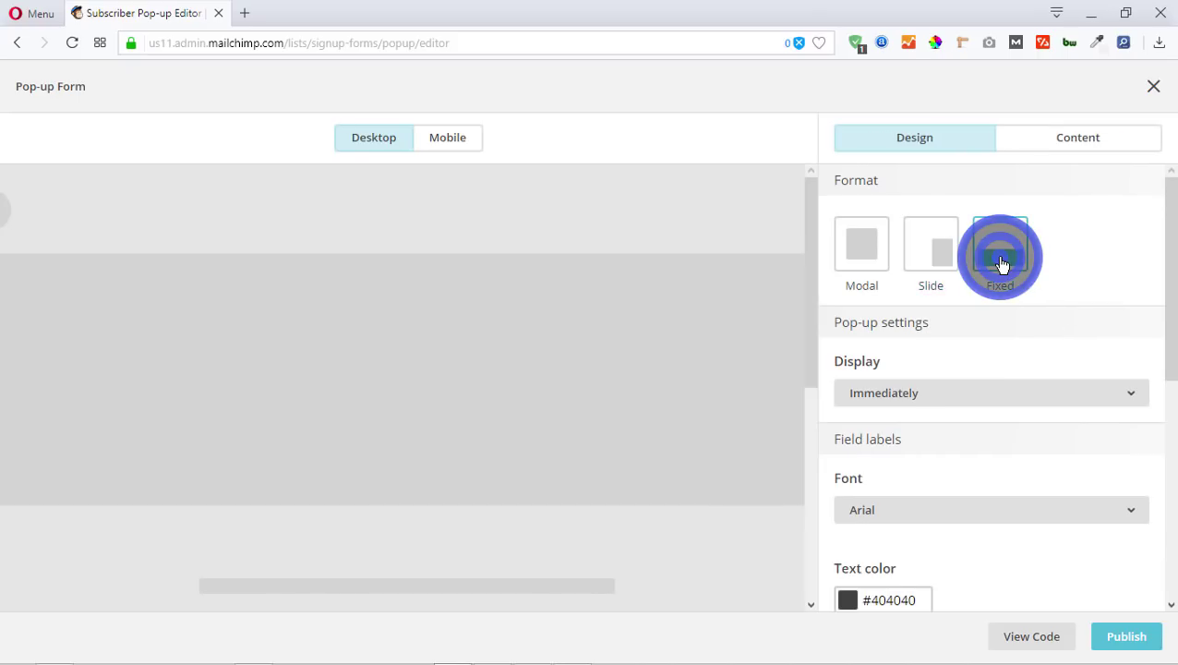
{"action": "left_click", "coordinate": [379, 577]}
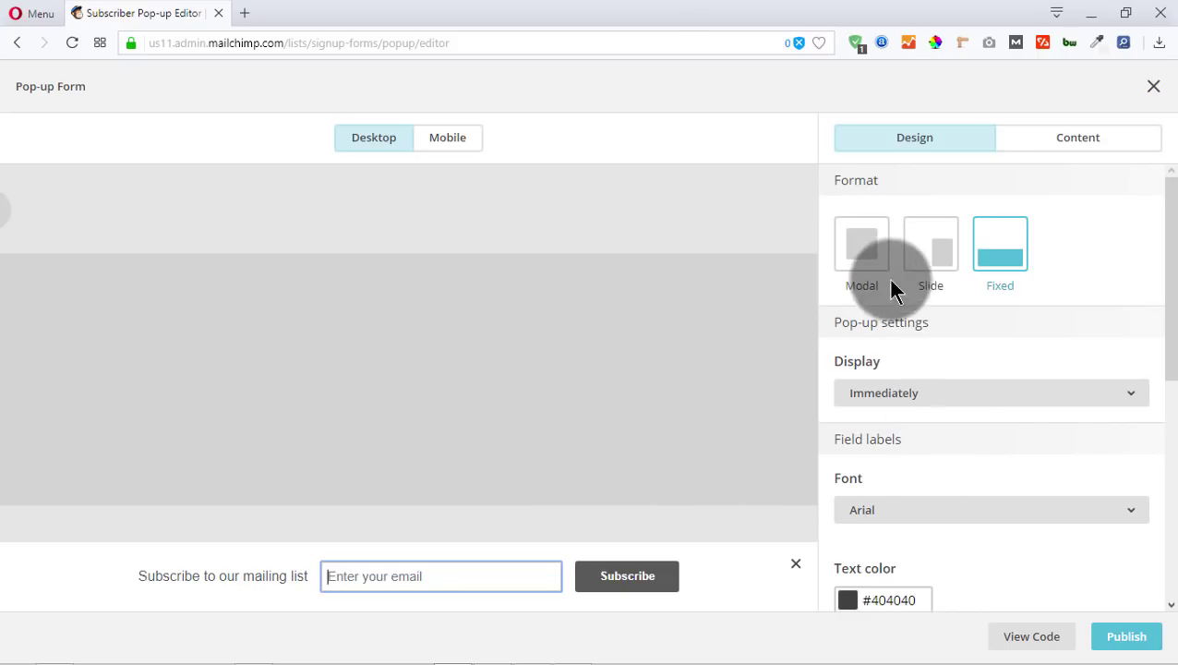
{"action": "left_click", "coordinate": [872, 253]}
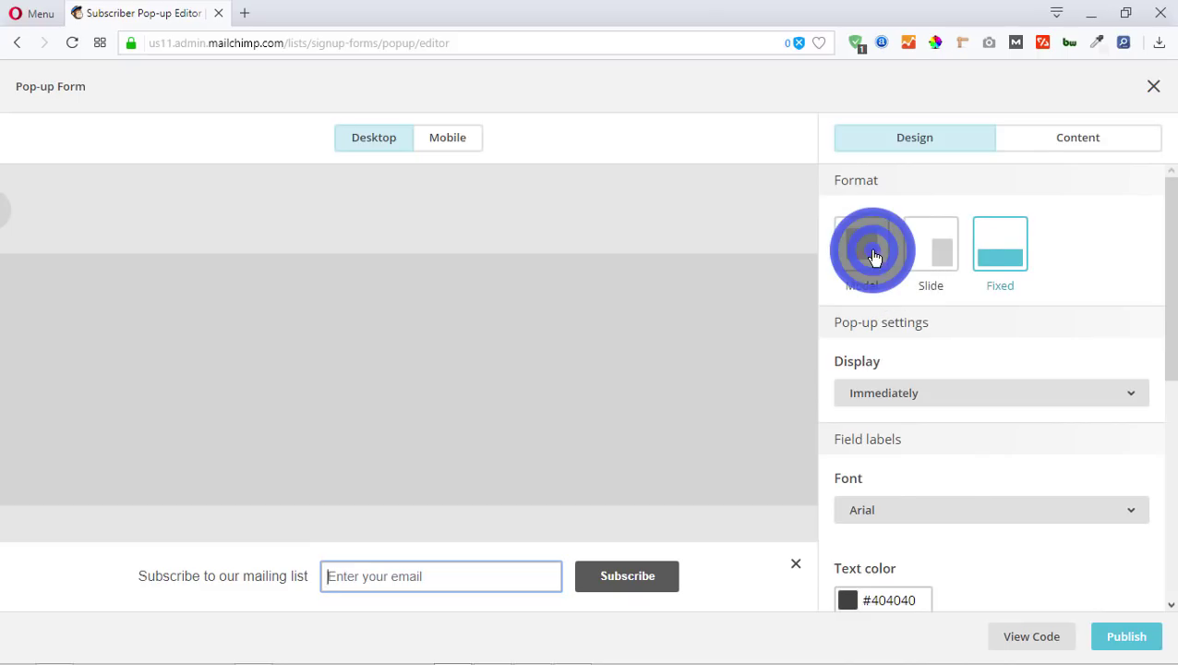
{"action": "left_click", "coordinate": [950, 249]}
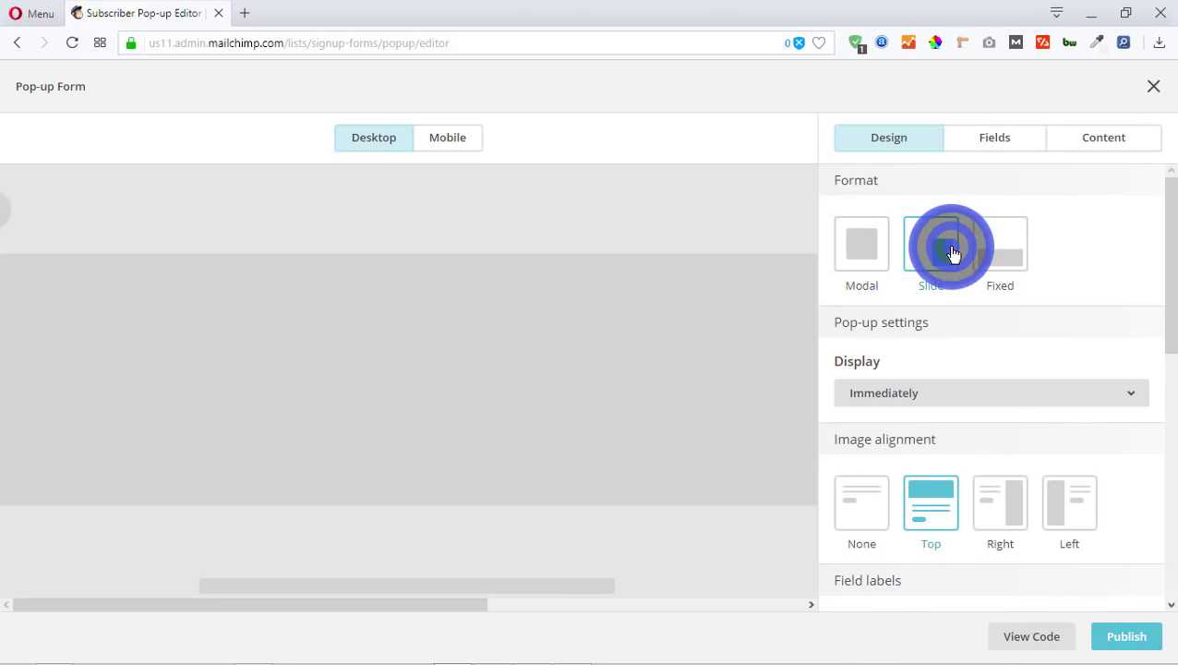
{"action": "left_click", "coordinate": [925, 251]}
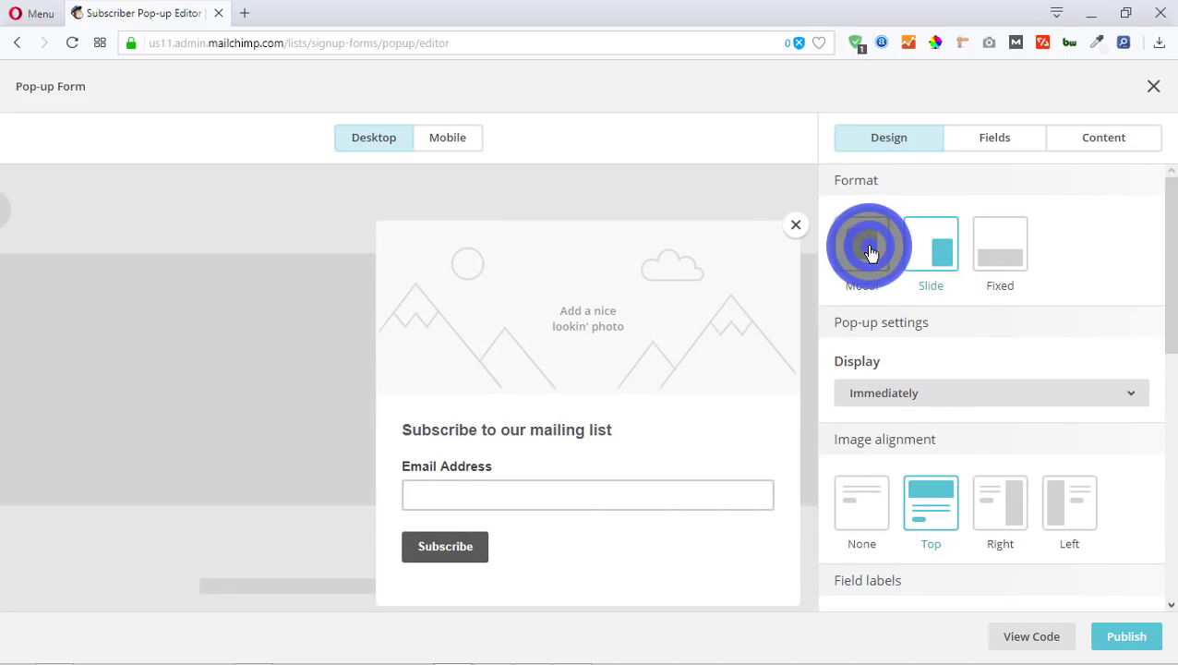
{"action": "left_click", "coordinate": [870, 251]}
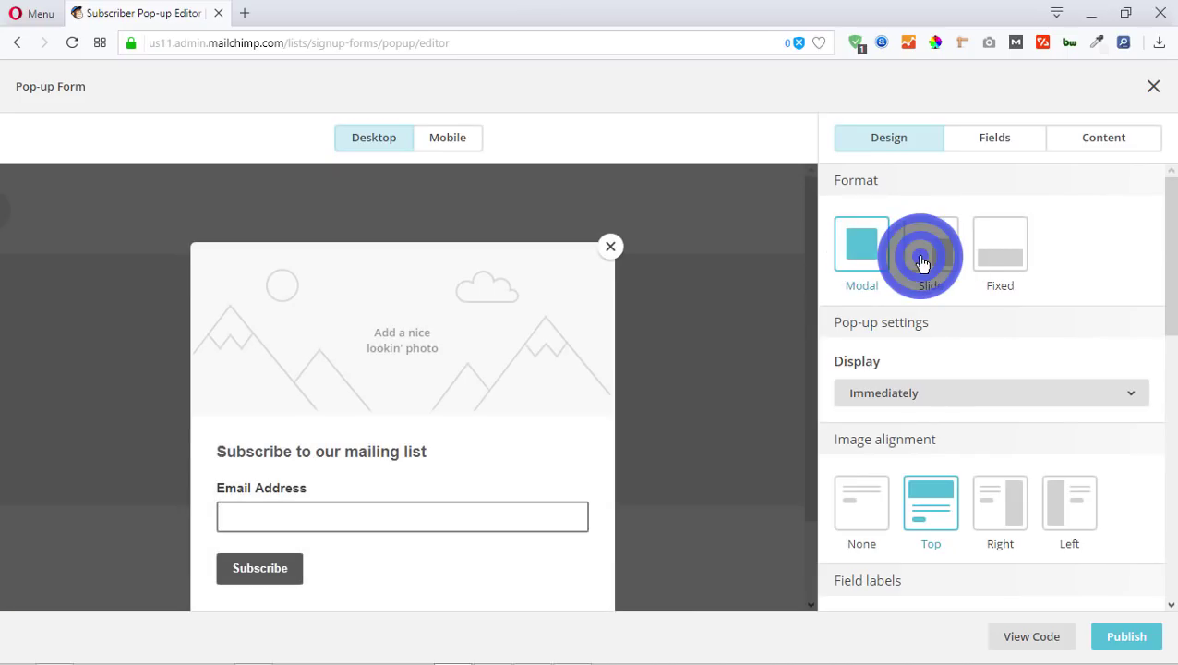
{"action": "left_click", "coordinate": [921, 263]}
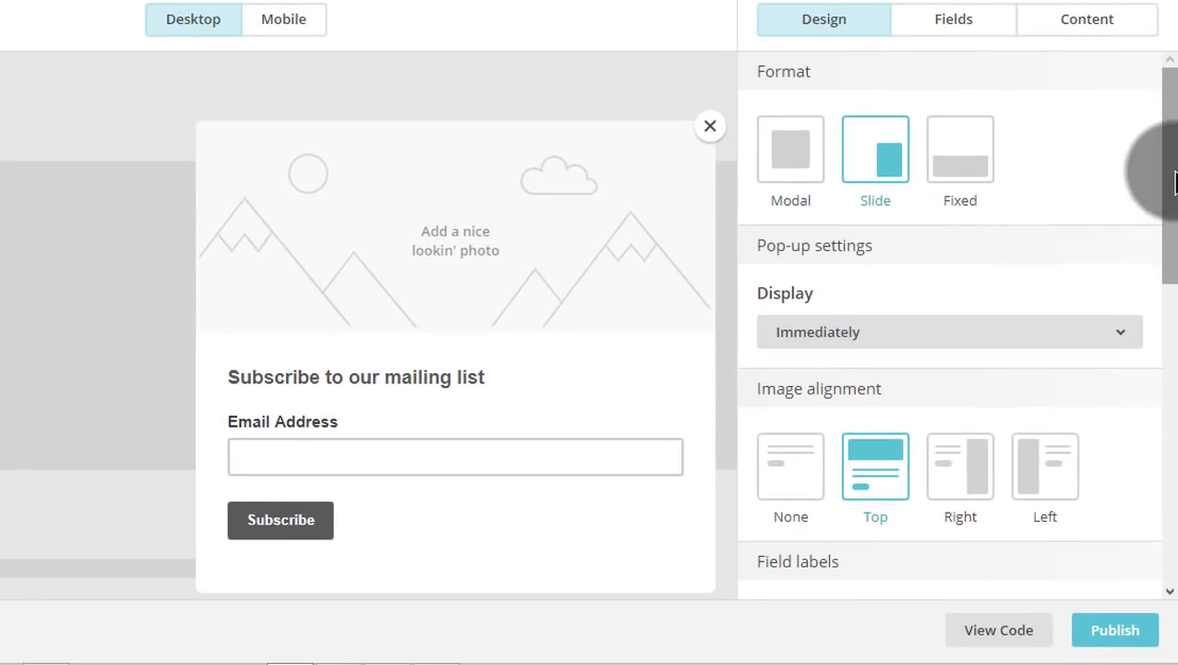
- Try the pop-up display timings Scroll to middle of page and Scroll to bottom of page
{"action": "left_click_drag", "start_coordinate": [1174, 183], "coordinate": [1165, 237]}
{"action": "left_click", "coordinate": [1123, 181]}
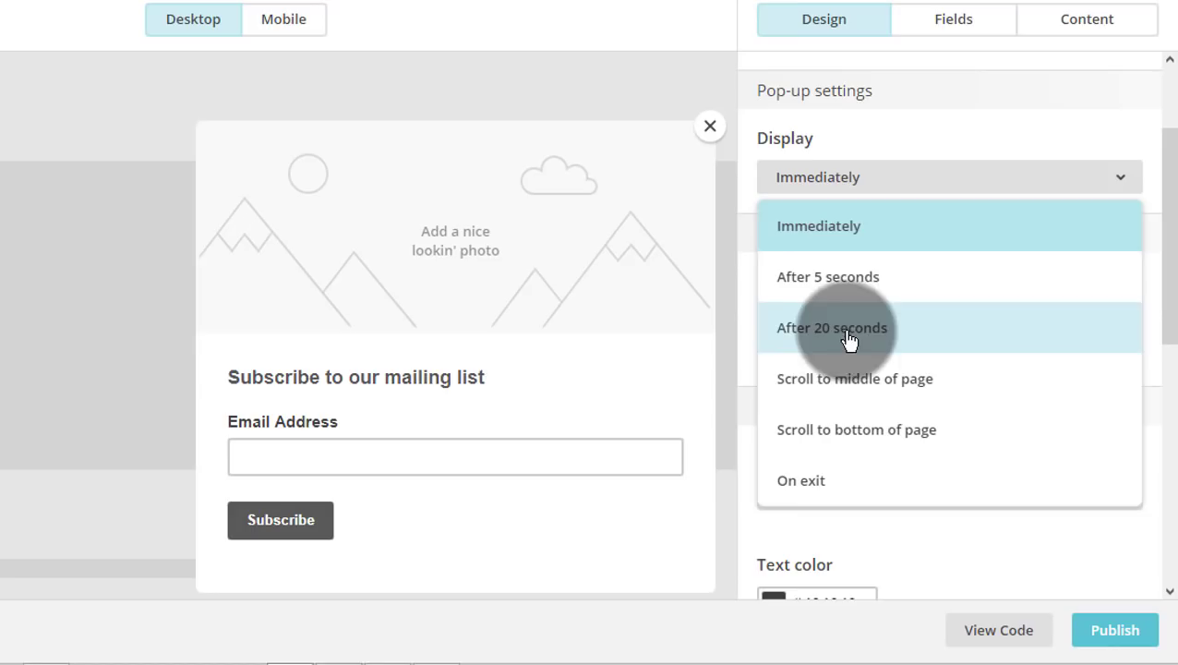
{"action": "left_click", "coordinate": [854, 380]}
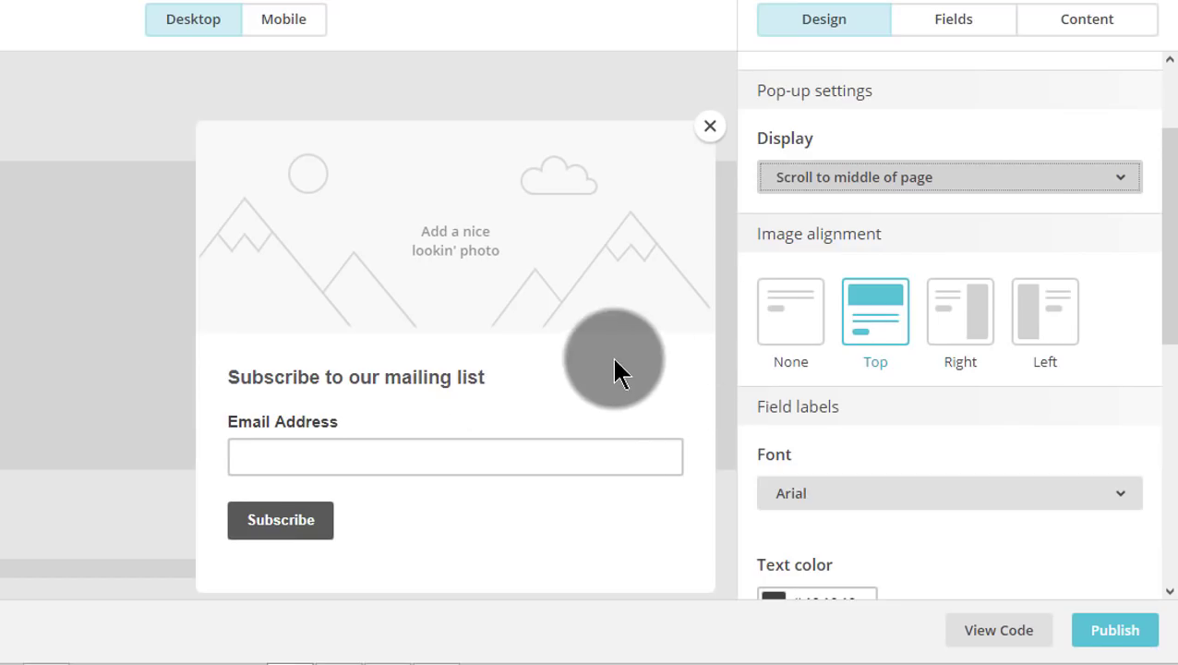
{"action": "left_click", "coordinate": [992, 179]}
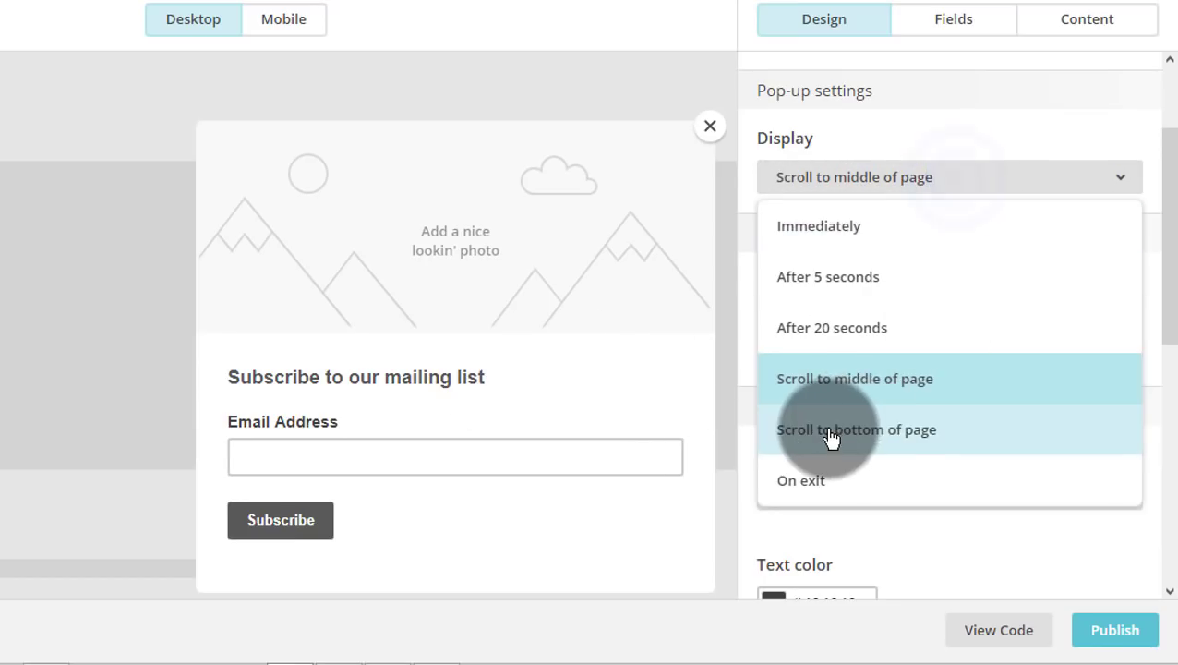
{"action": "left_click", "coordinate": [871, 440]}
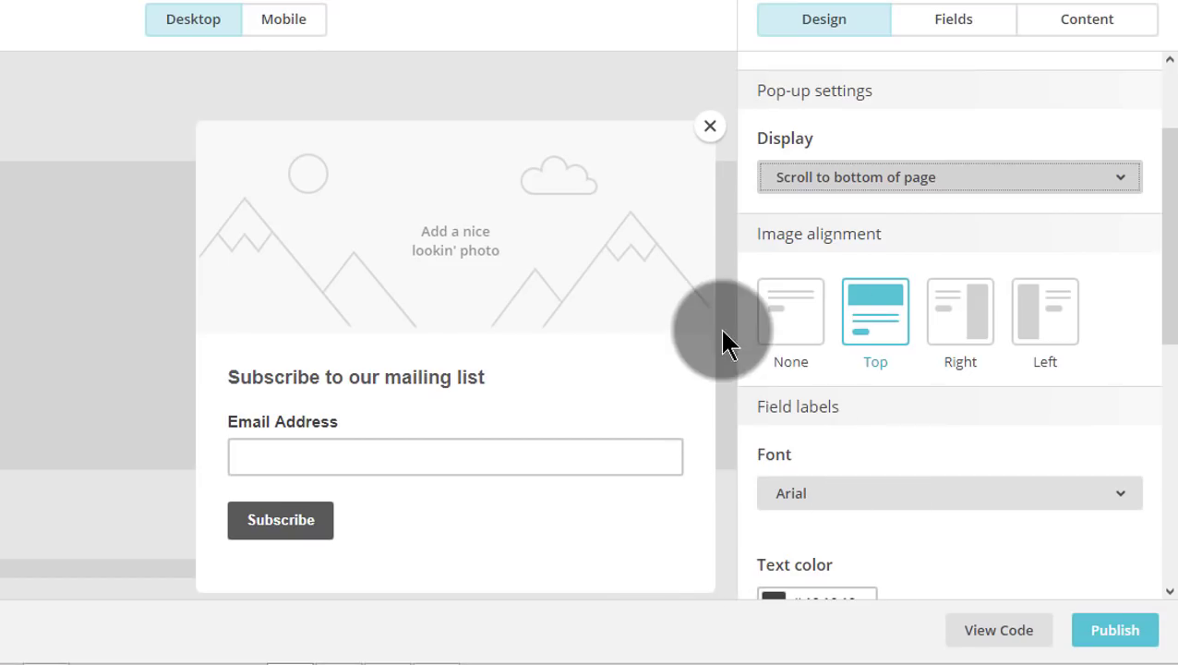
- Set the pop-up's display timing to After 20 seconds and look over the remaining design settings
{"action": "left_click", "coordinate": [923, 177]}
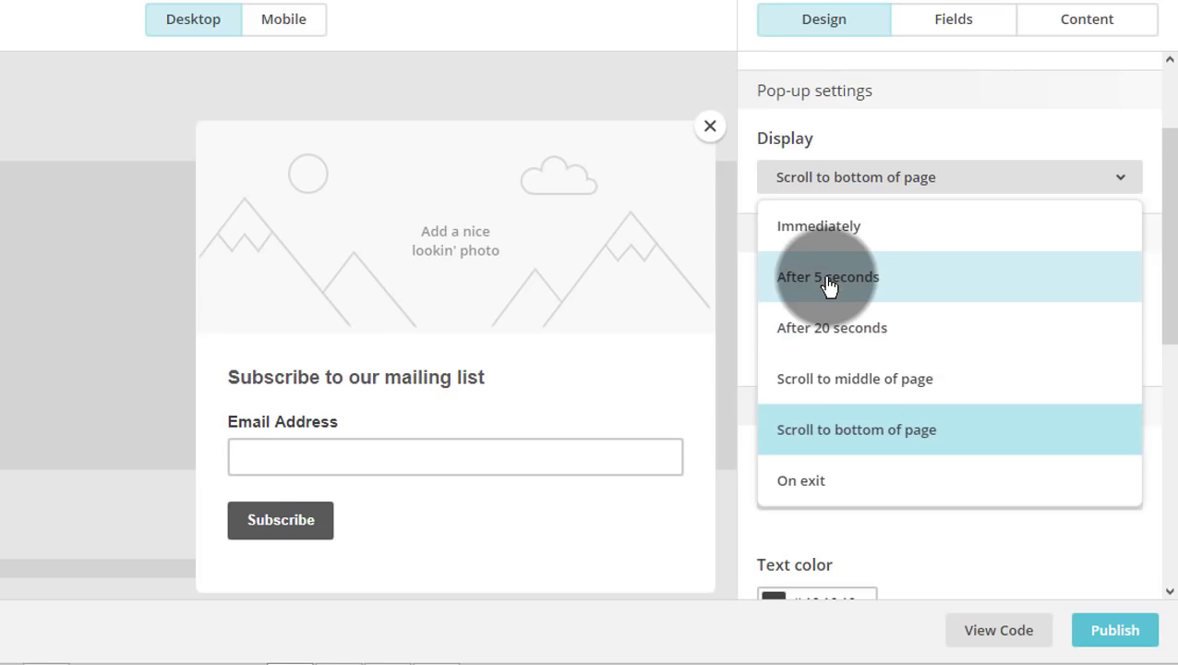
{"action": "left_click", "coordinate": [863, 330]}
{"action": "scroll", "coordinate": [939, 143], "scroll_direction": "down", "scroll_amount": 6}
{"action": "scroll", "coordinate": [939, 143], "scroll_direction": "up", "scroll_amount": 3}
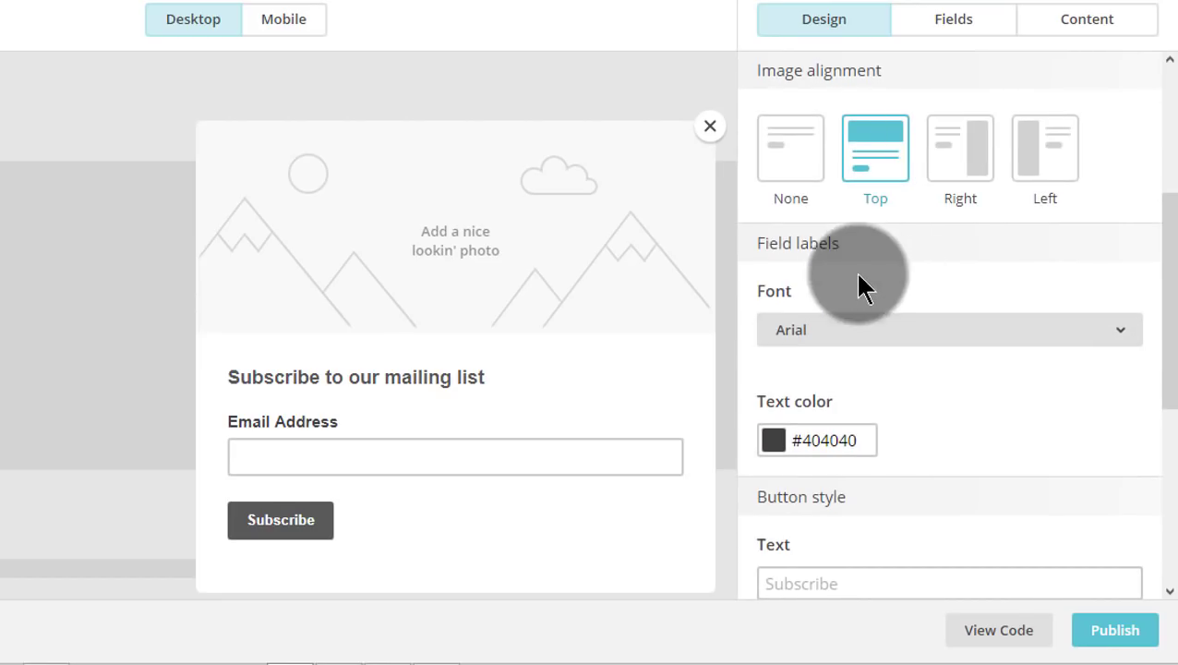
{"action": "scroll", "coordinate": [879, 260], "scroll_direction": "up", "scroll_amount": 3}
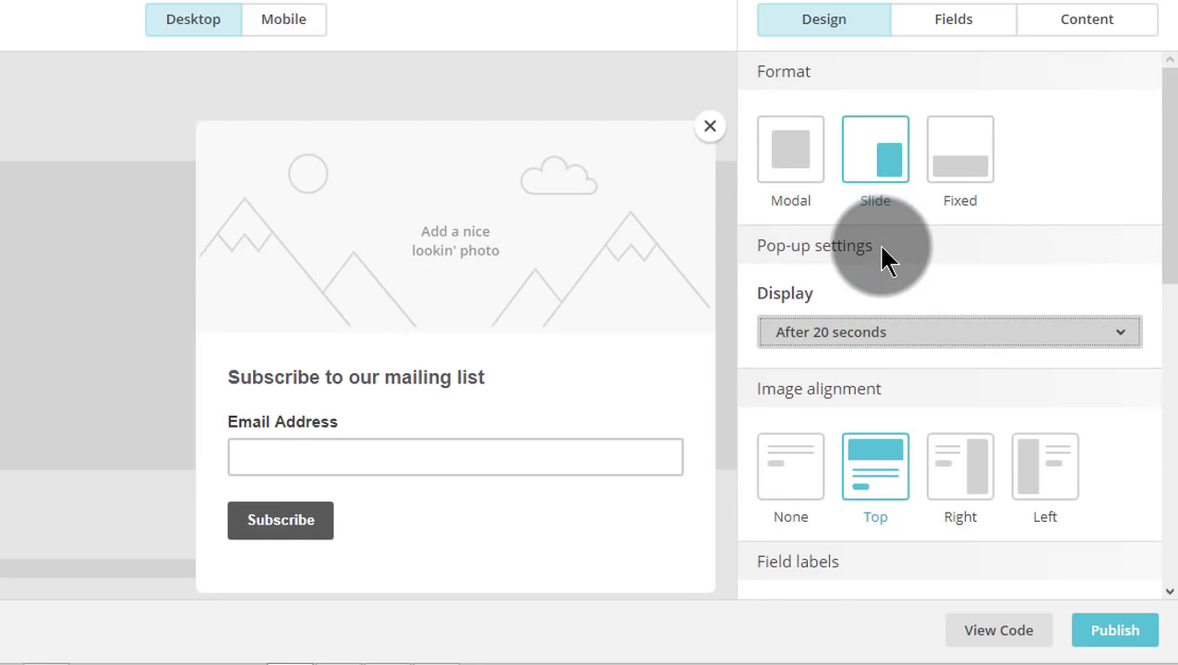
- Switch the pop-up format to Modal, view its display timing options, and restore the Slide format
{"action": "scroll", "coordinate": [881, 257], "scroll_direction": "down", "scroll_amount": 1}
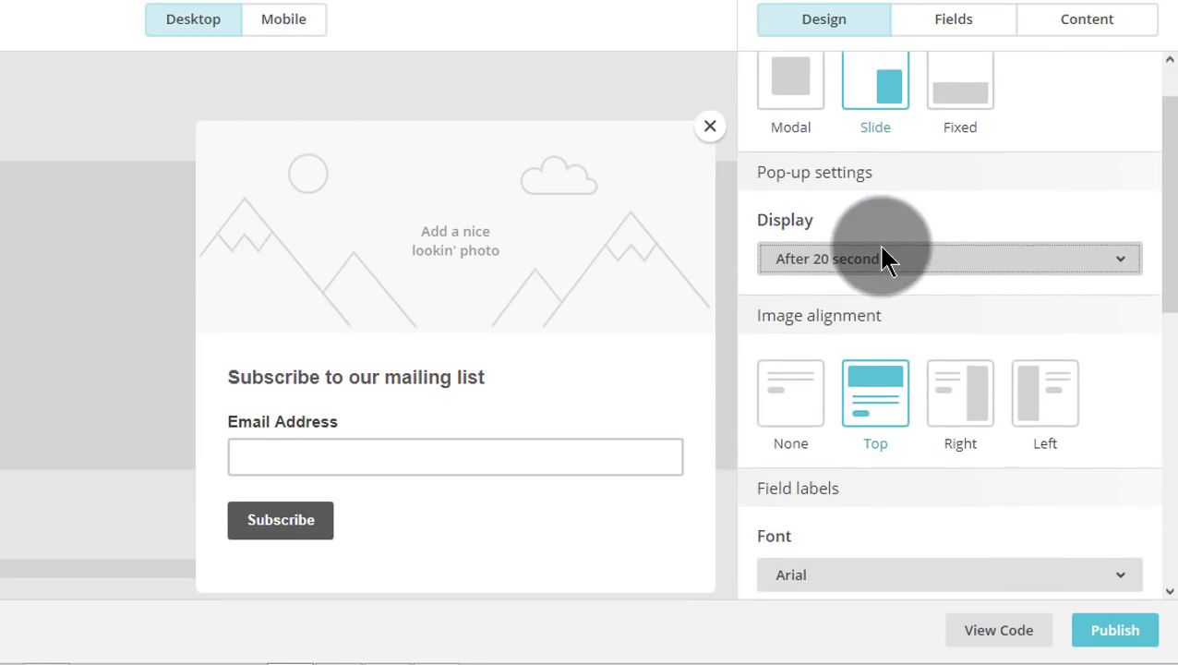
{"action": "scroll", "coordinate": [881, 257], "scroll_direction": "up", "scroll_amount": 1}
{"action": "left_click", "coordinate": [805, 176]}
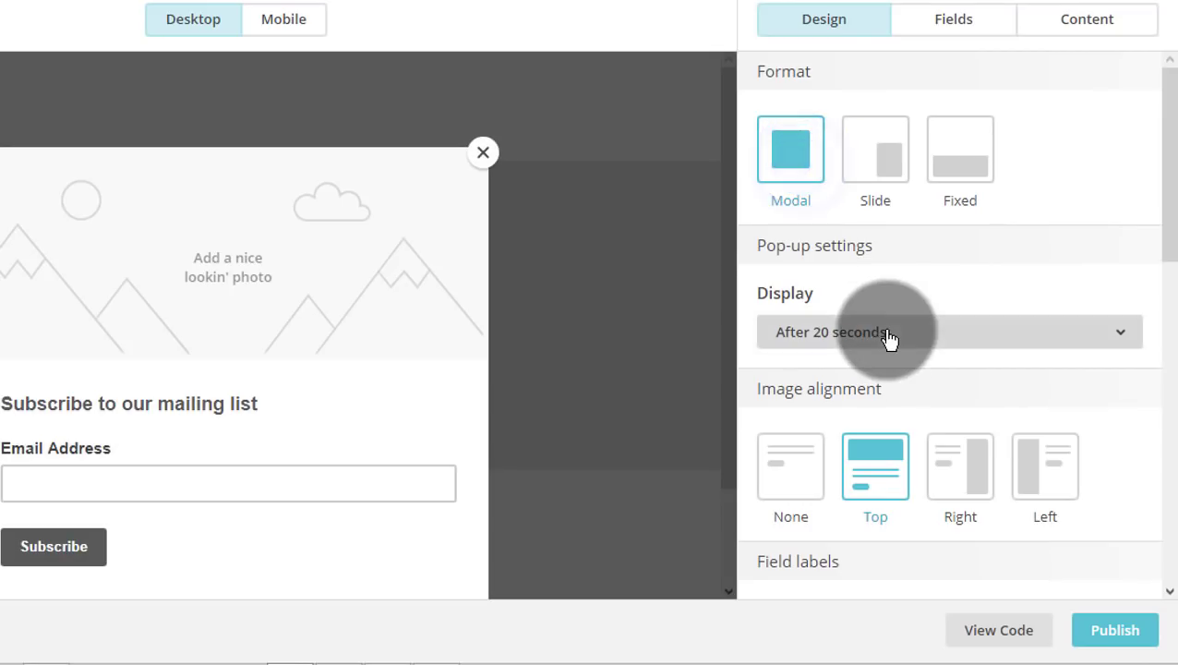
{"action": "left_click", "coordinate": [886, 336]}
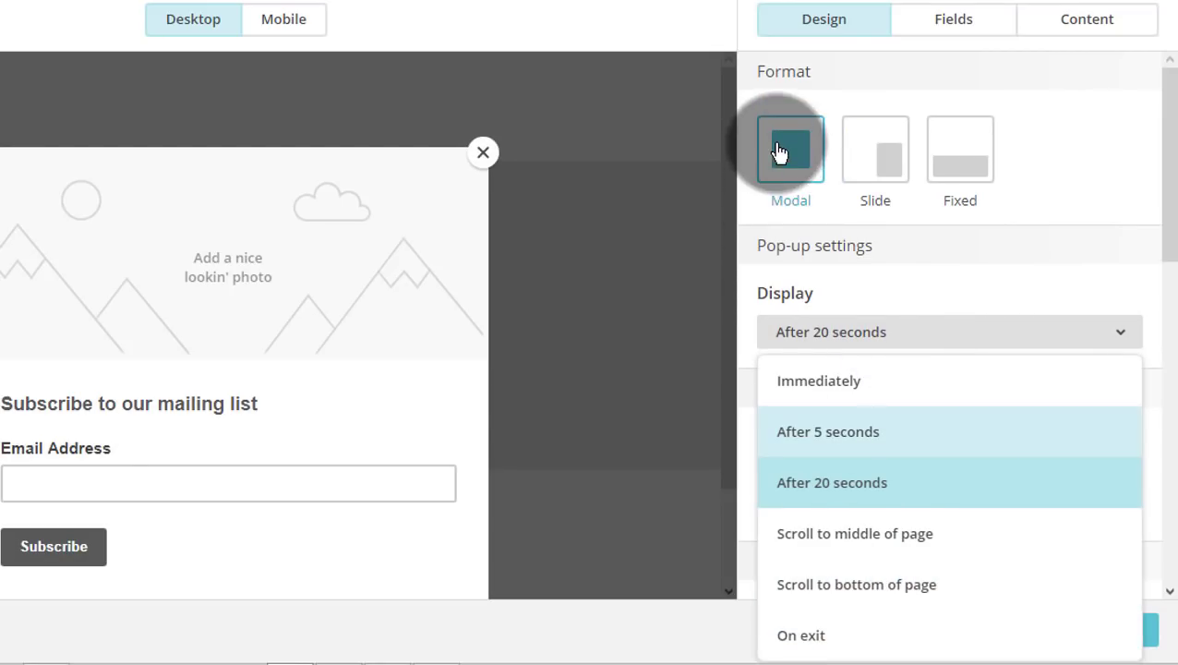
{"action": "left_click", "coordinate": [868, 149]}
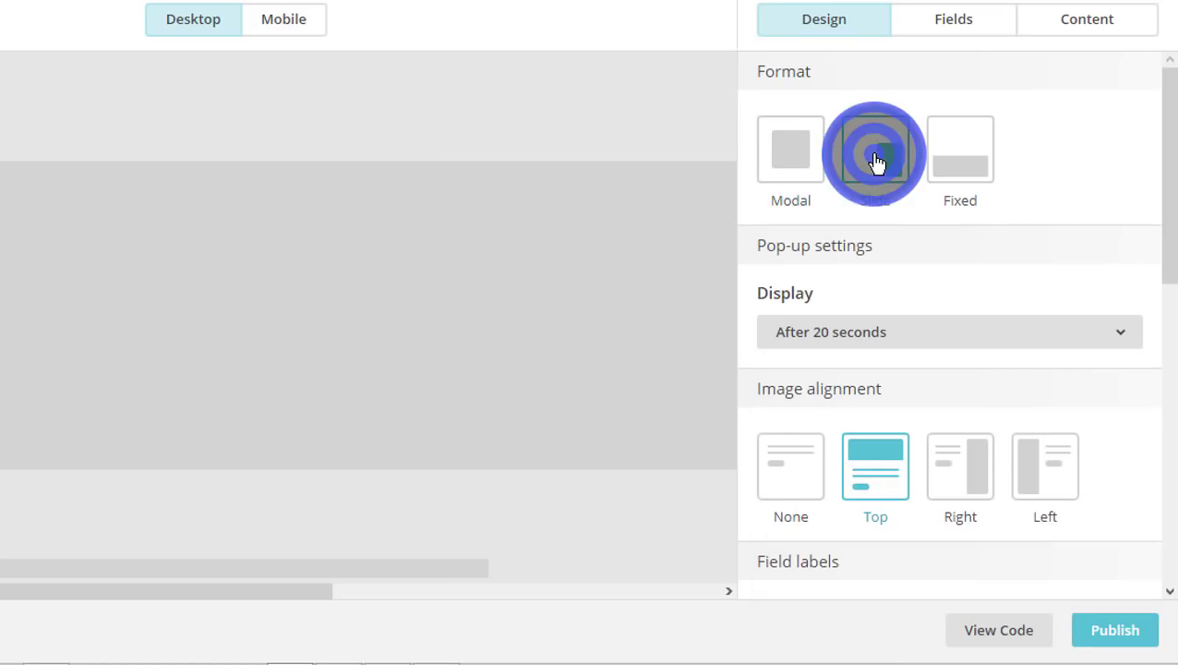
- Look over the display timing options for the Slide pop-up without changing the selection
{"action": "left_click", "coordinate": [846, 331]}
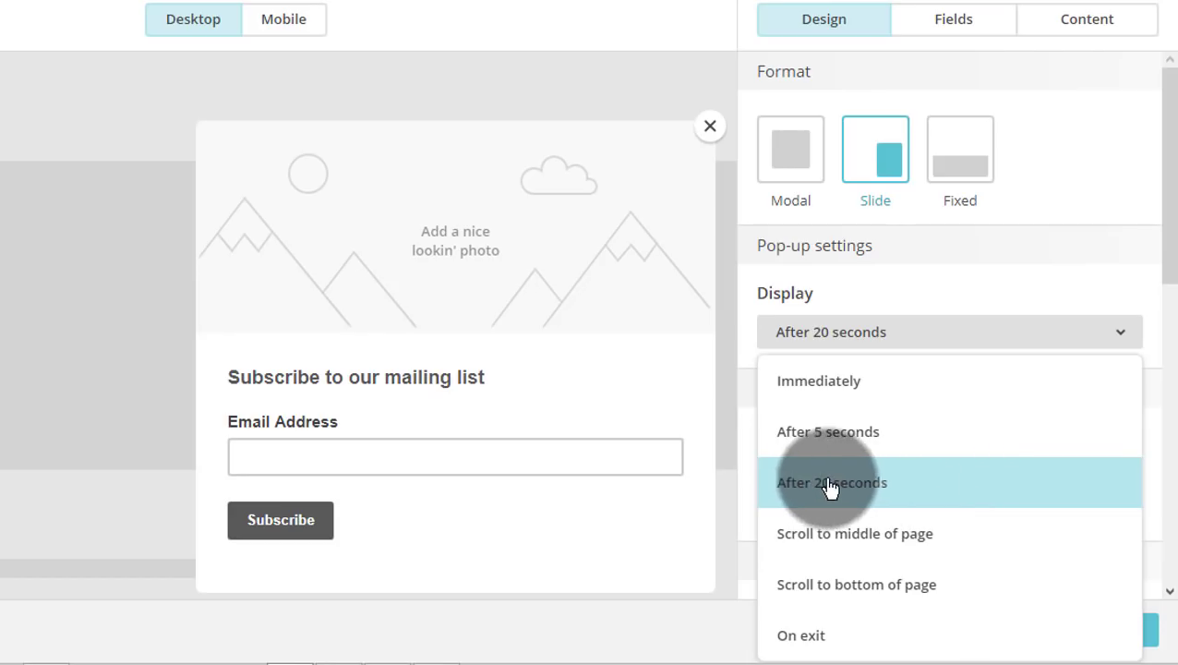
{"action": "left_click", "coordinate": [721, 420]}
- Try the Right, Left and None image alignments for the pop-up form
{"action": "scroll", "coordinate": [962, 411], "scroll_direction": "down", "scroll_amount": 2}
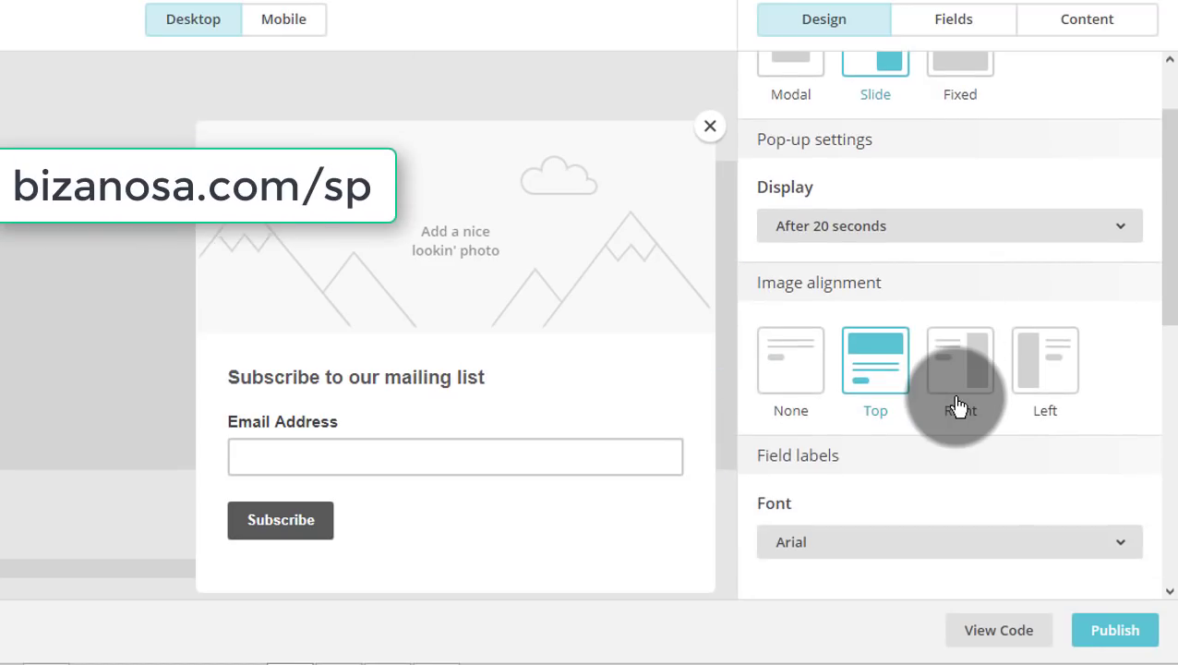
{"action": "scroll", "coordinate": [923, 387], "scroll_direction": "down", "scroll_amount": 1}
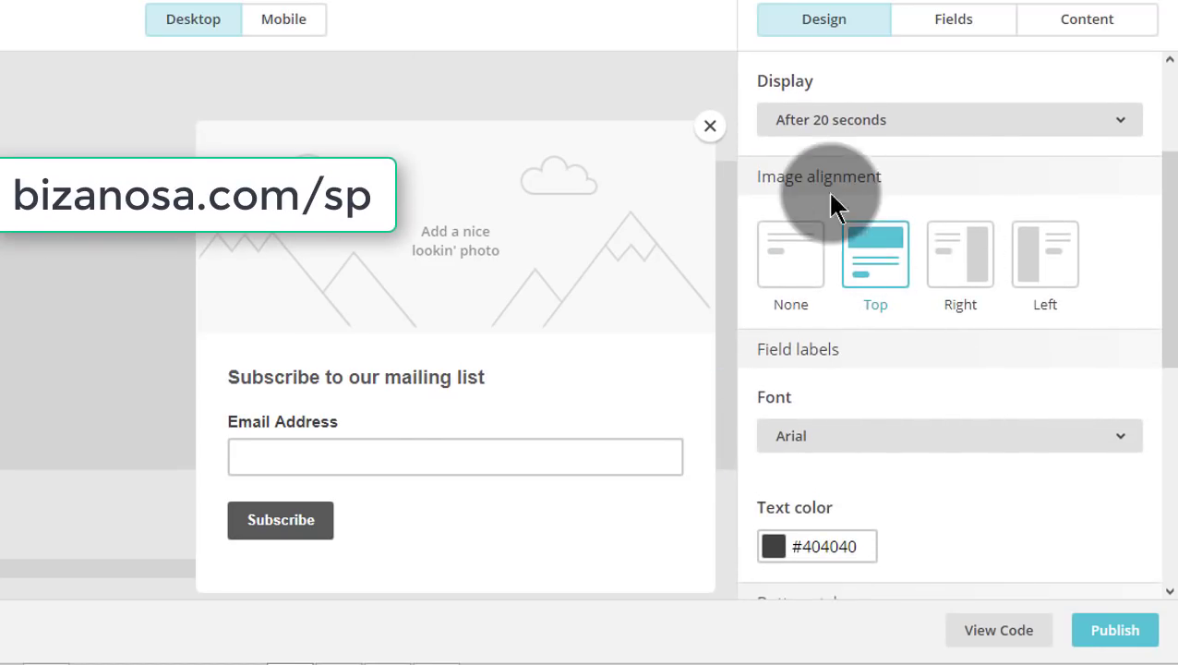
{"action": "mouse_move", "coordinate": [565, 232]}
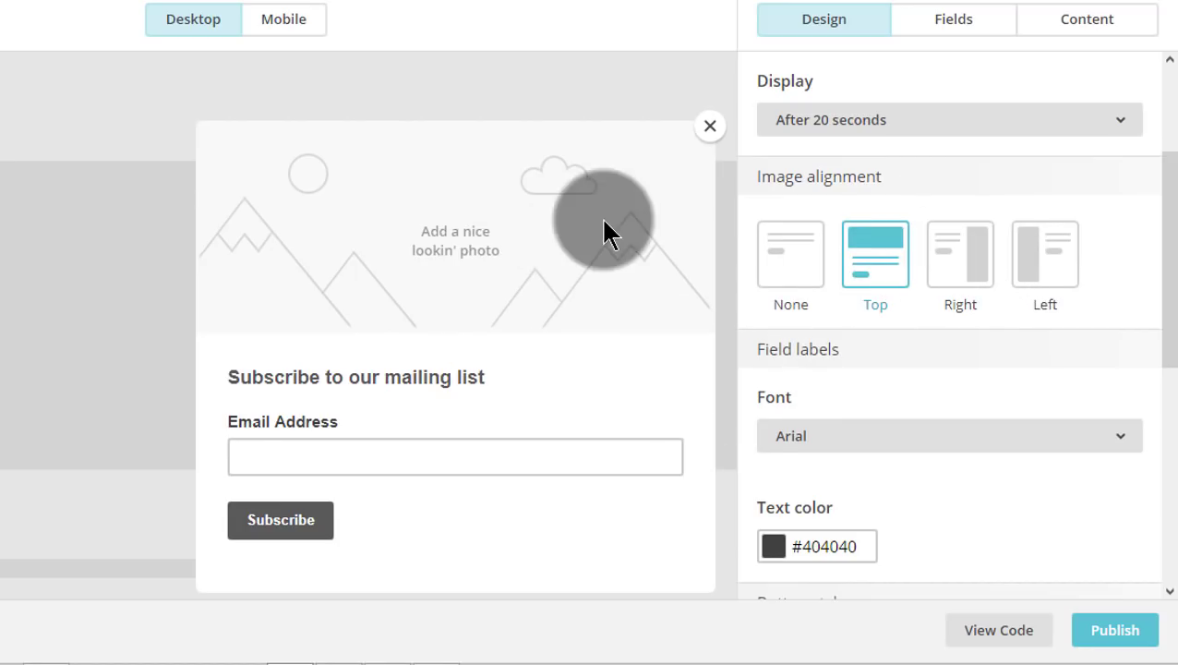
{"action": "left_click", "coordinate": [980, 239]}
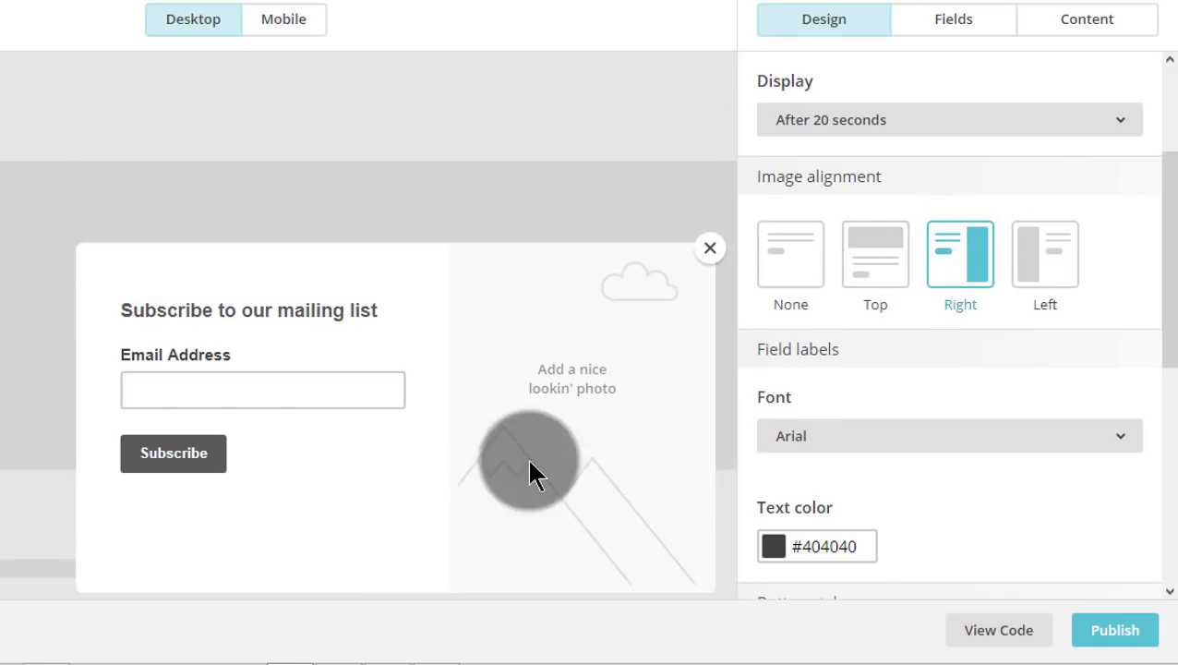
{"action": "left_click", "coordinate": [1050, 255]}
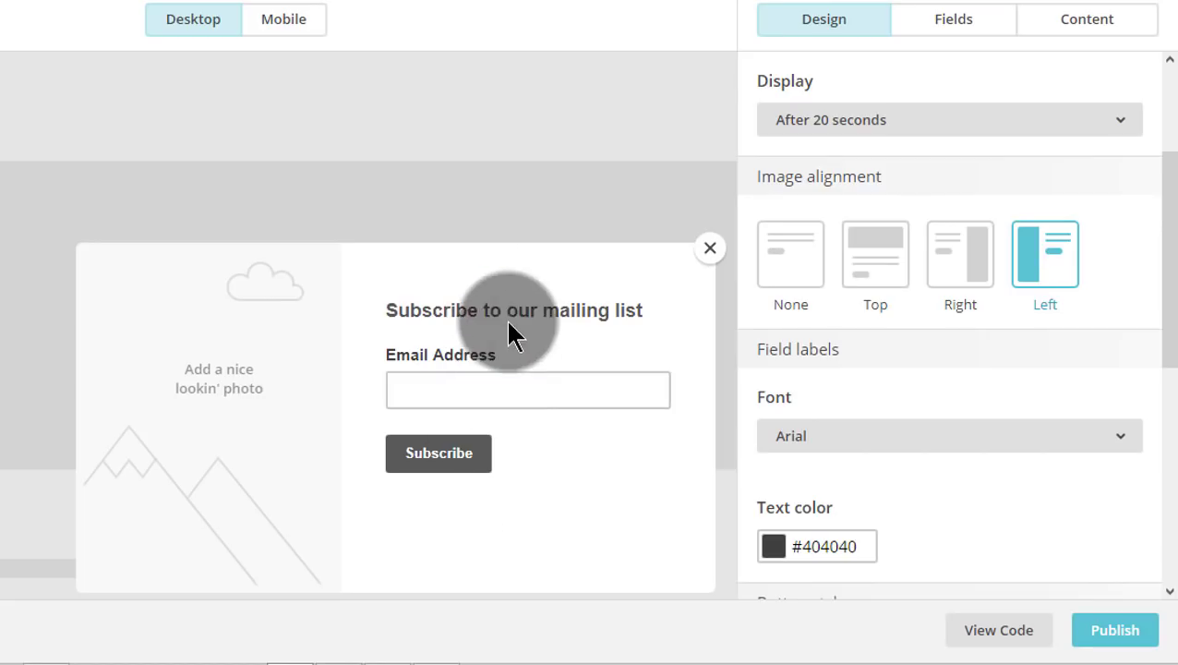
{"action": "left_click", "coordinate": [791, 273]}
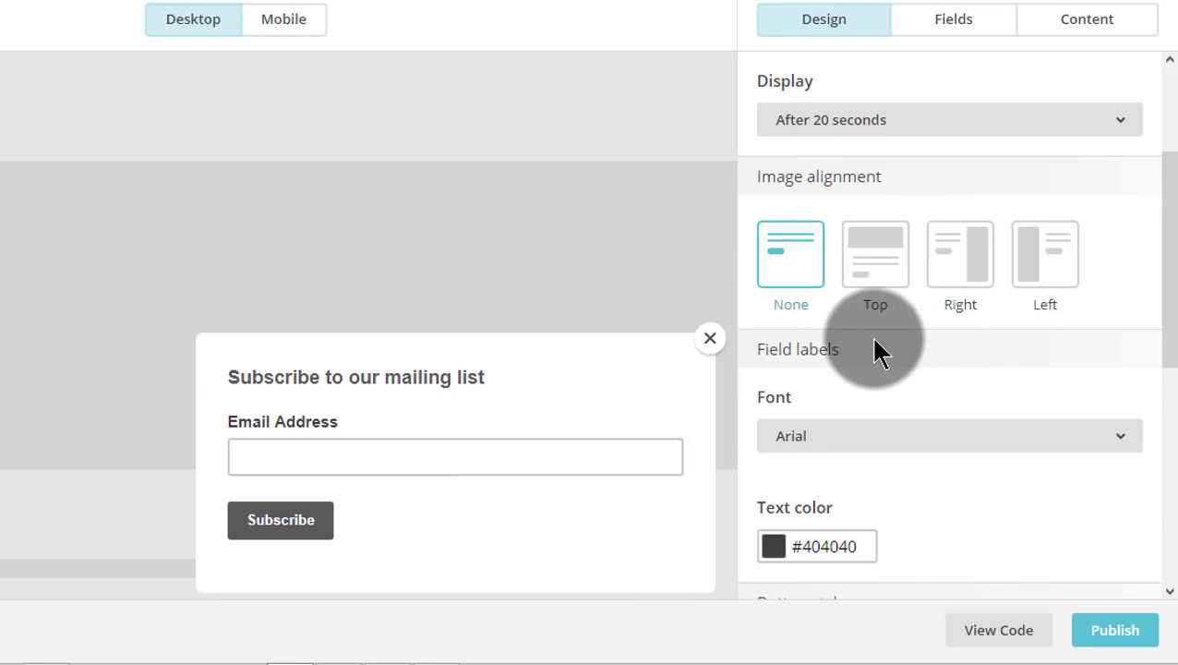
- Change the text of the pop-up form's subscribe button to Download
{"action": "scroll", "coordinate": [881, 350], "scroll_direction": "down", "scroll_amount": 2}
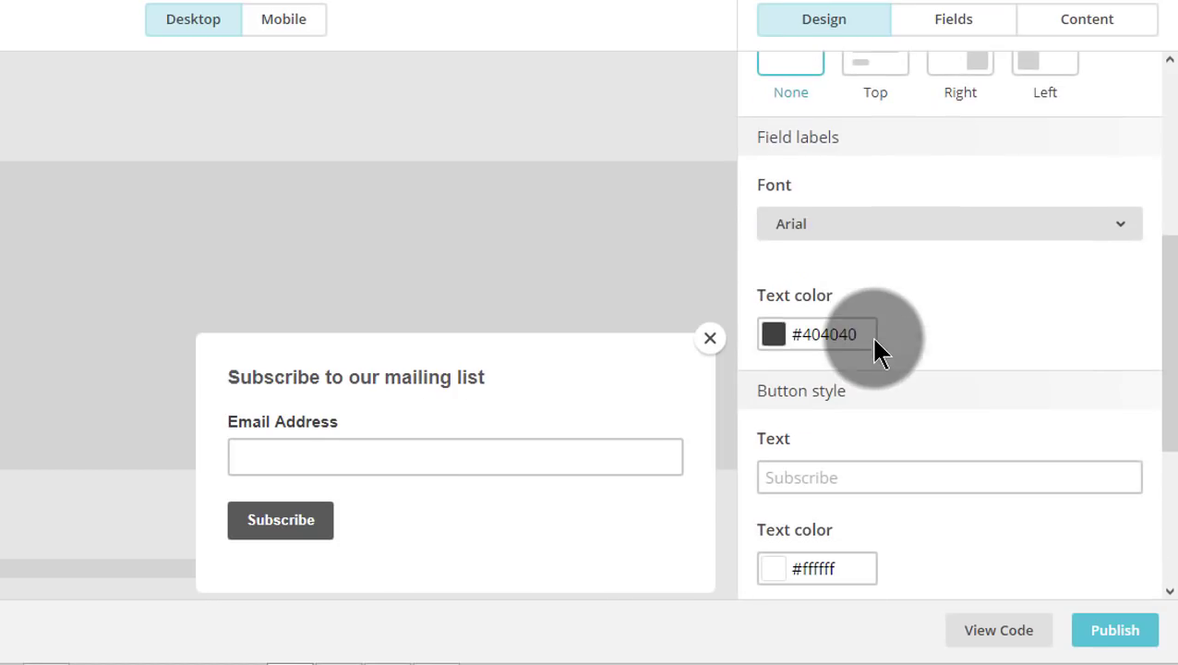
{"action": "scroll", "coordinate": [992, 319], "scroll_direction": "down", "scroll_amount": 1}
{"action": "left_click", "coordinate": [830, 370]}
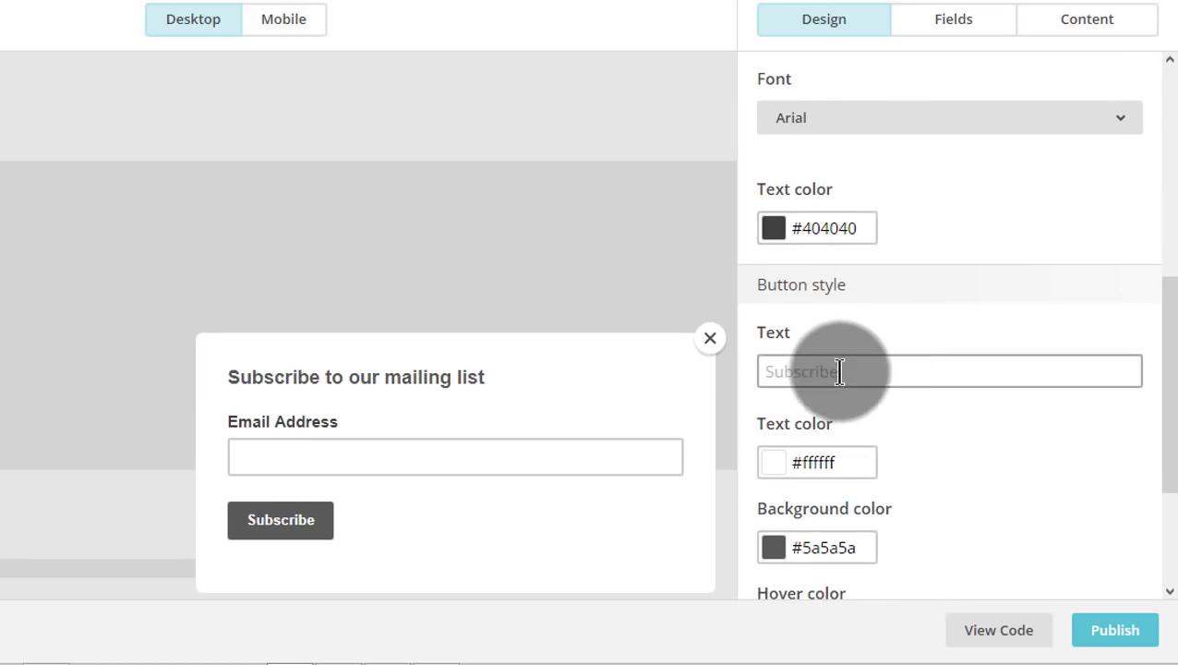
{"action": "left_click", "coordinate": [866, 370]}
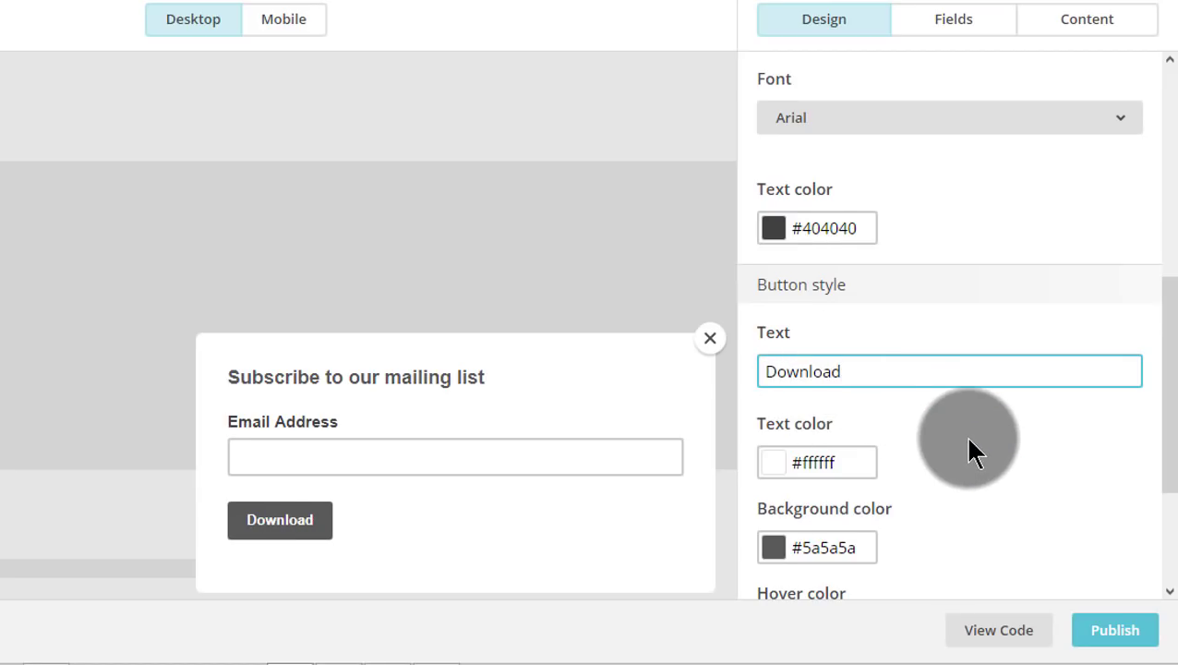
- Set the Download button's alignment to Center and make it full width
{"action": "scroll", "coordinate": [967, 449], "scroll_direction": "down", "scroll_amount": 2}
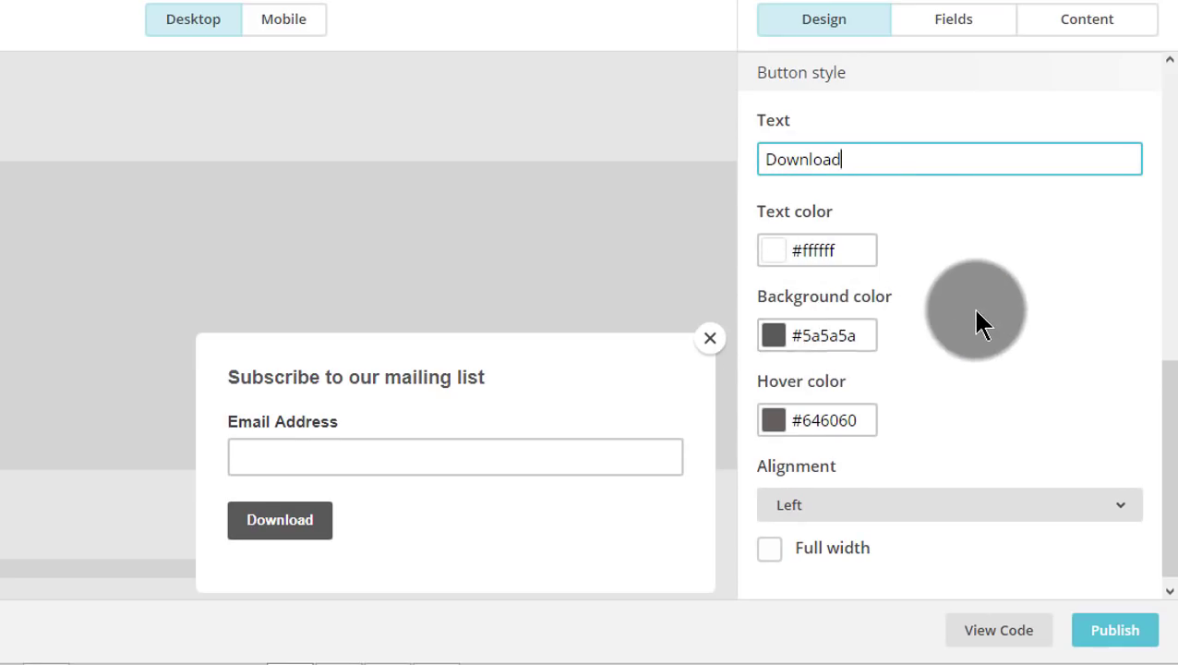
{"action": "scroll", "coordinate": [918, 344], "scroll_direction": "down", "scroll_amount": 1}
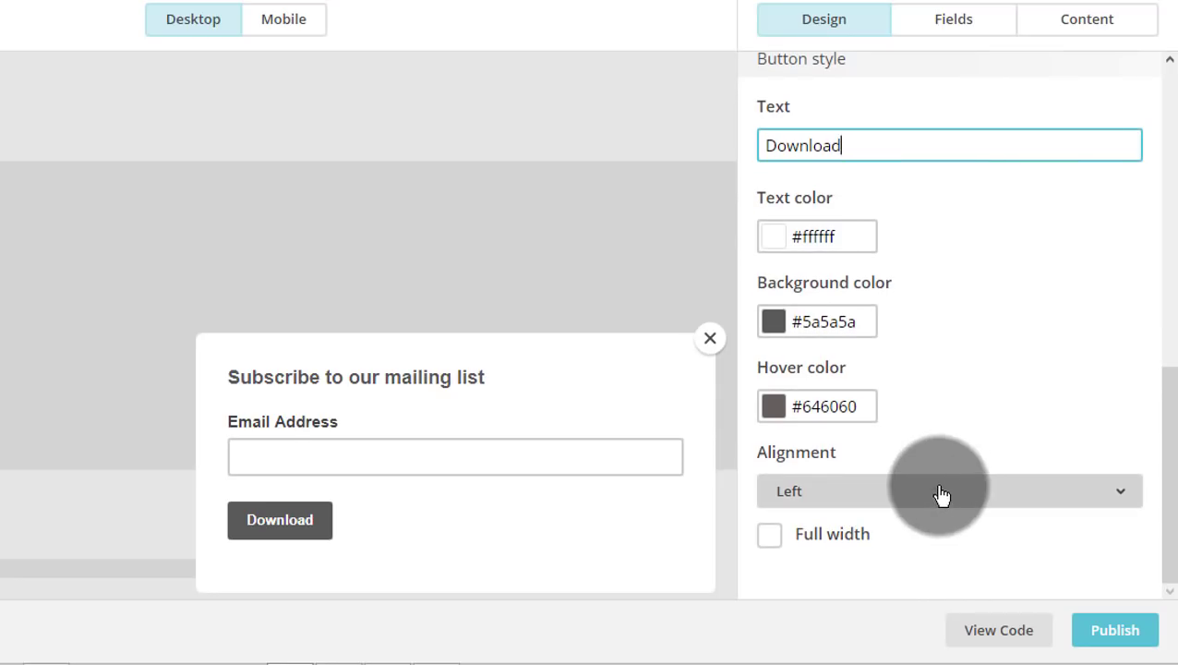
{"action": "left_click", "coordinate": [872, 503]}
{"action": "left_click", "coordinate": [844, 602]}
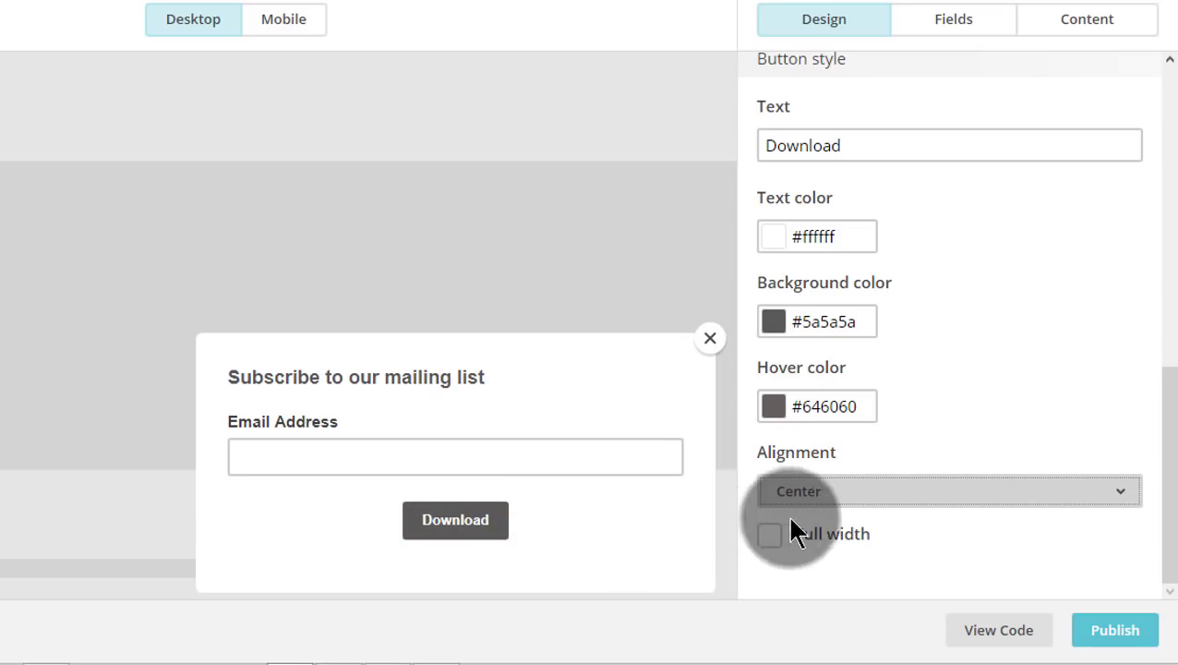
{"action": "left_click", "coordinate": [768, 536]}
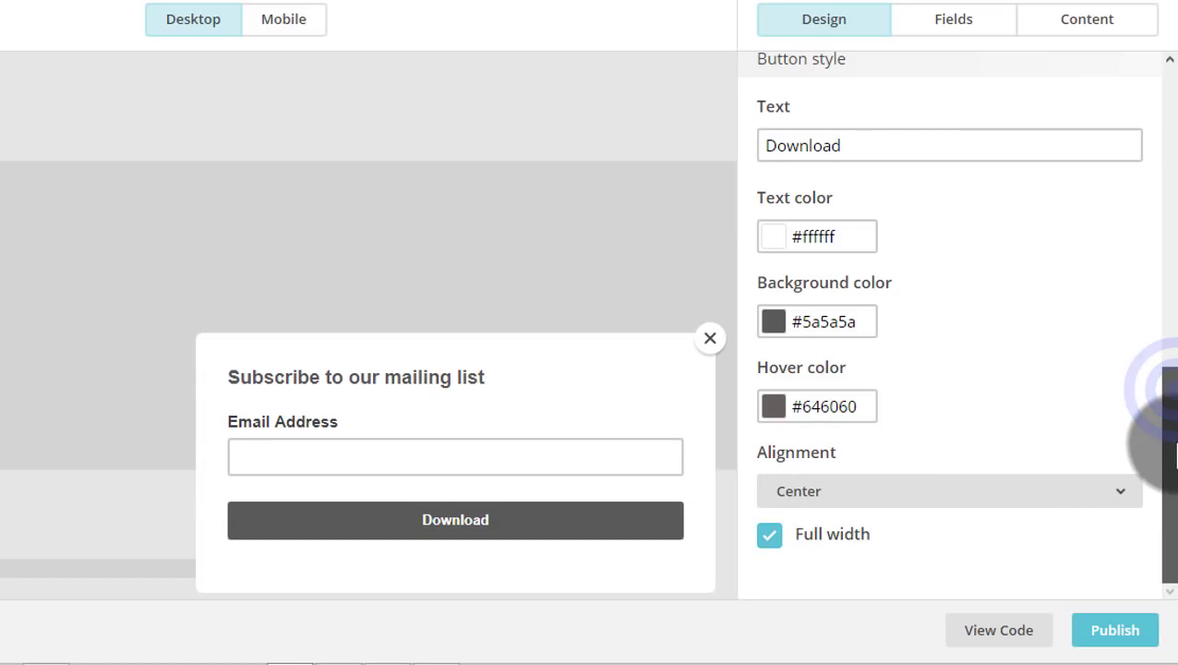
- Set the image alignment to Top and insert the portrait image with the HTML5, WordPress, JS and CSS3 logos
{"action": "left_click_drag", "start_coordinate": [1172, 423], "coordinate": [923, 134]}
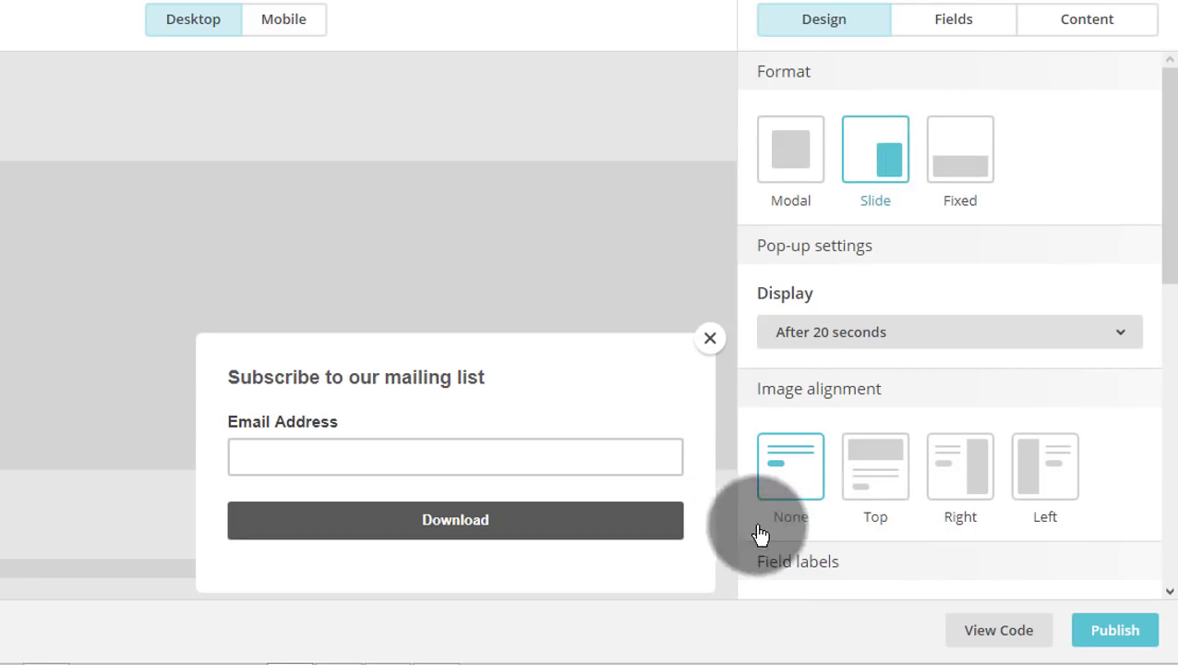
{"action": "left_click", "coordinate": [887, 466]}
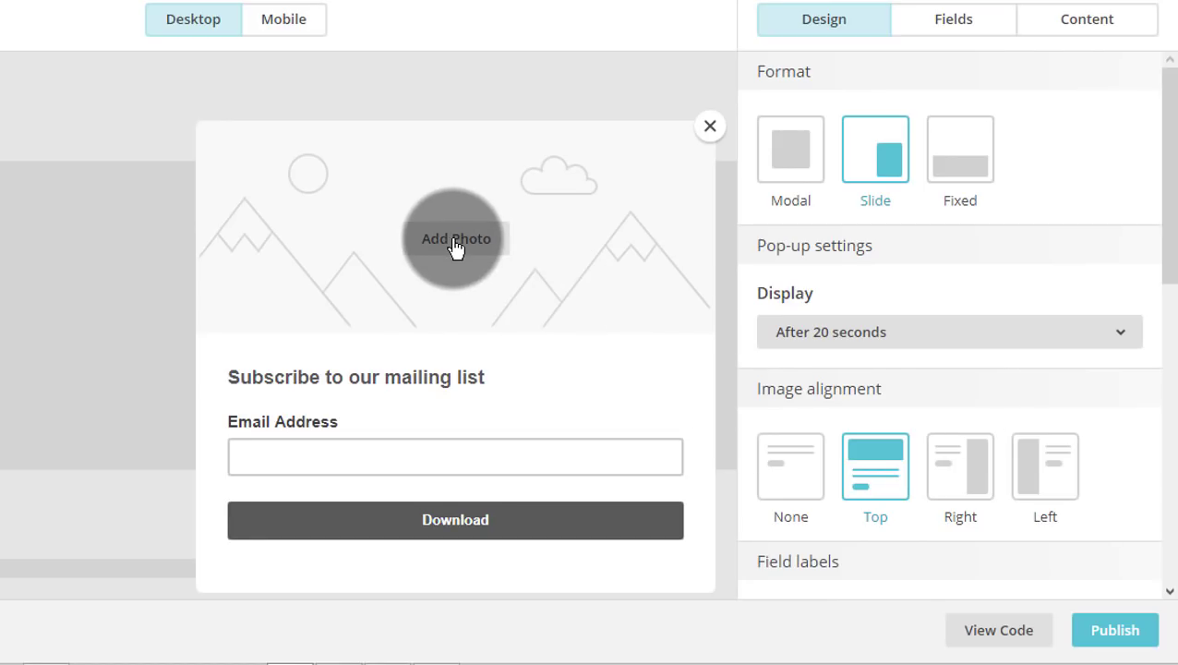
{"action": "left_click", "coordinate": [453, 242]}
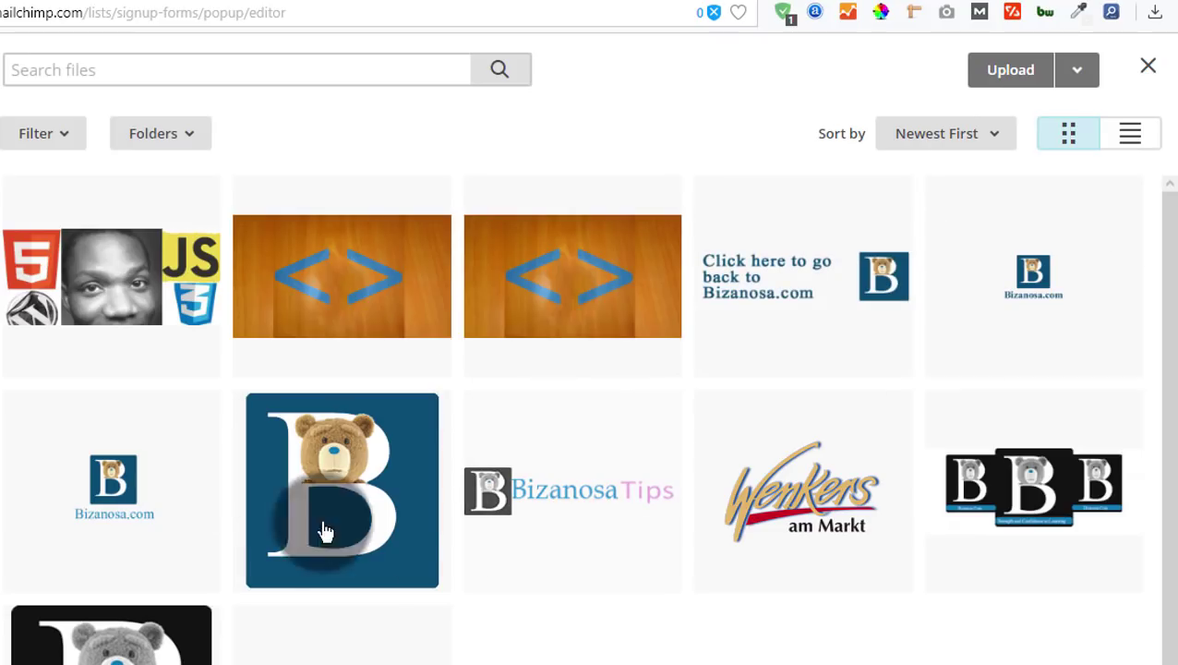
{"action": "left_click", "coordinate": [99, 254]}
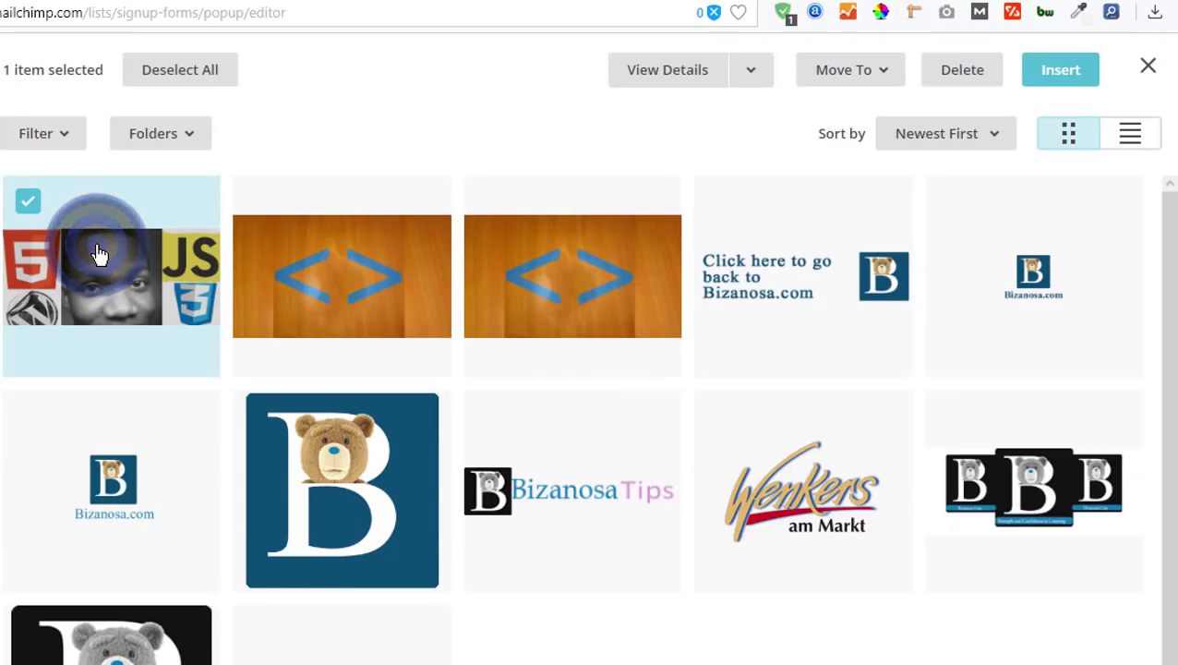
{"action": "left_click", "coordinate": [1058, 74]}
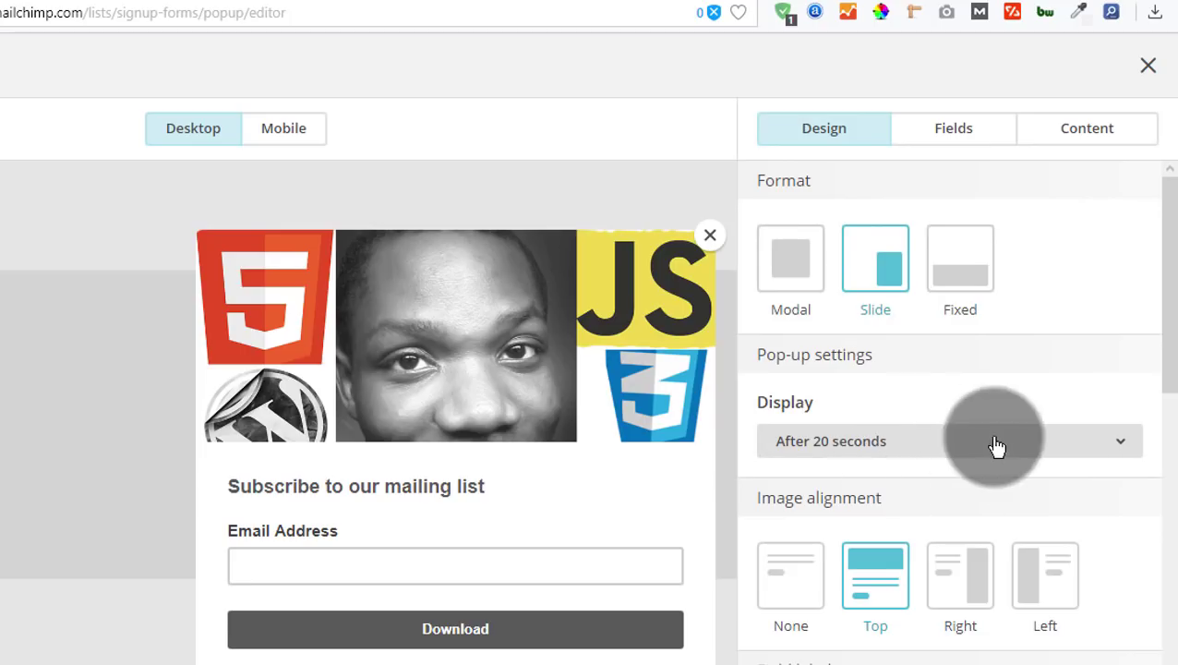
- Compare the Right and Top alignments with the inserted photo and return to Top
{"action": "left_click_drag", "start_coordinate": [1168, 288], "coordinate": [1165, 388]}
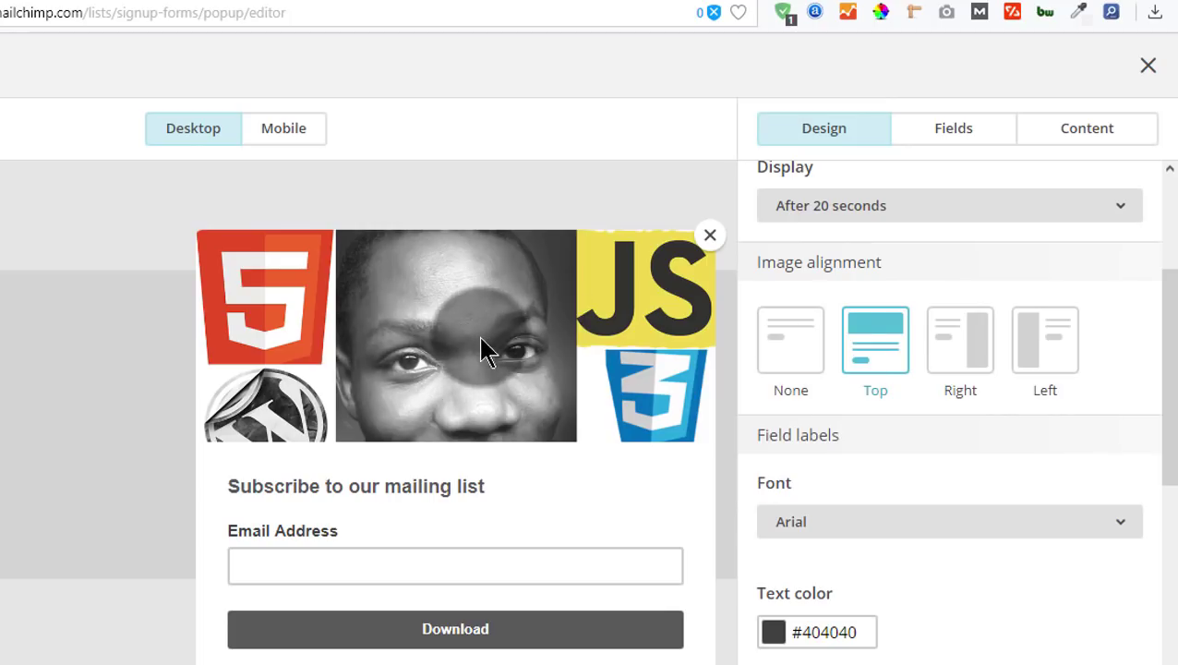
{"action": "left_click", "coordinate": [964, 356]}
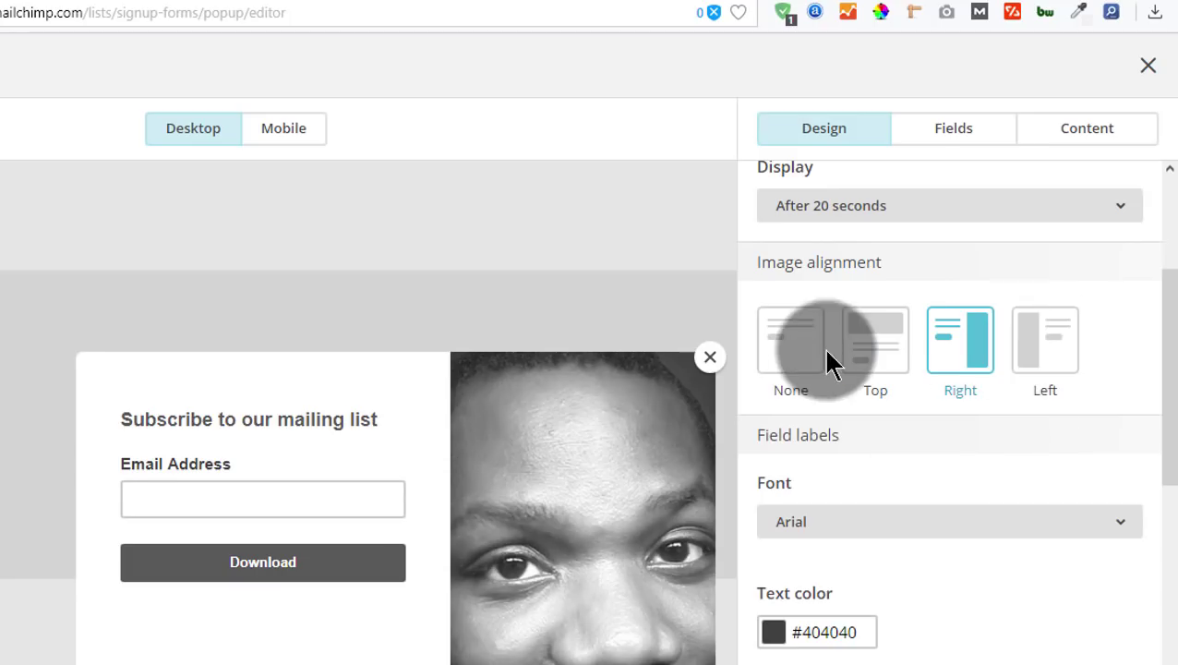
{"action": "left_click", "coordinate": [871, 340]}
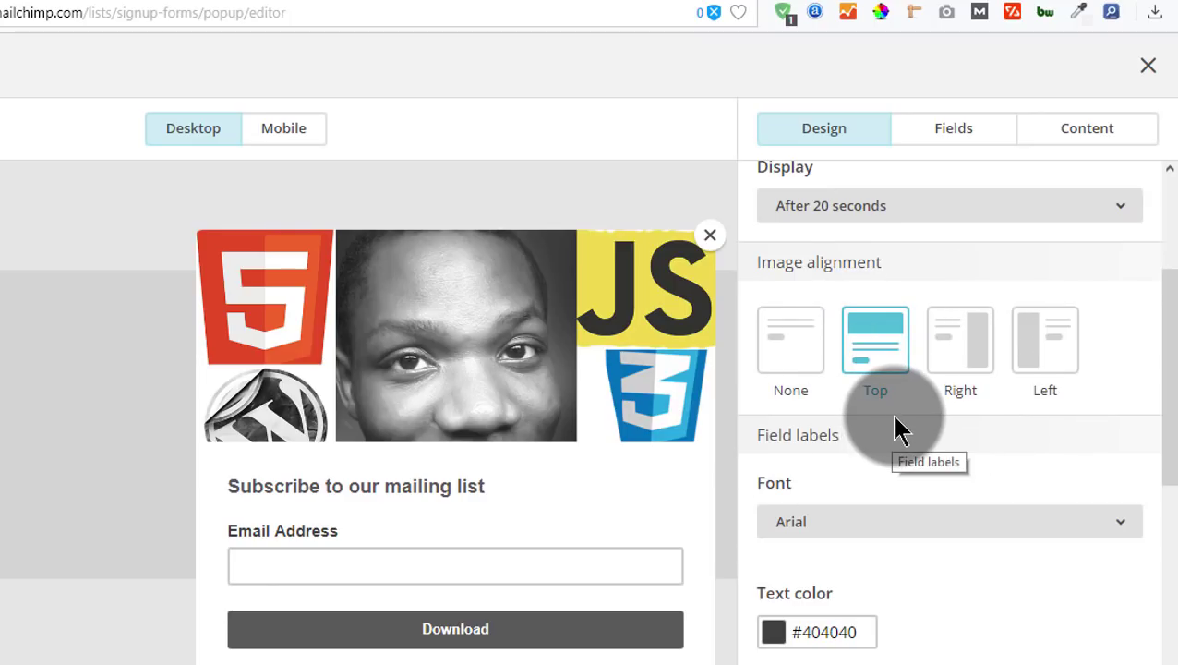
{"action": "left_click", "coordinate": [956, 371]}
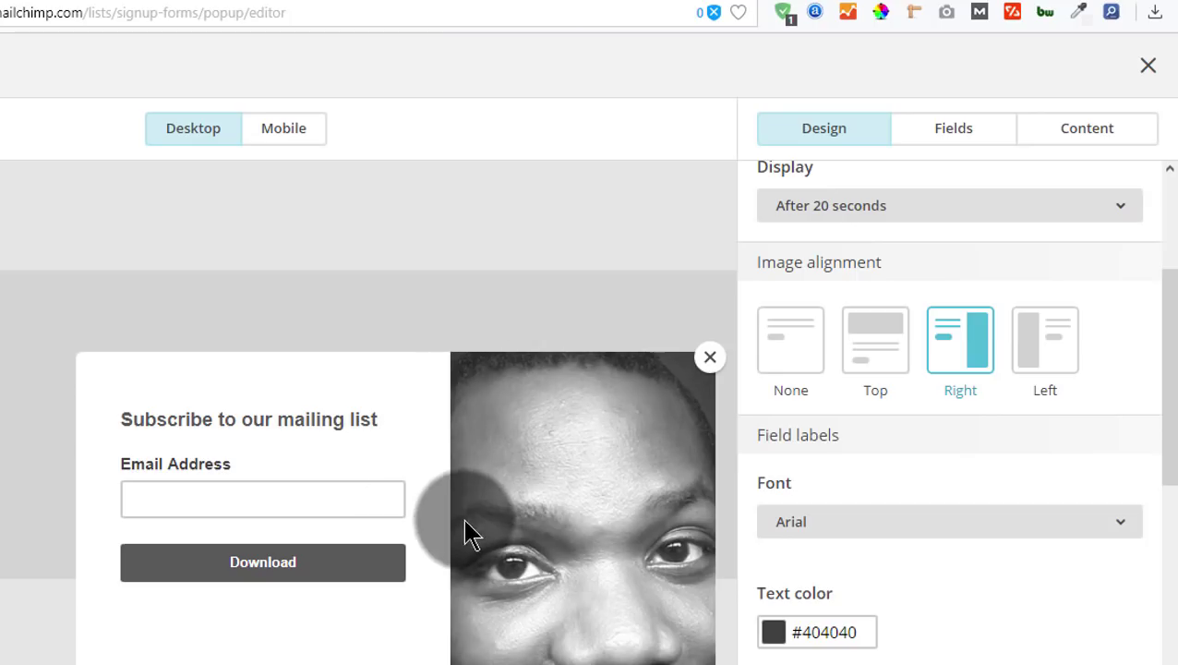
{"action": "left_click", "coordinate": [874, 334]}
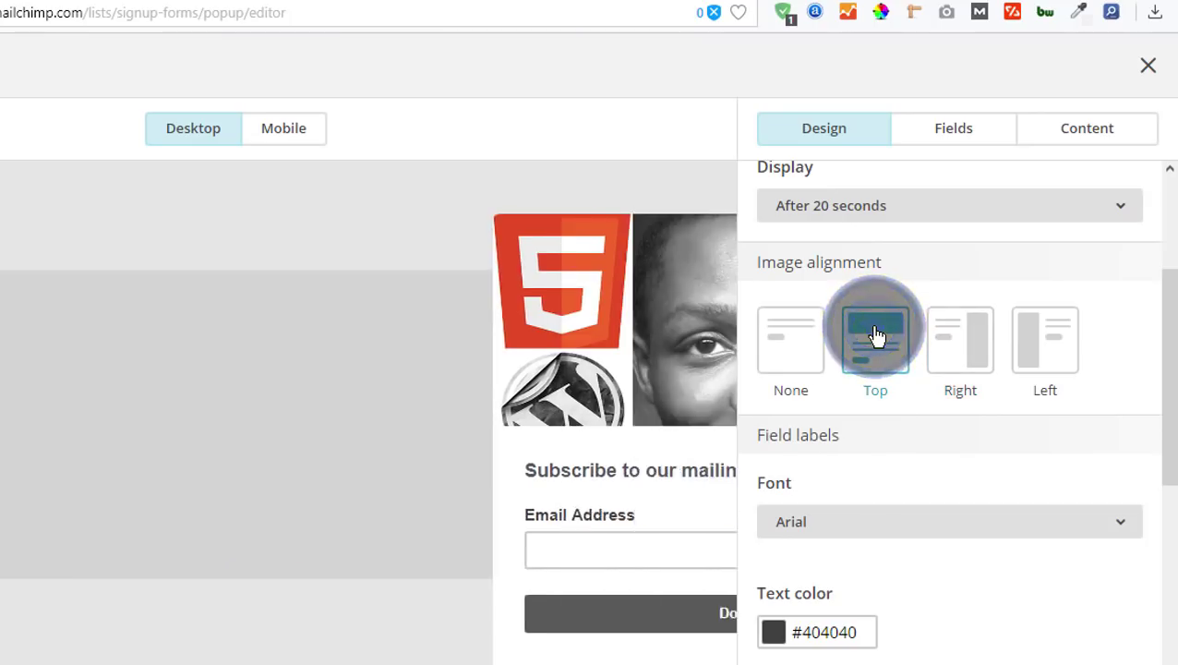
- Open the form's field settings and add the First Name and Last Name fields to the pop-up
{"action": "scroll", "coordinate": [915, 534], "scroll_direction": "up", "scroll_amount": 1}
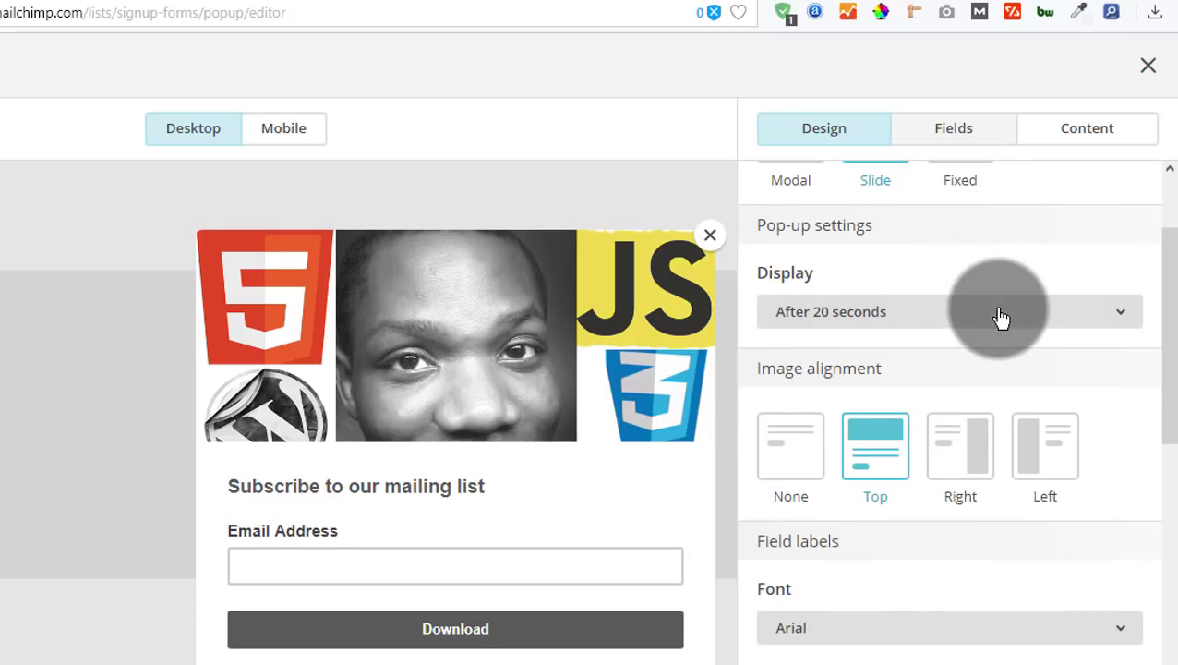
{"action": "scroll", "coordinate": [998, 316], "scroll_direction": "up", "scroll_amount": 2}
{"action": "left_click", "coordinate": [960, 127]}
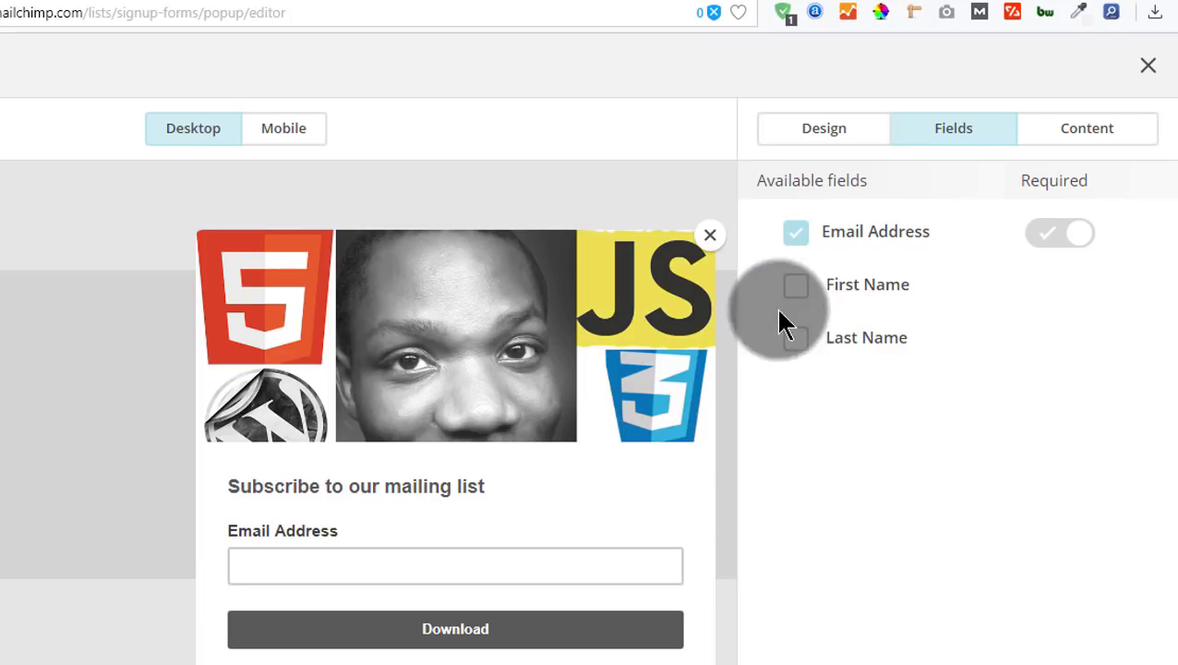
{"action": "left_click", "coordinate": [352, 563]}
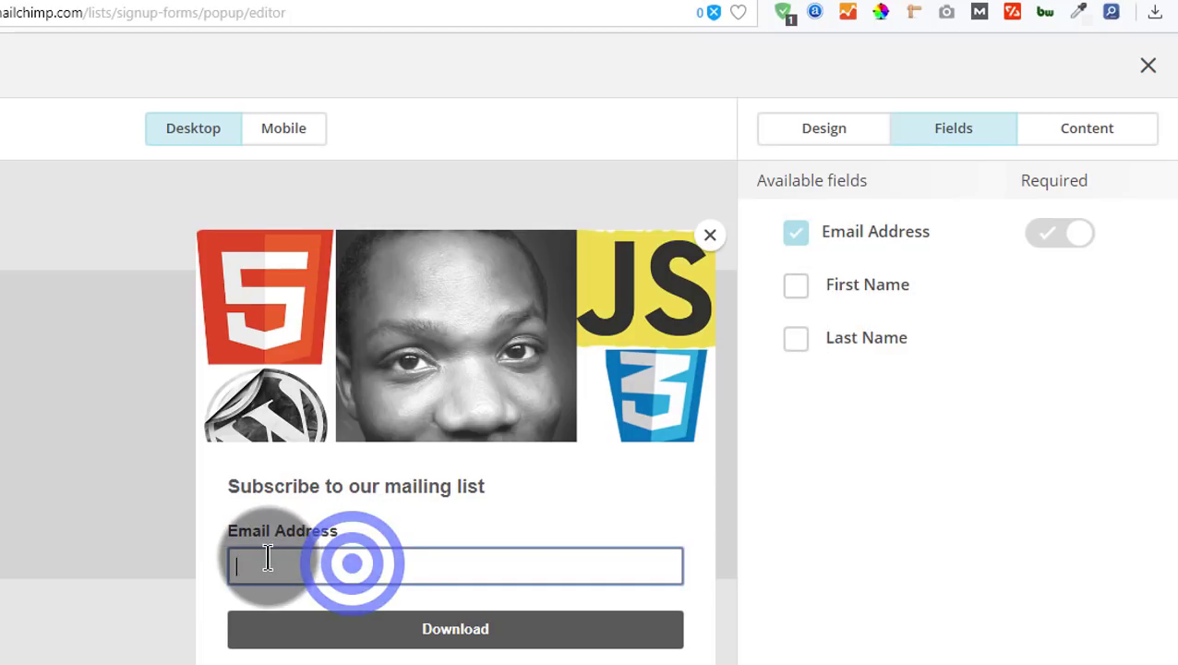
{"action": "left_click", "coordinate": [796, 284]}
{"action": "left_click", "coordinate": [796, 341]}
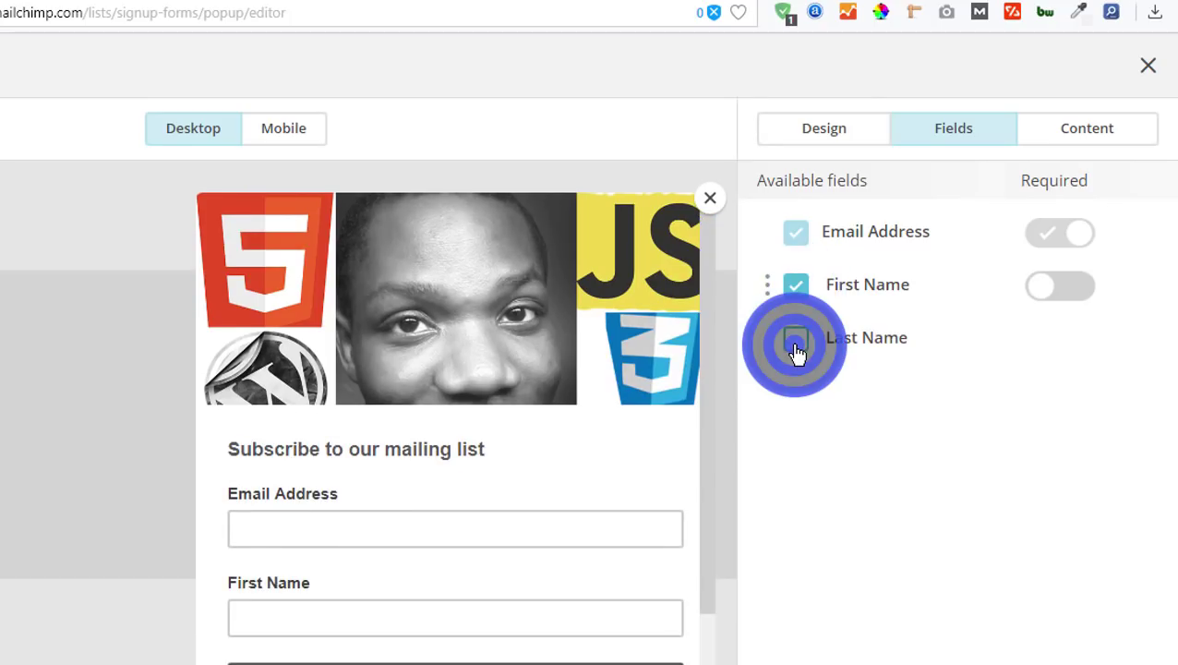
{"action": "scroll", "coordinate": [671, 397], "scroll_direction": "down", "scroll_amount": 3}
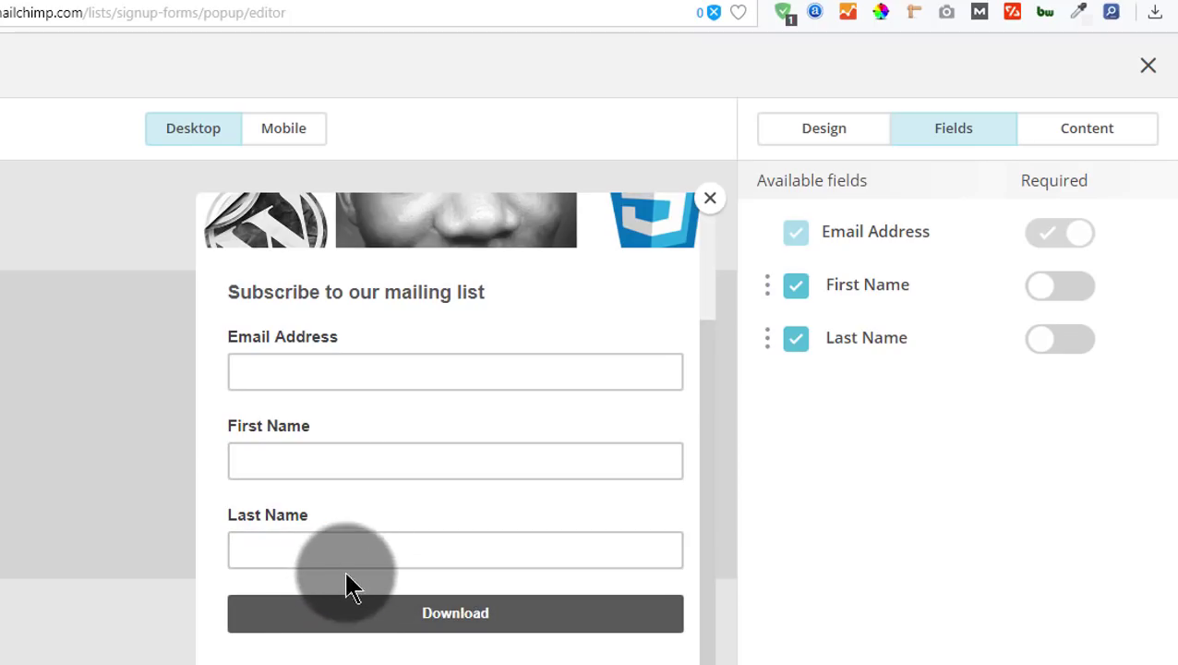
- Remove the Last Name and First Name fields so the form asks only for the email address
{"action": "left_click", "coordinate": [796, 349]}
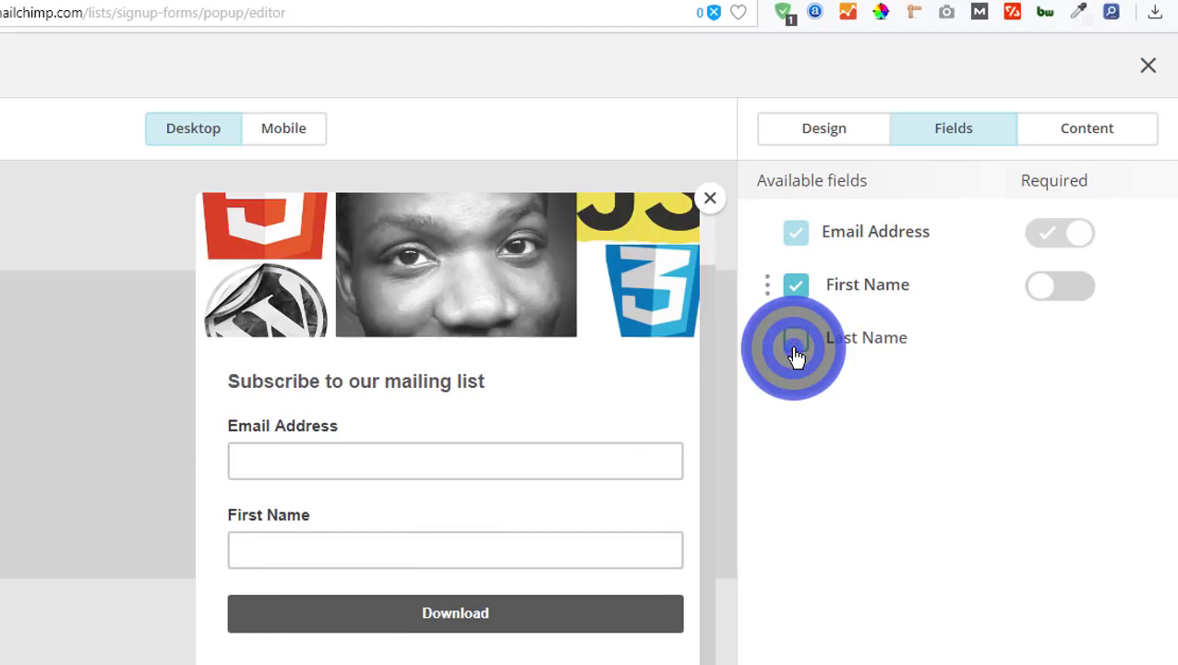
{"action": "left_click", "coordinate": [798, 286]}
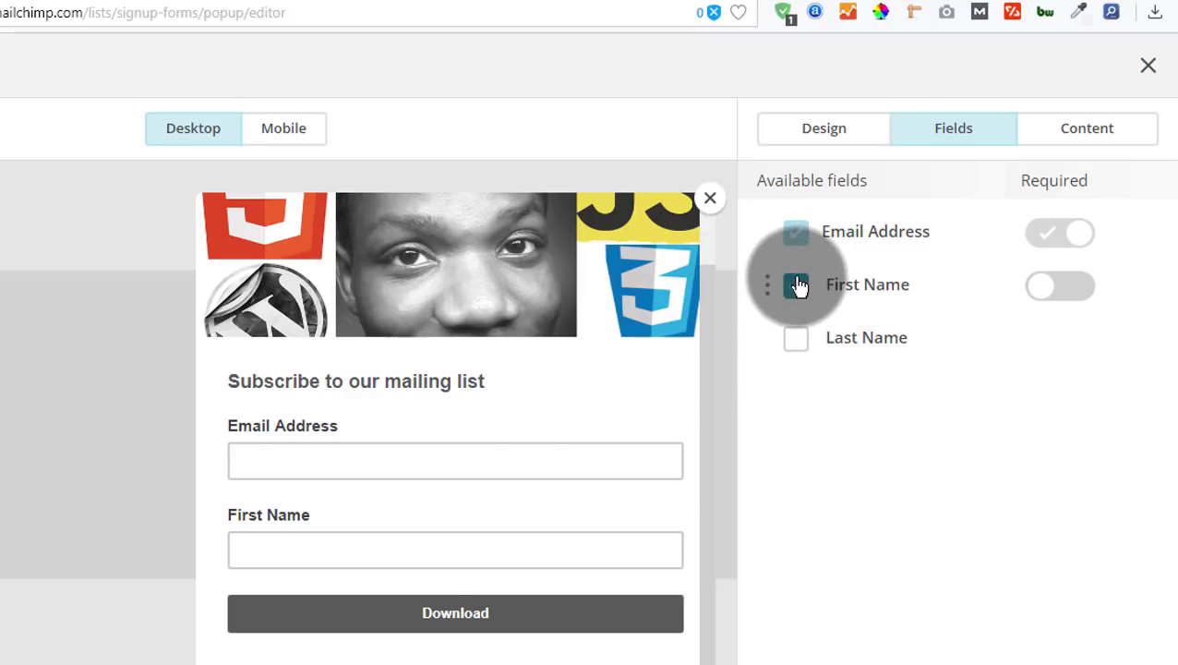
{"action": "left_click", "coordinate": [434, 560]}
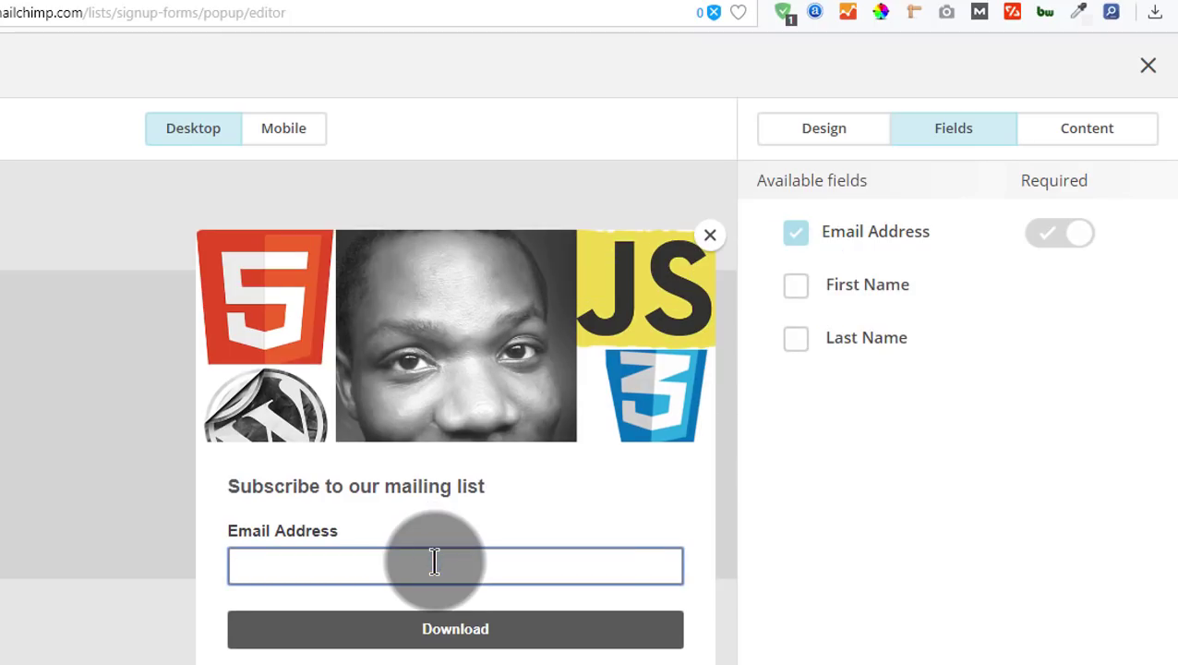
- Add the First Name field back to the form, try its Required setting, and leave the field optional
{"action": "left_click", "coordinate": [799, 291]}
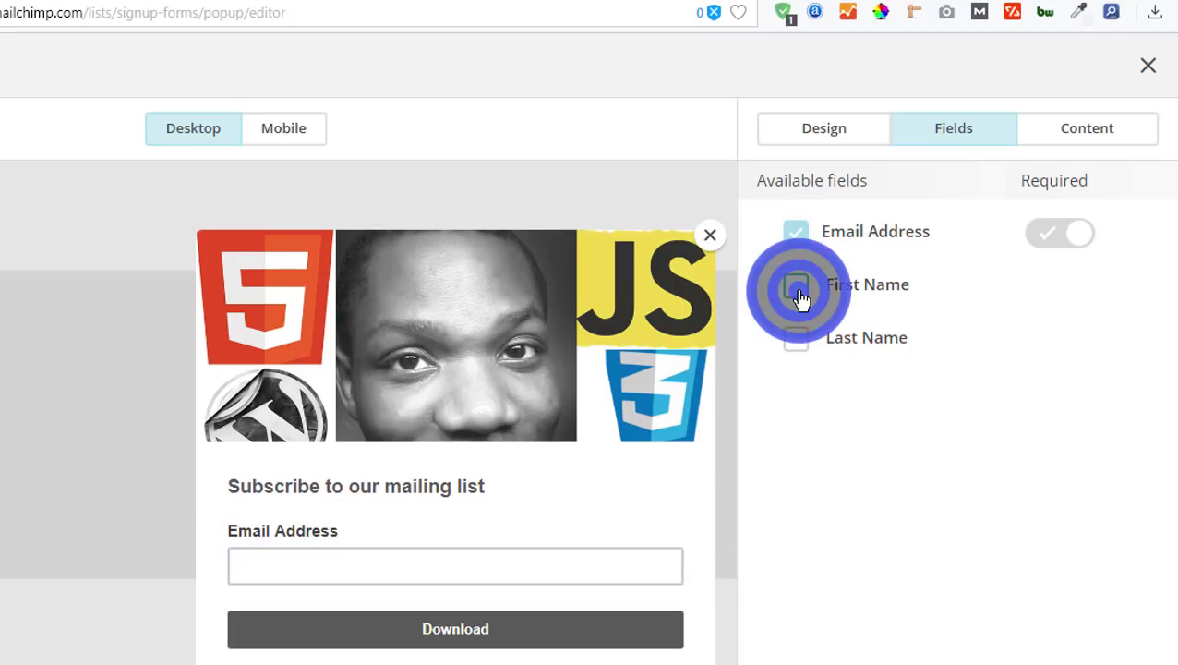
{"action": "left_click", "coordinate": [1043, 290]}
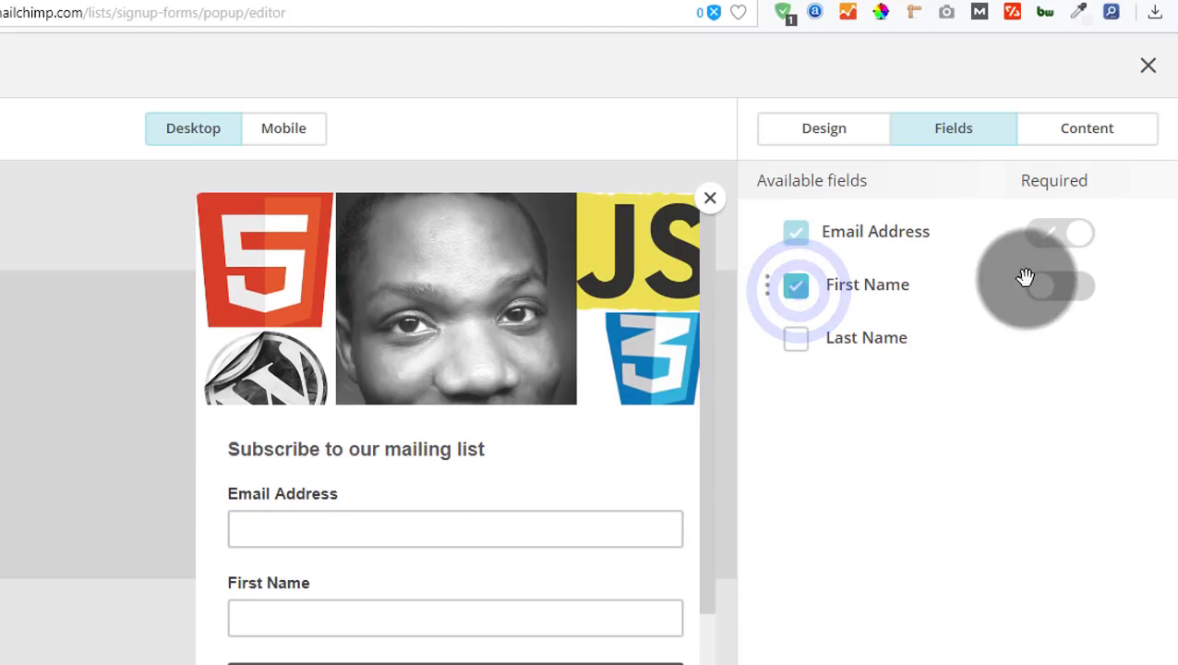
{"action": "left_click", "coordinate": [1080, 290]}
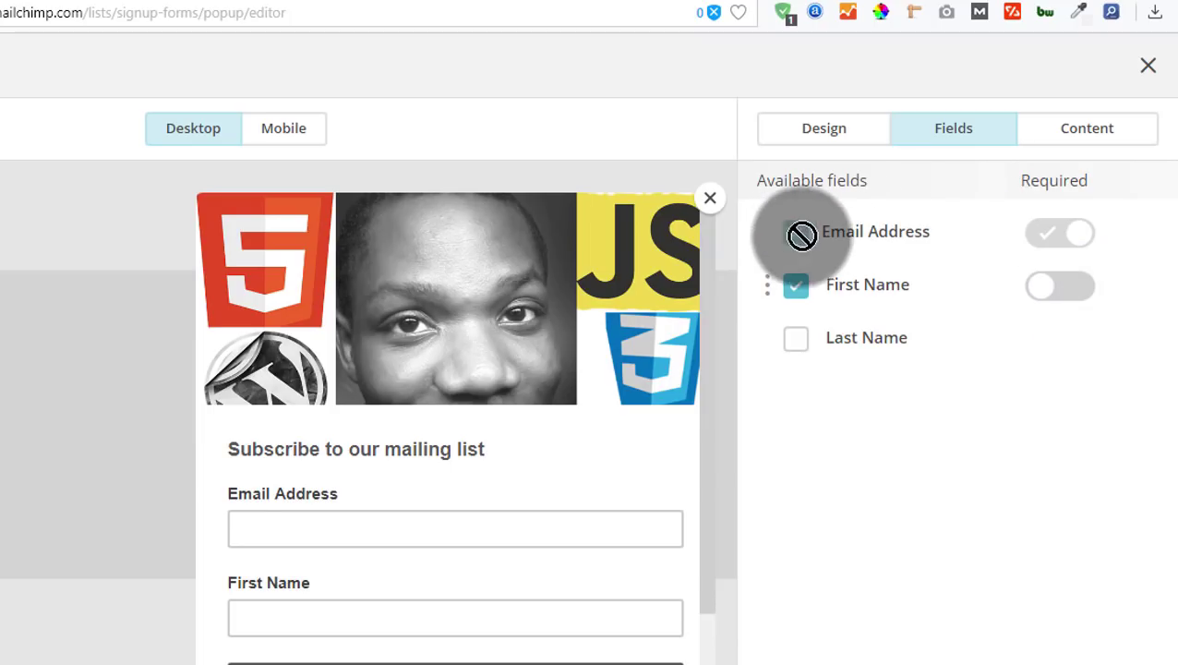
- Remove the First Name field from the form and look at the photo editor for the pop-up's image without editing it
{"action": "left_click", "coordinate": [796, 287]}
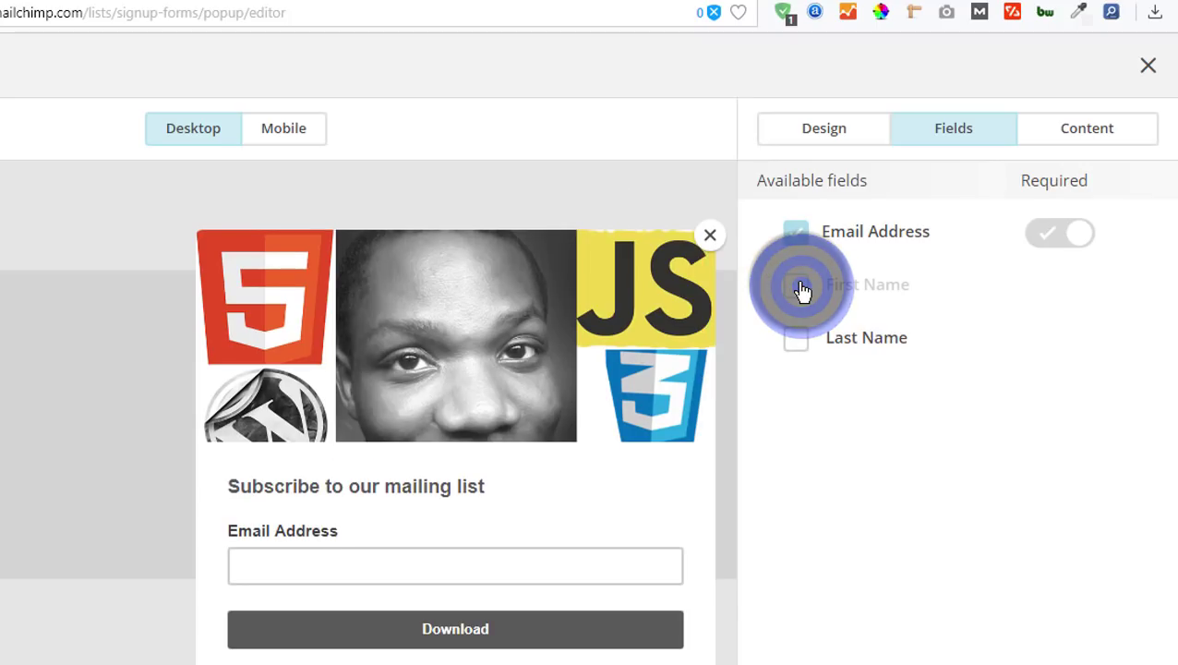
{"action": "left_click", "coordinate": [1080, 130]}
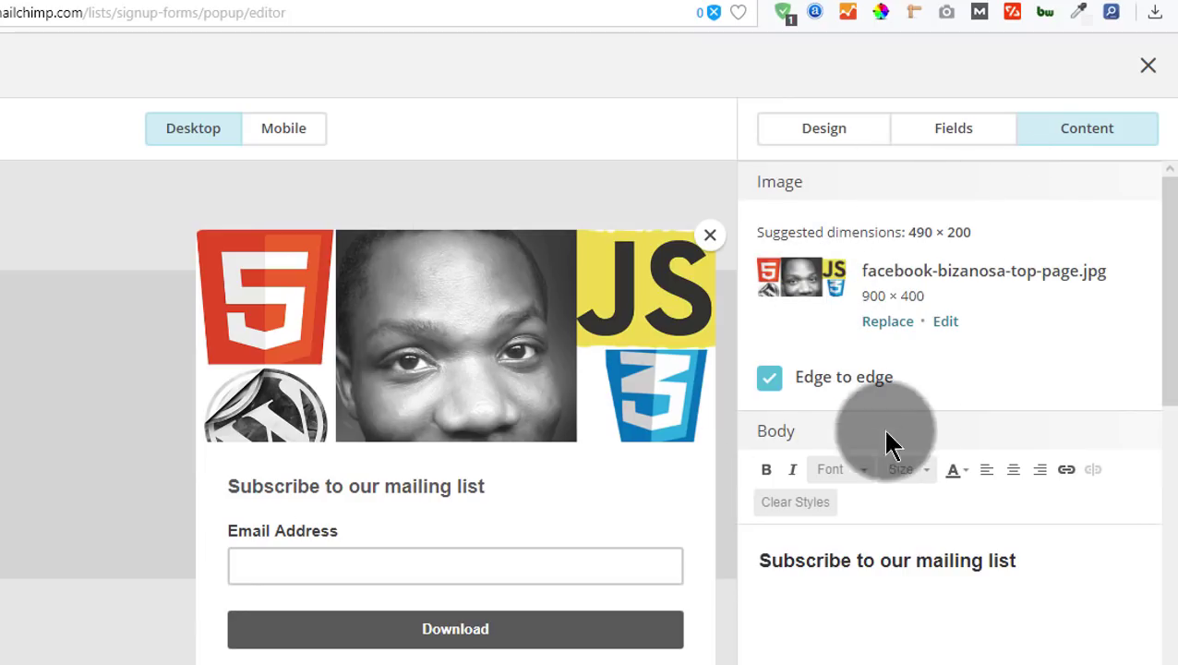
{"action": "left_click", "coordinate": [946, 323]}
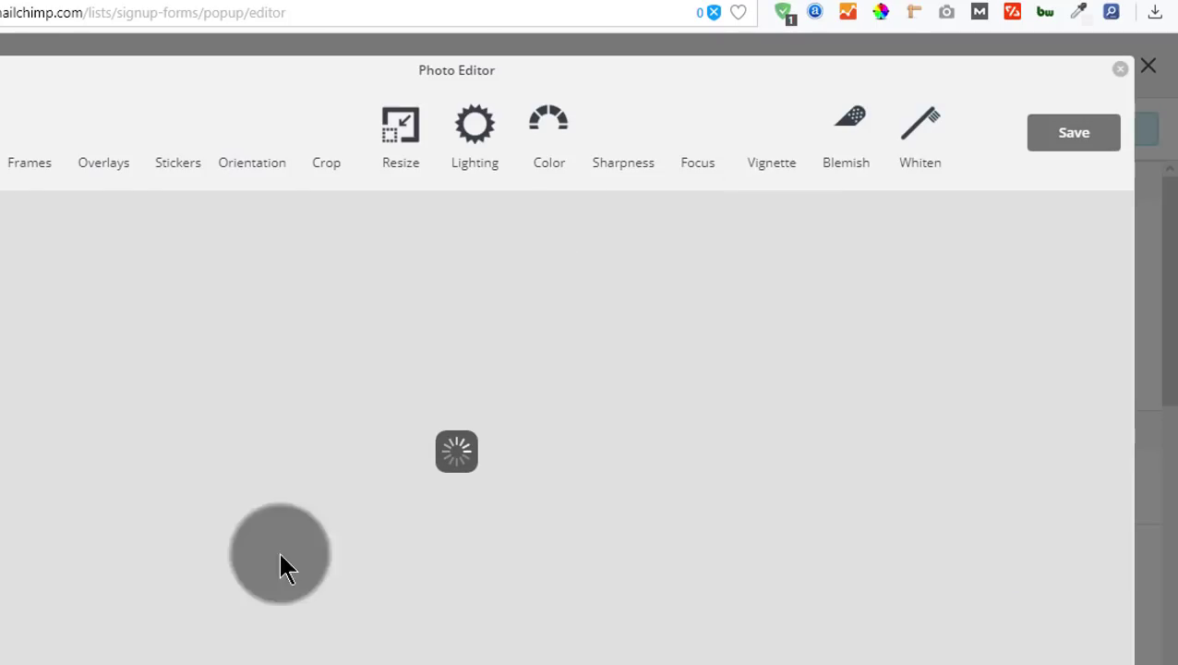
{"action": "left_click", "coordinate": [1119, 79]}
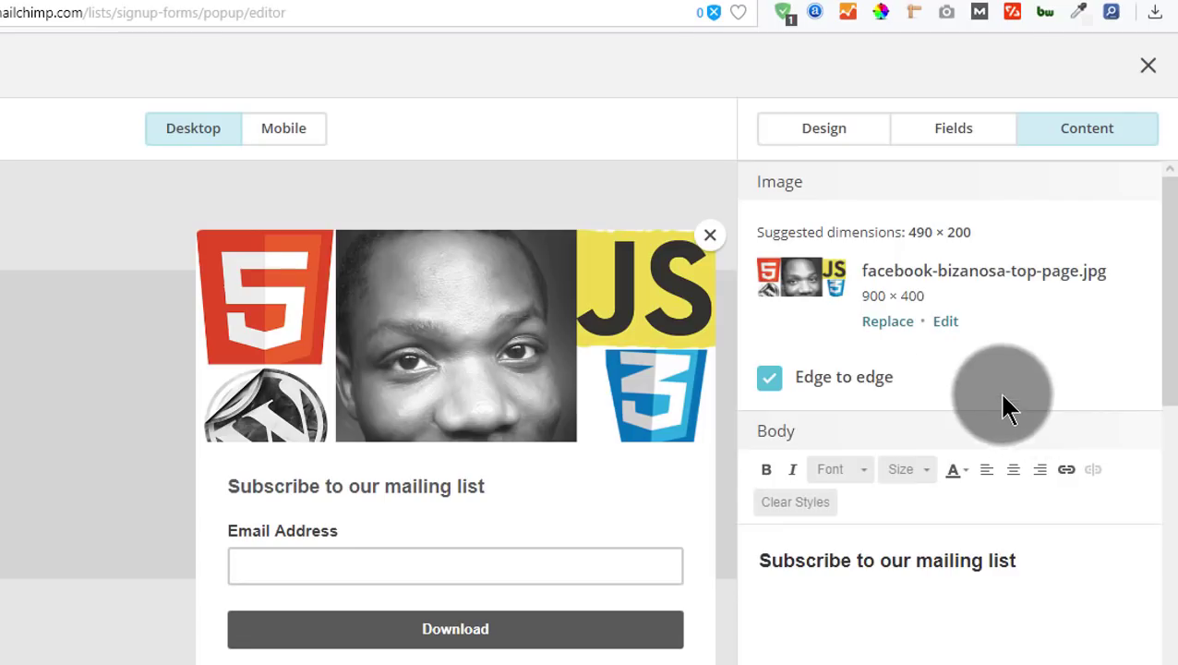
- Replace the pop-up's body heading with "Hey. Sign up to Download Awesomeness"
{"action": "left_click", "coordinate": [1032, 563]}
{"action": "left_click_drag", "start_coordinate": [1023, 563], "coordinate": [726, 541]}
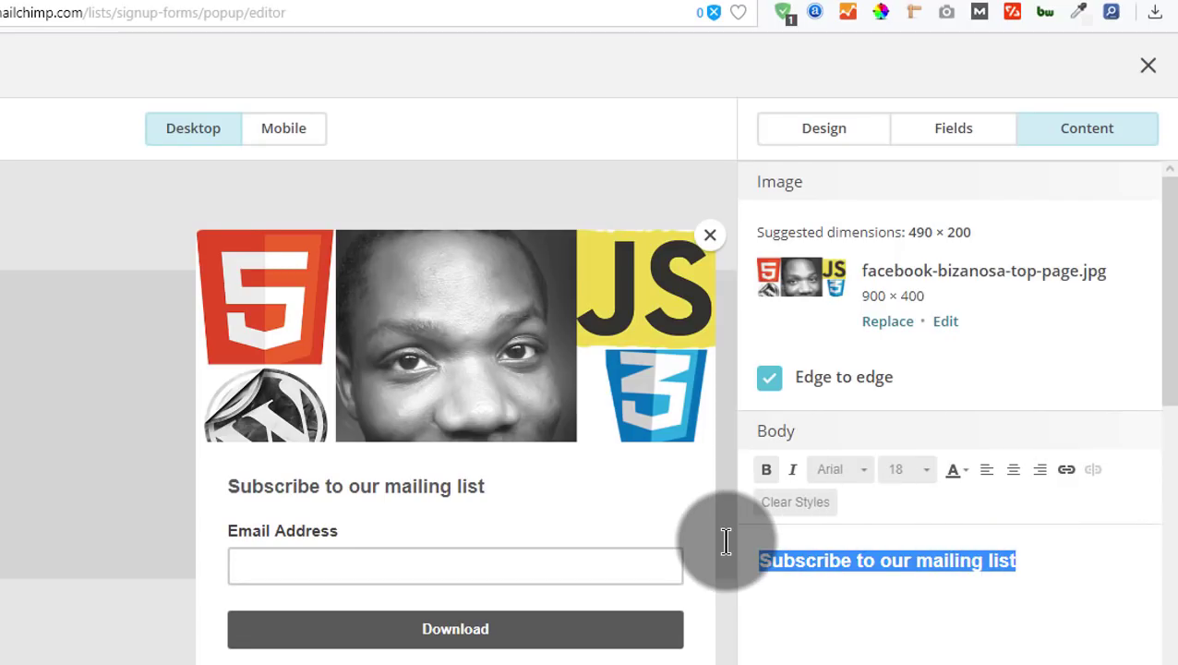
{"action": "type", "text": "Hey. Signup to Download Awesomeness"}
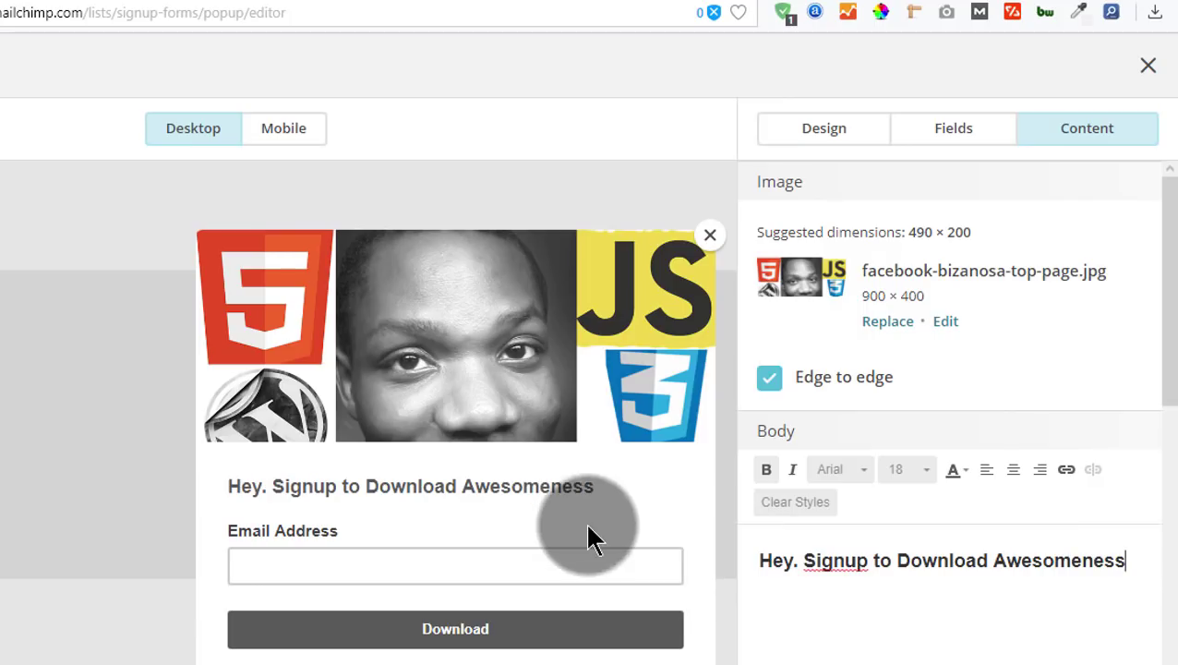
{"action": "left_click", "coordinate": [844, 561]}
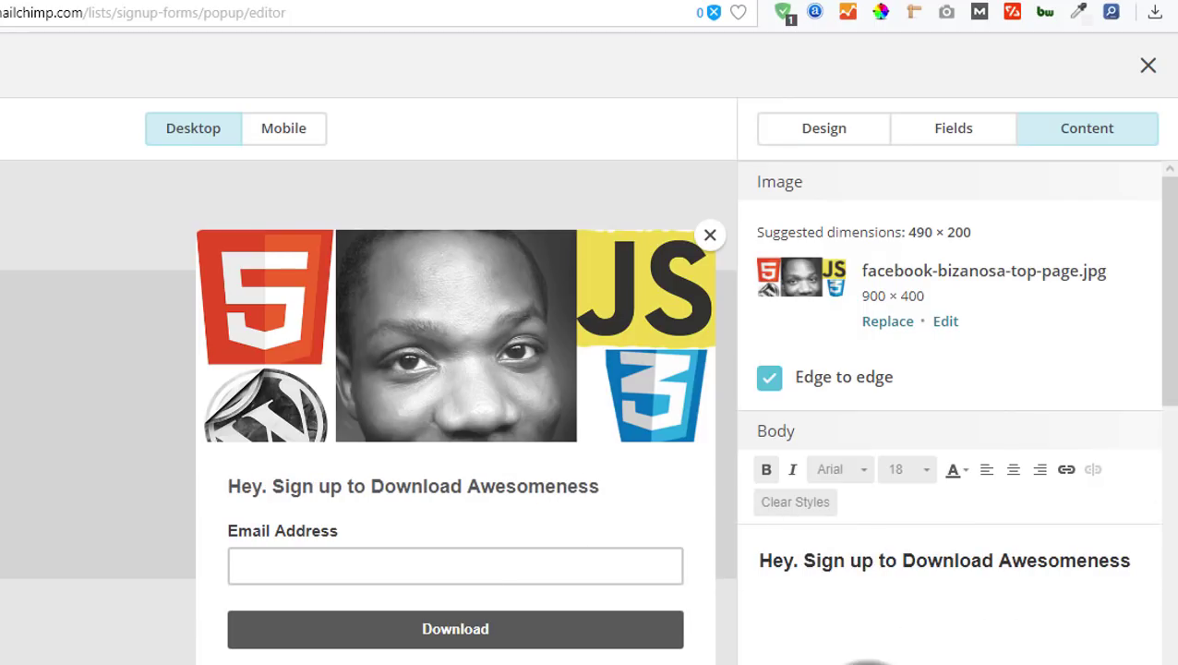
{"action": "left_click", "coordinate": [532, 565]}
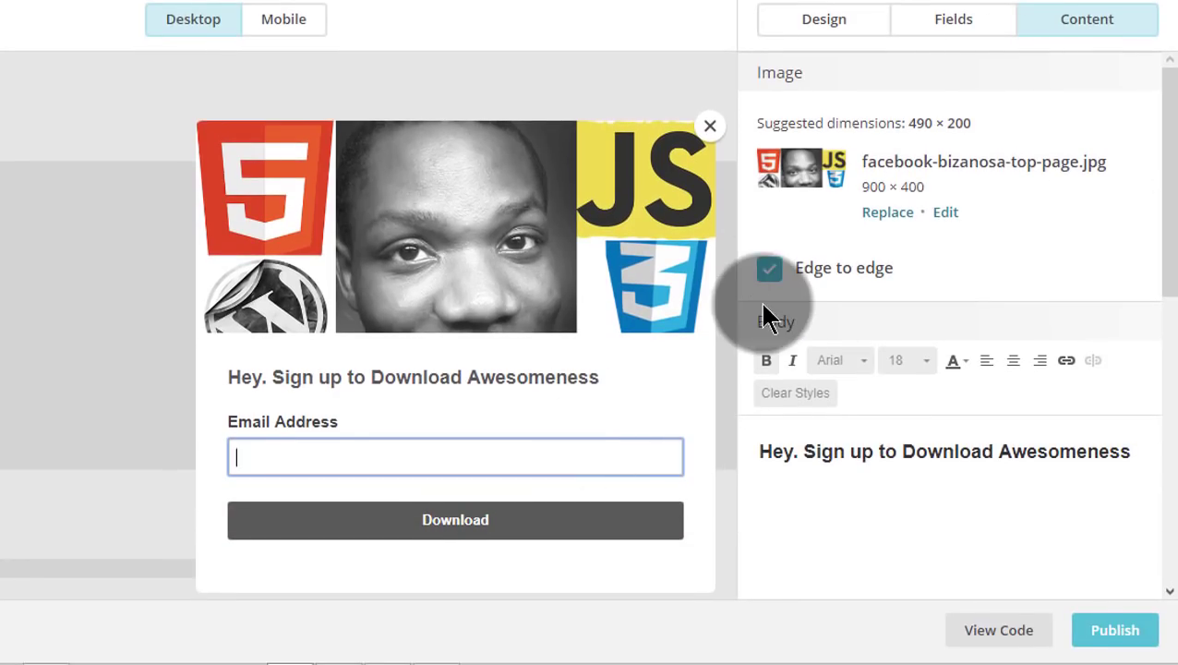
- Examine the pop-up form's embed code for pasting onto a site and return to the form editor
{"action": "left_click", "coordinate": [999, 637]}
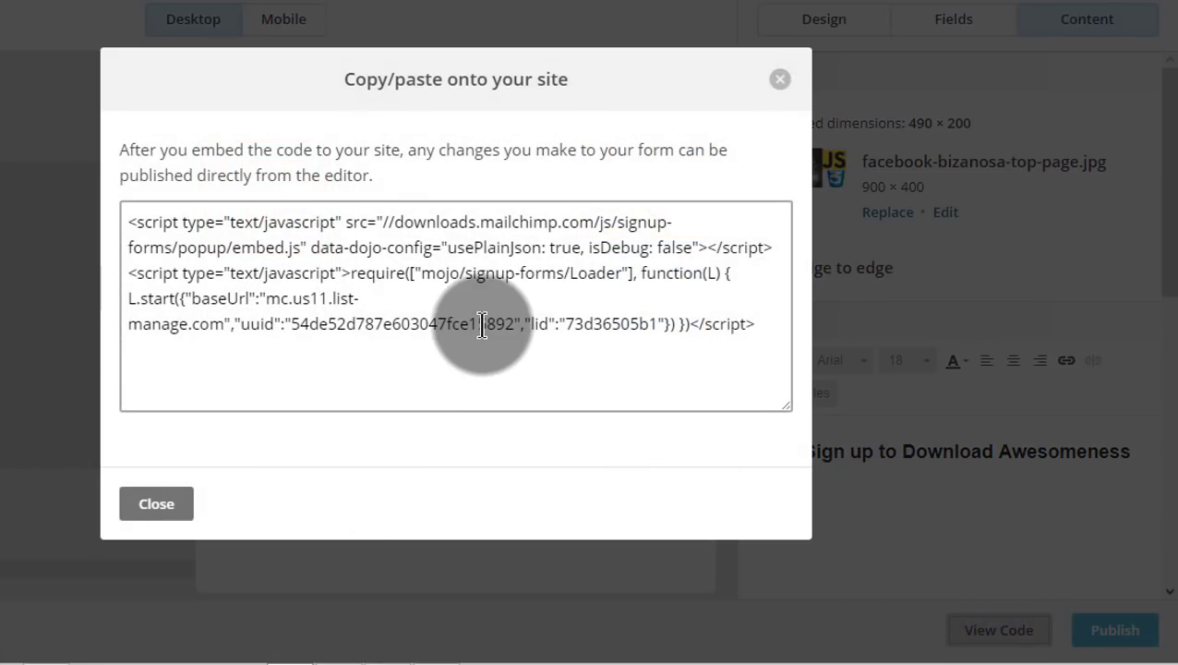
{"action": "left_click", "coordinate": [781, 82]}
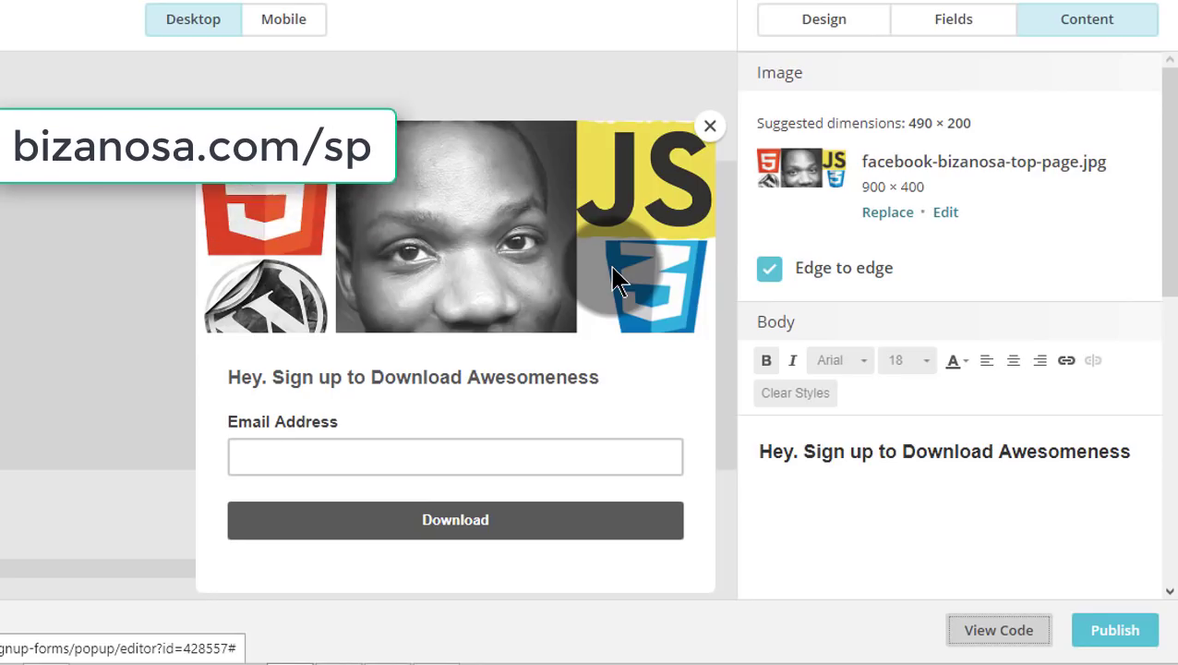
{"action": "left_click", "coordinate": [791, 482]}
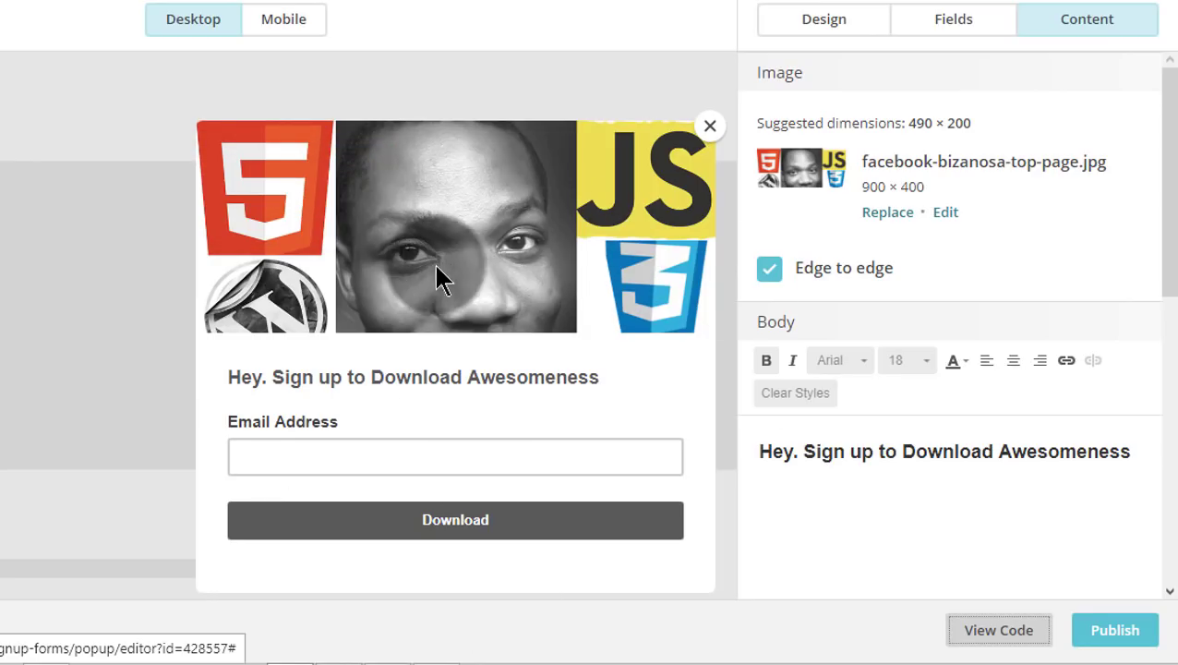
{"action": "left_click", "coordinate": [1013, 646]}
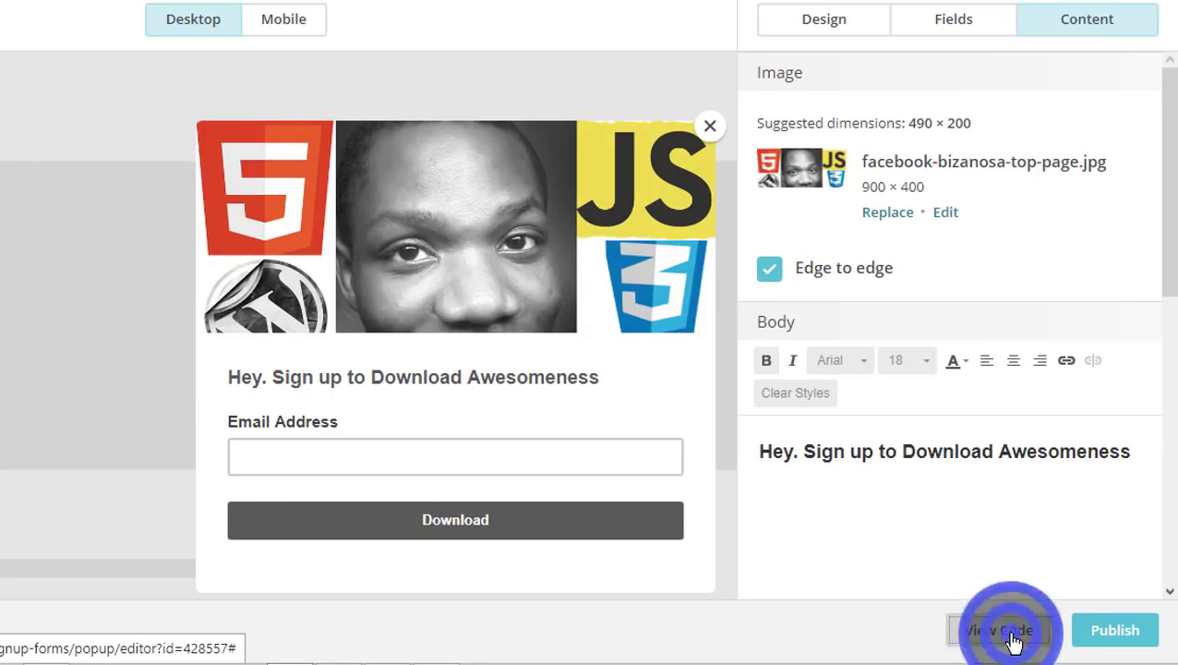
{"action": "left_click", "coordinate": [778, 80]}
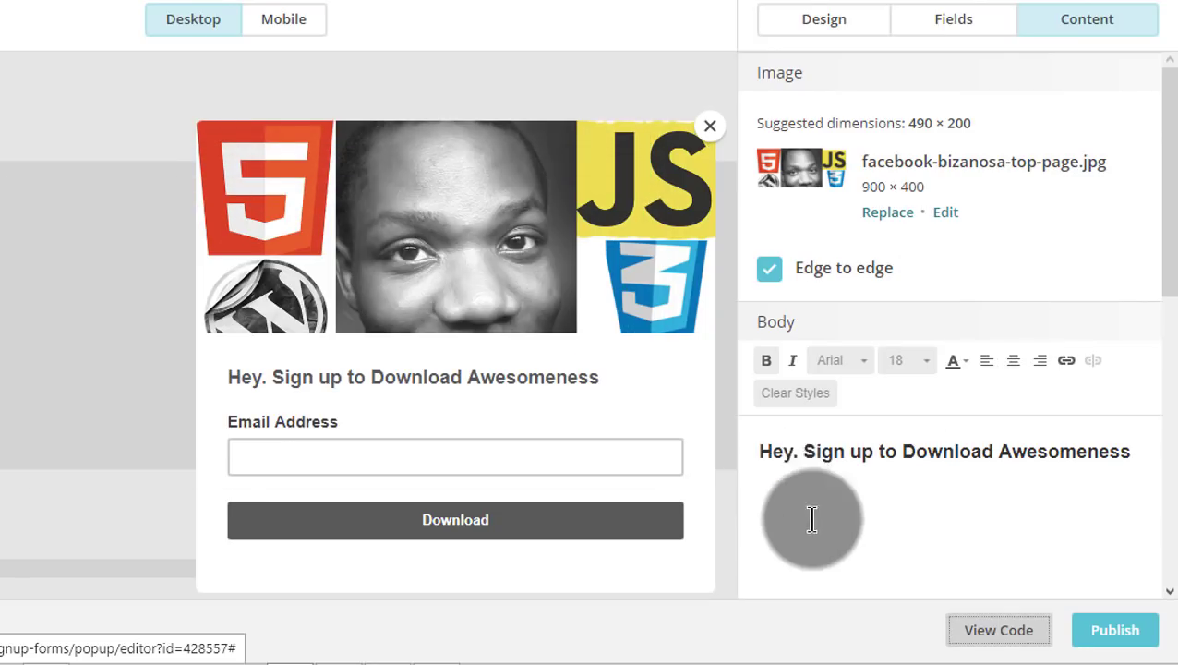
- Publish the changes to the subscriber pop-up form
{"action": "left_click", "coordinate": [1116, 631]}
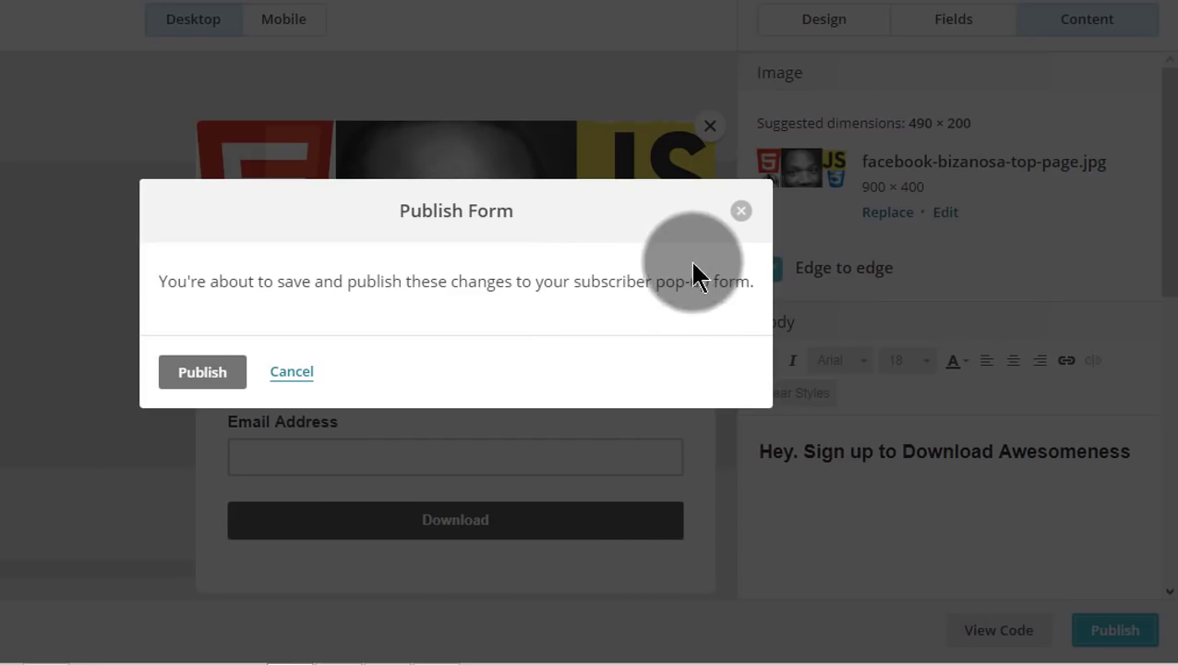
{"action": "left_click", "coordinate": [178, 385]}
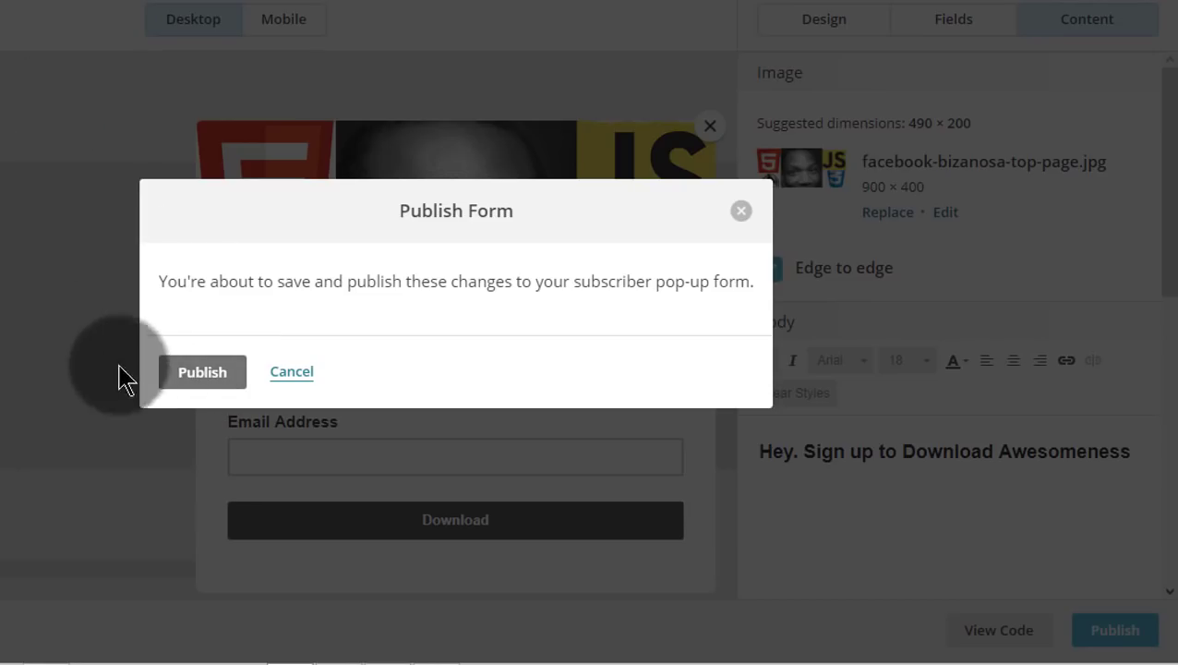
{"action": "left_click", "coordinate": [178, 372]}
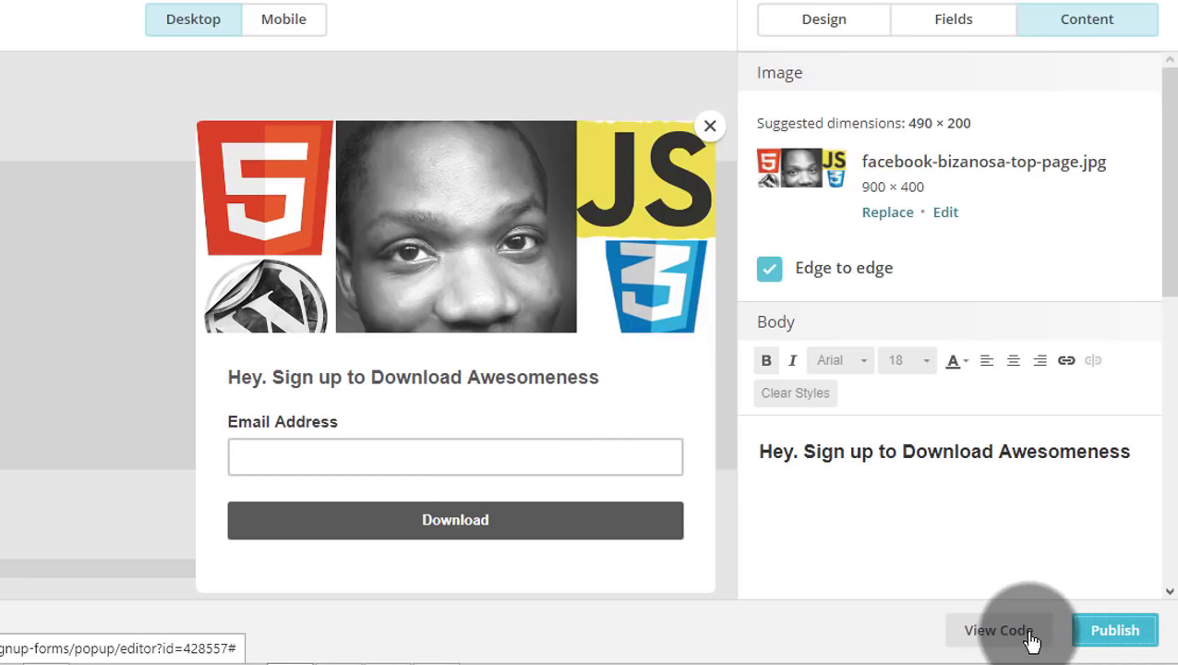
- Copy the pop-up form's entire embed code and return to the form editor
{"action": "left_click", "coordinate": [995, 631]}
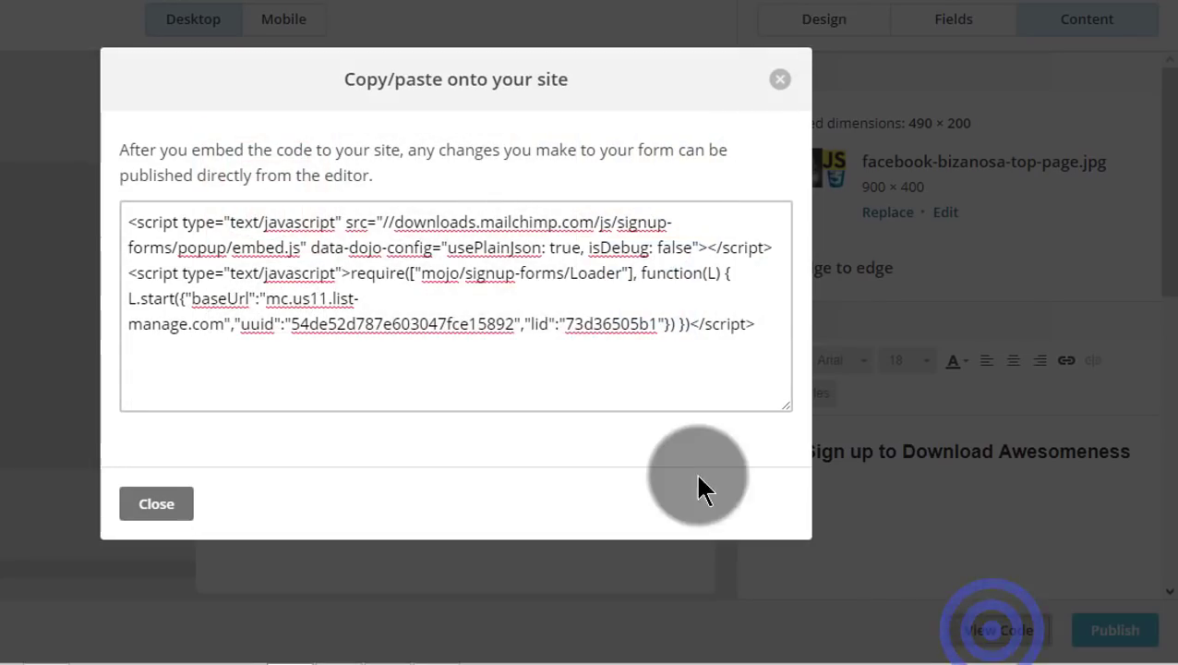
{"action": "left_click", "coordinate": [549, 328]}
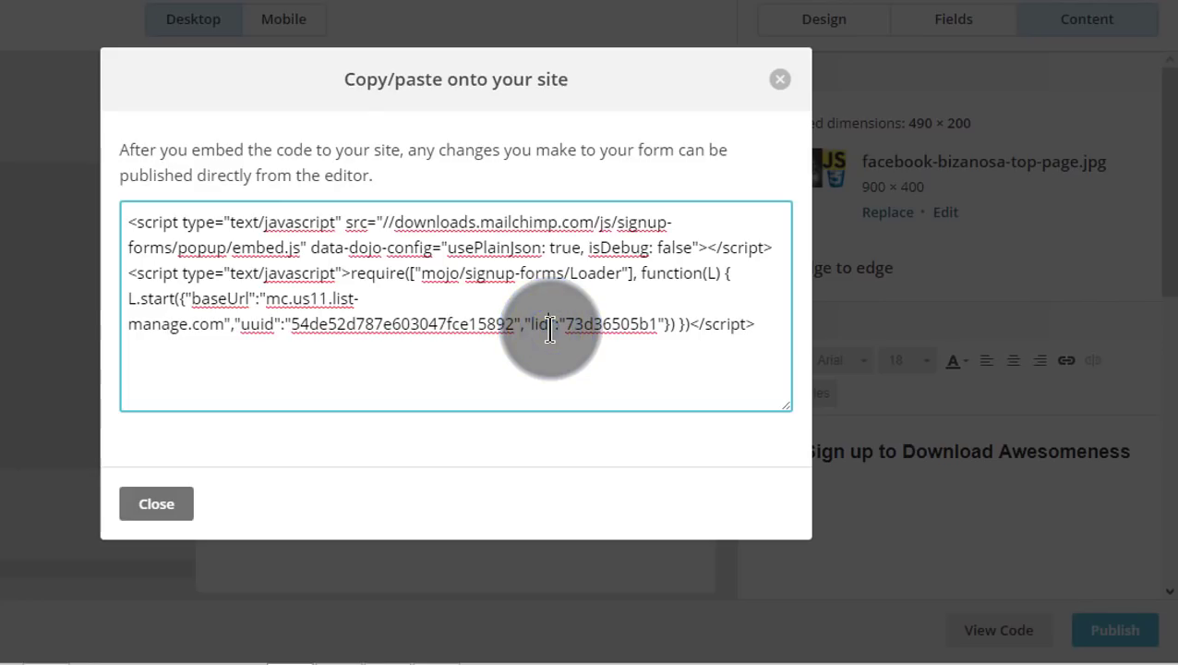
{"action": "key", "text": "ctrl+a"}
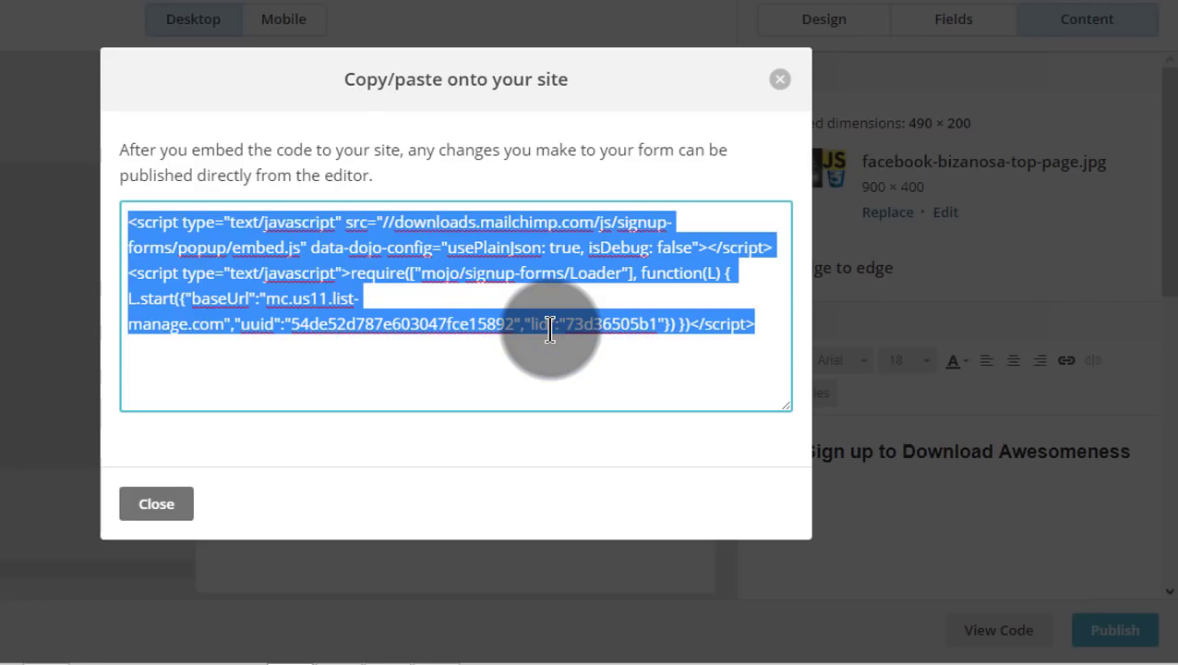
{"action": "left_click", "coordinate": [783, 82]}
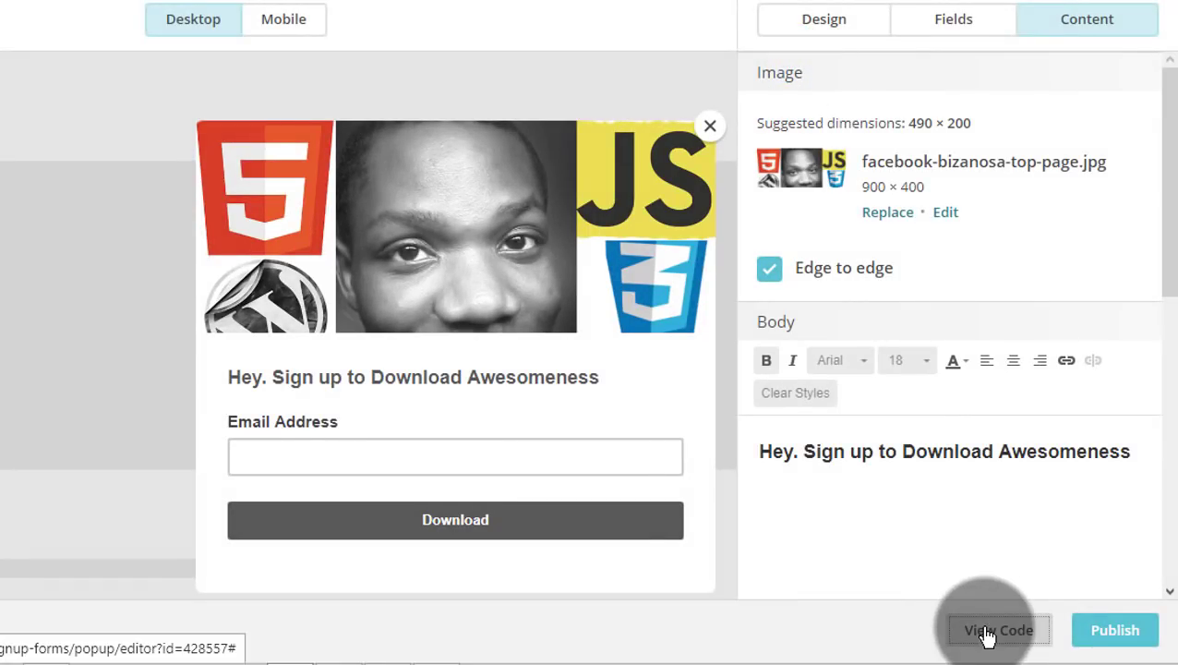
- Open index.html from the "simple project - My name is Jack" folder in the browser and look through the whole page
{"action": "mouse_move", "coordinate": [253, 657]}
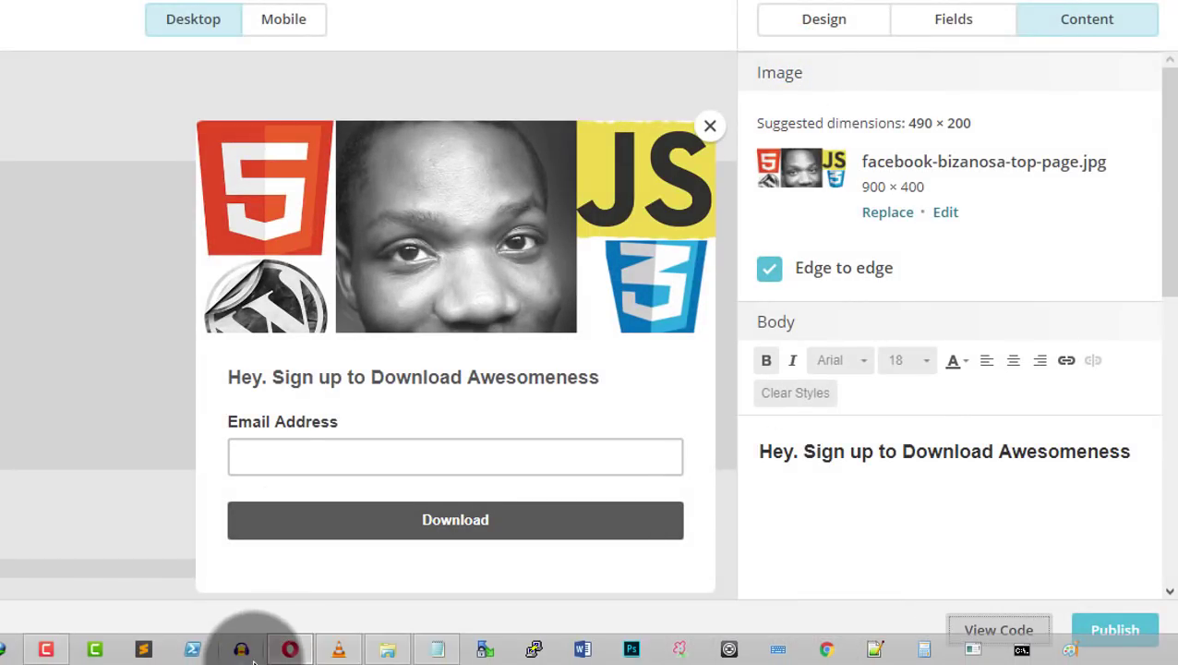
{"action": "left_click", "coordinate": [388, 649]}
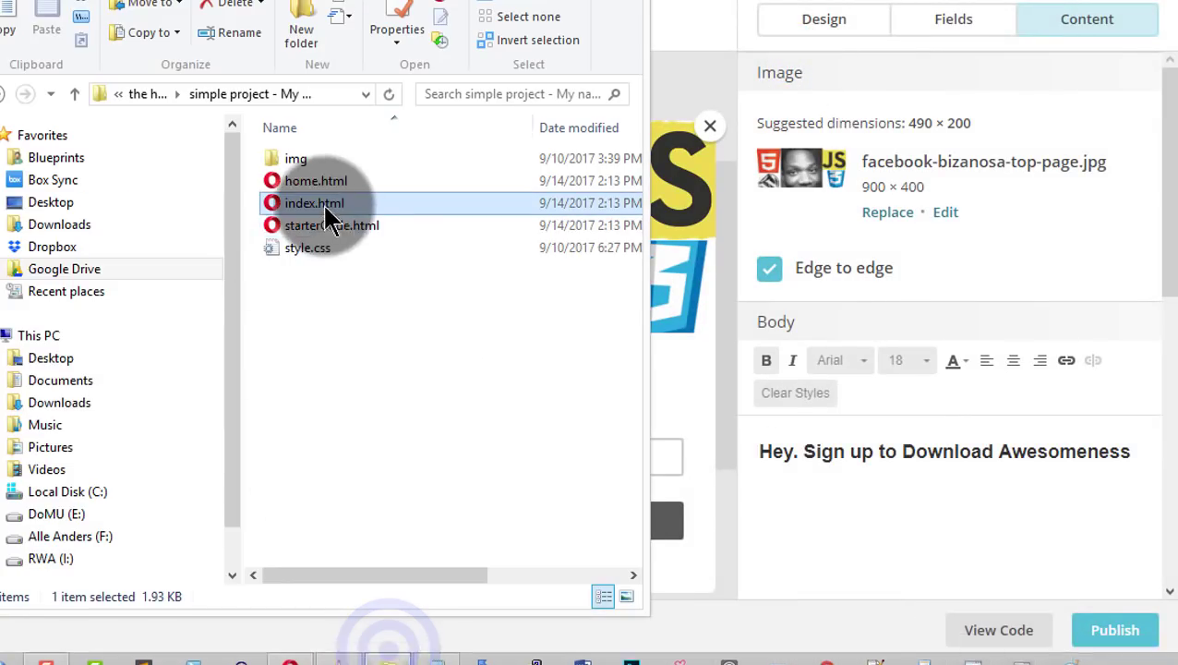
{"action": "double_click", "coordinate": [316, 203]}
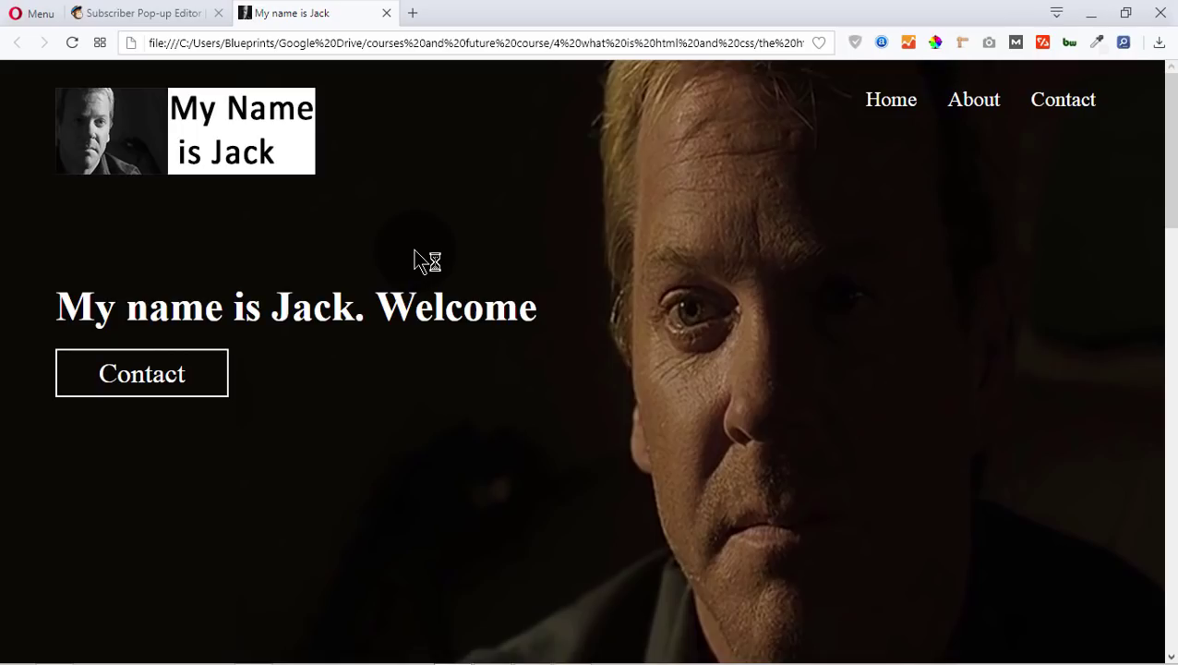
{"action": "scroll", "coordinate": [550, 276], "scroll_direction": "down", "scroll_amount": 15}
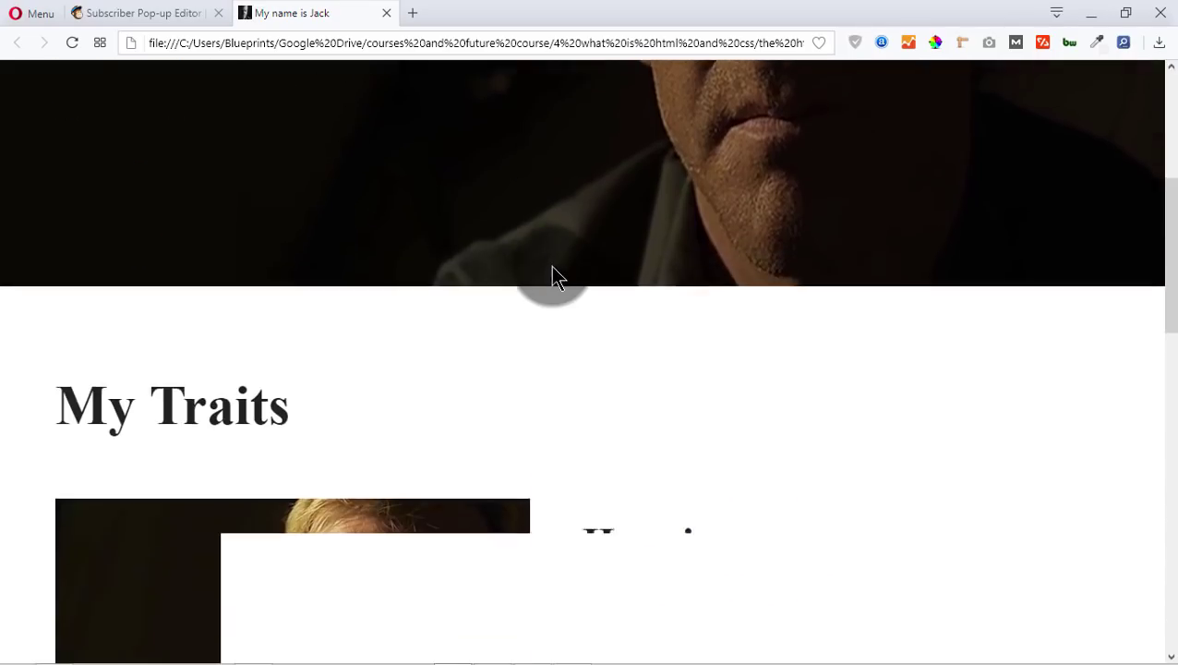
{"action": "scroll", "coordinate": [550, 265], "scroll_direction": "down", "scroll_amount": 5}
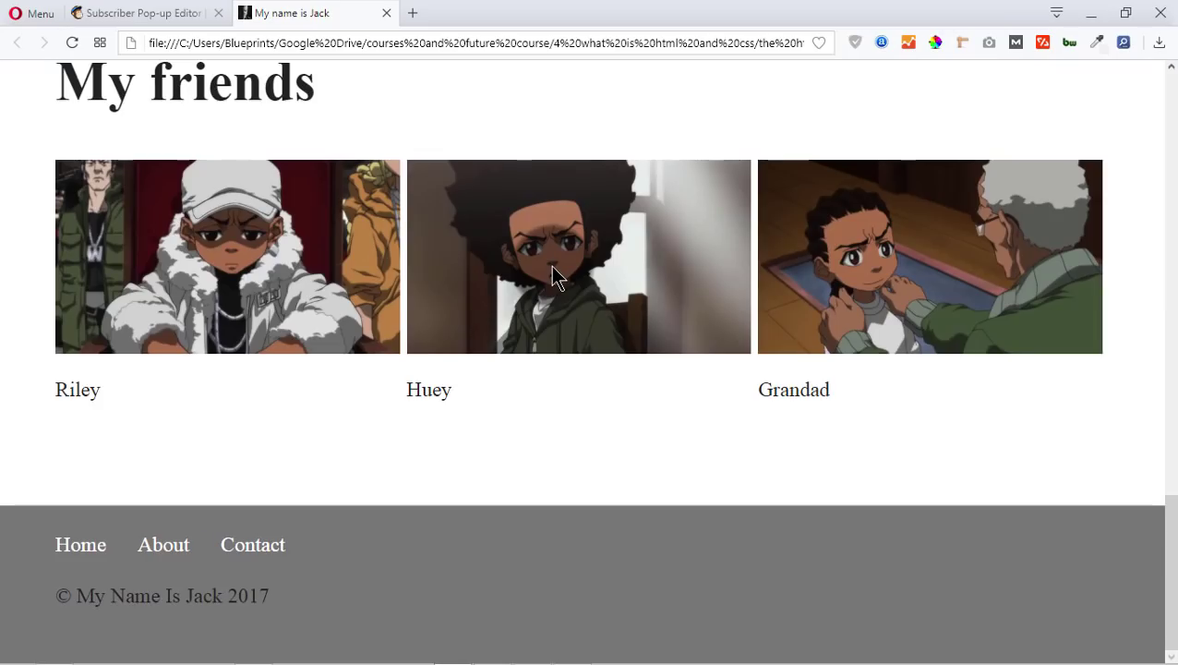
{"action": "scroll", "coordinate": [550, 263], "scroll_direction": "up", "scroll_amount": 6}
{"action": "scroll", "coordinate": [552, 268], "scroll_direction": "up", "scroll_amount": 10}
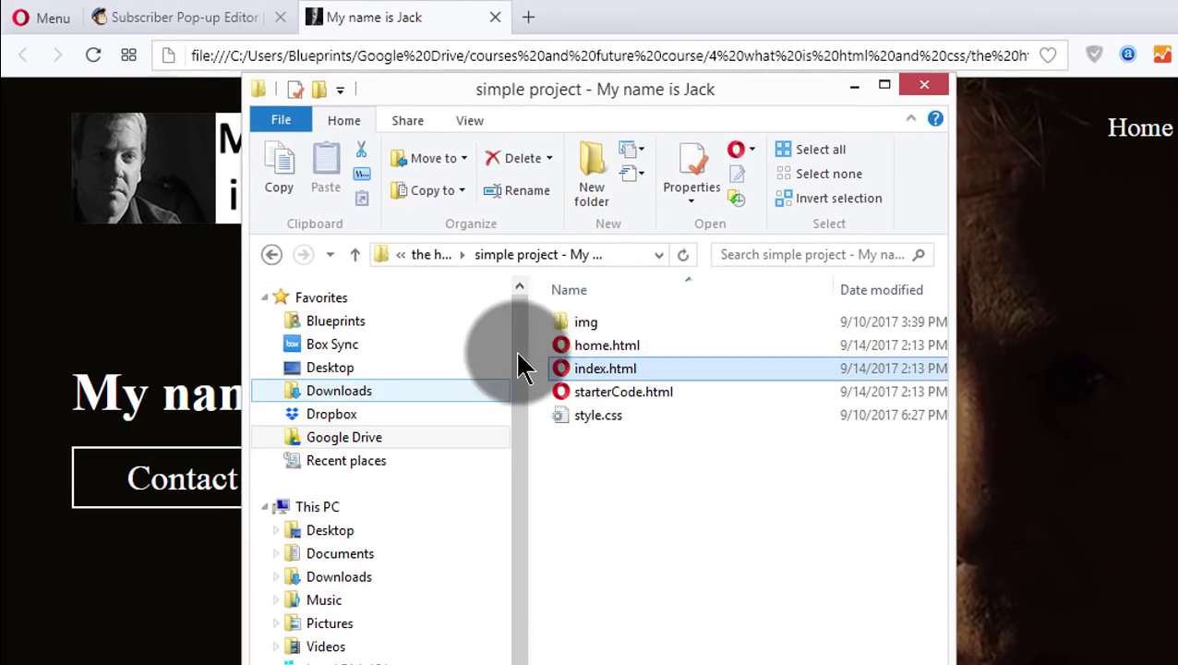
- Open index.html from the project folder for editing in Notepad++
{"action": "left_click", "coordinate": [580, 377], "text": "ctrl"}
{"action": "left_click", "coordinate": [638, 403]}
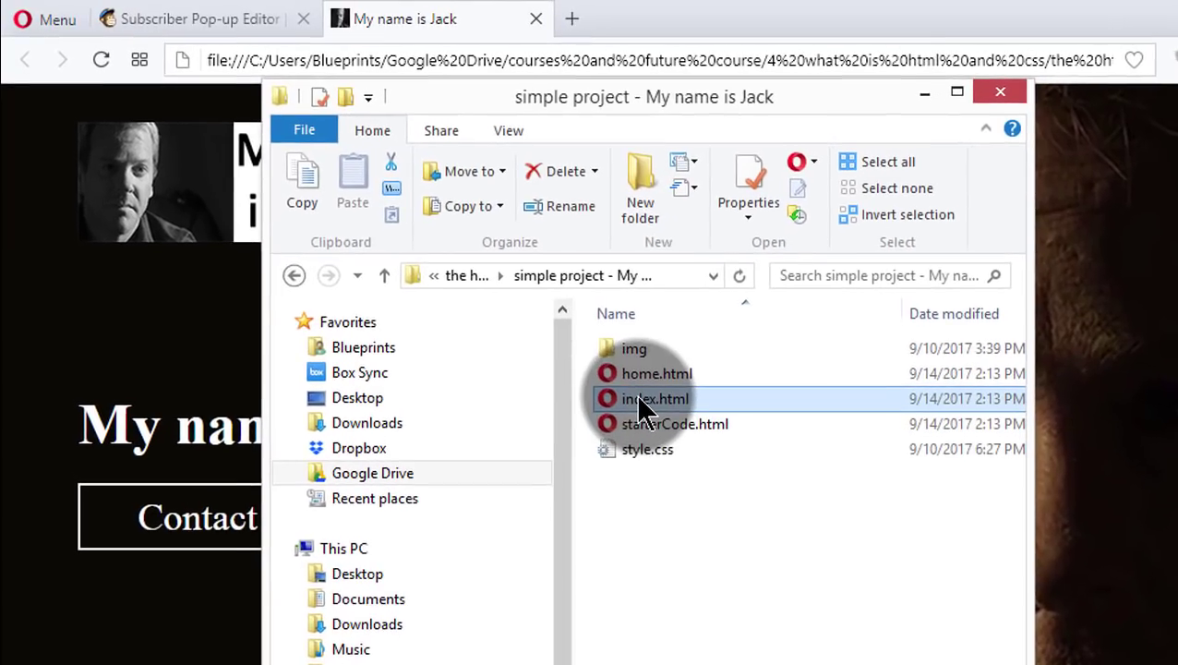
{"action": "right_click", "coordinate": [636, 404]}
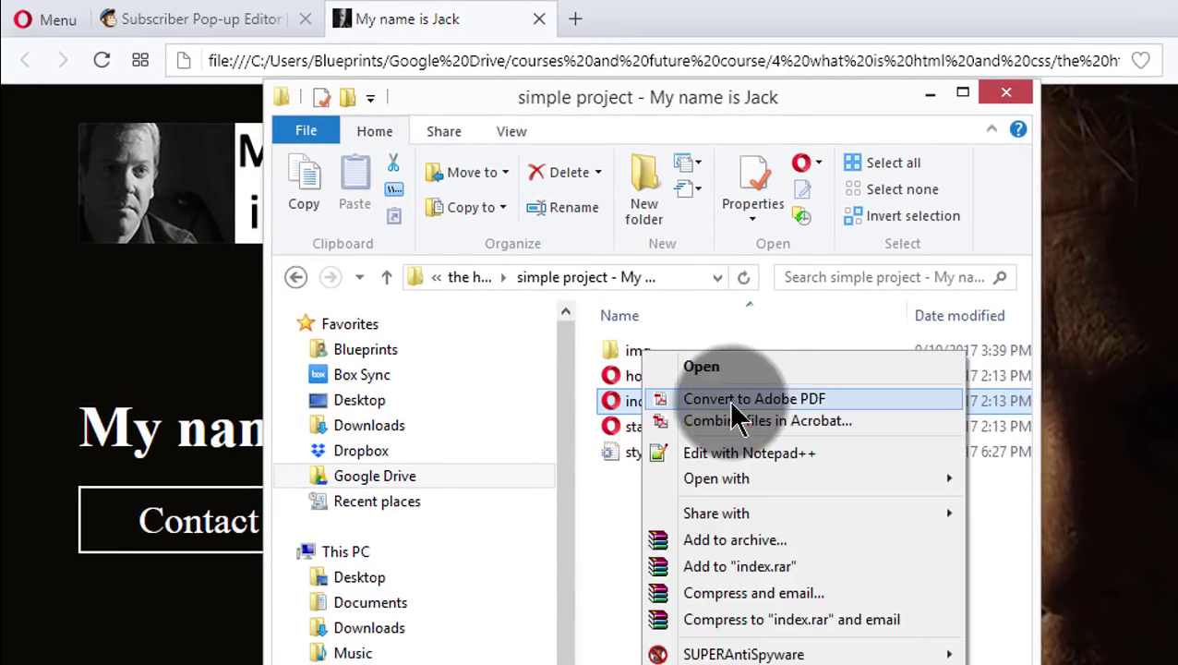
{"action": "left_click", "coordinate": [749, 453]}
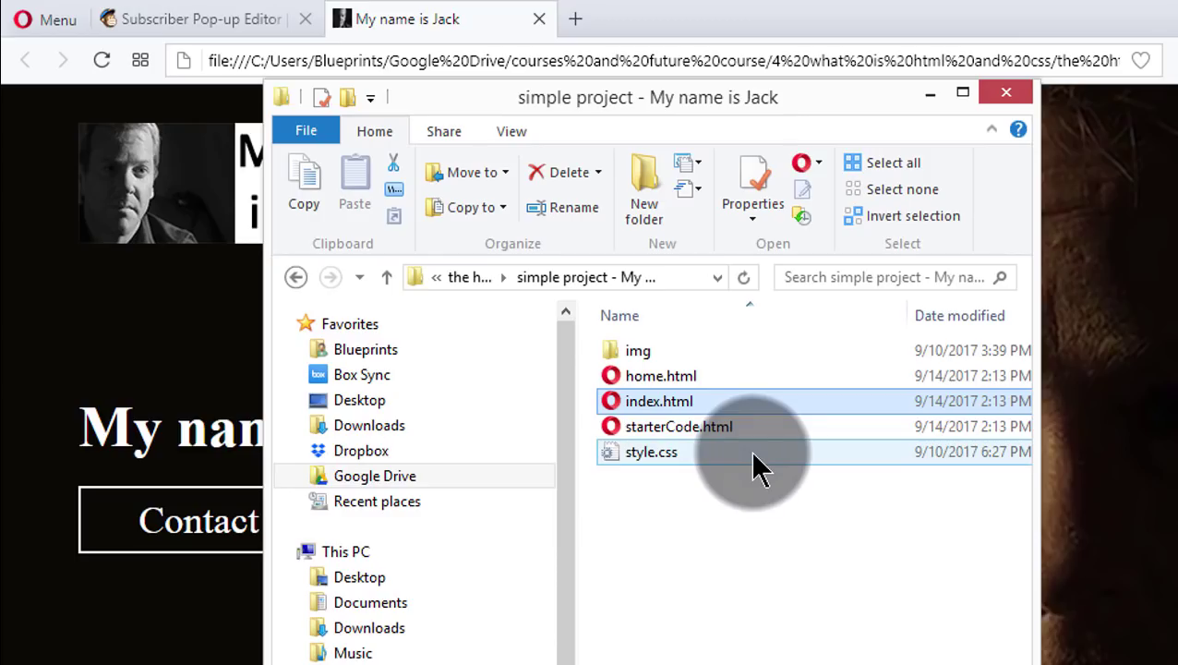
- Paste the Mailchimp embed script into index.html between the closing footer and body tags, leaving a blank line above it
{"action": "scroll", "coordinate": [844, 395], "scroll_direction": "down", "scroll_amount": 13}
{"action": "scroll", "coordinate": [687, 316], "scroll_direction": "down", "scroll_amount": 11}
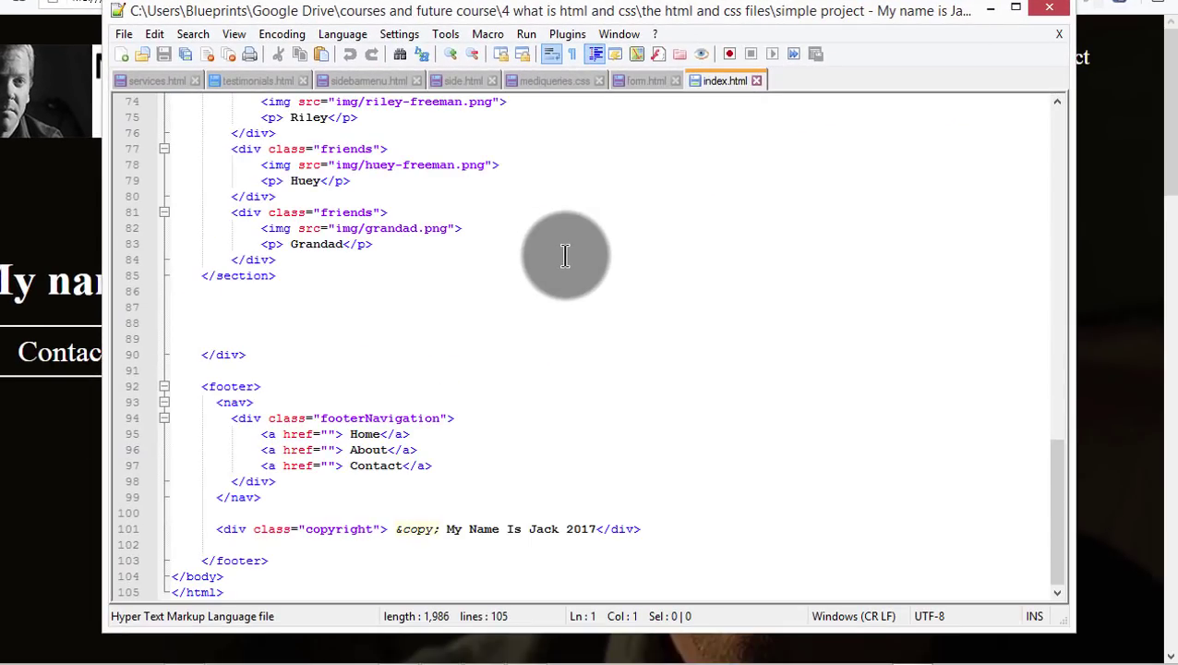
{"action": "left_click", "coordinate": [275, 560]}
{"action": "key", "text": "Return"}
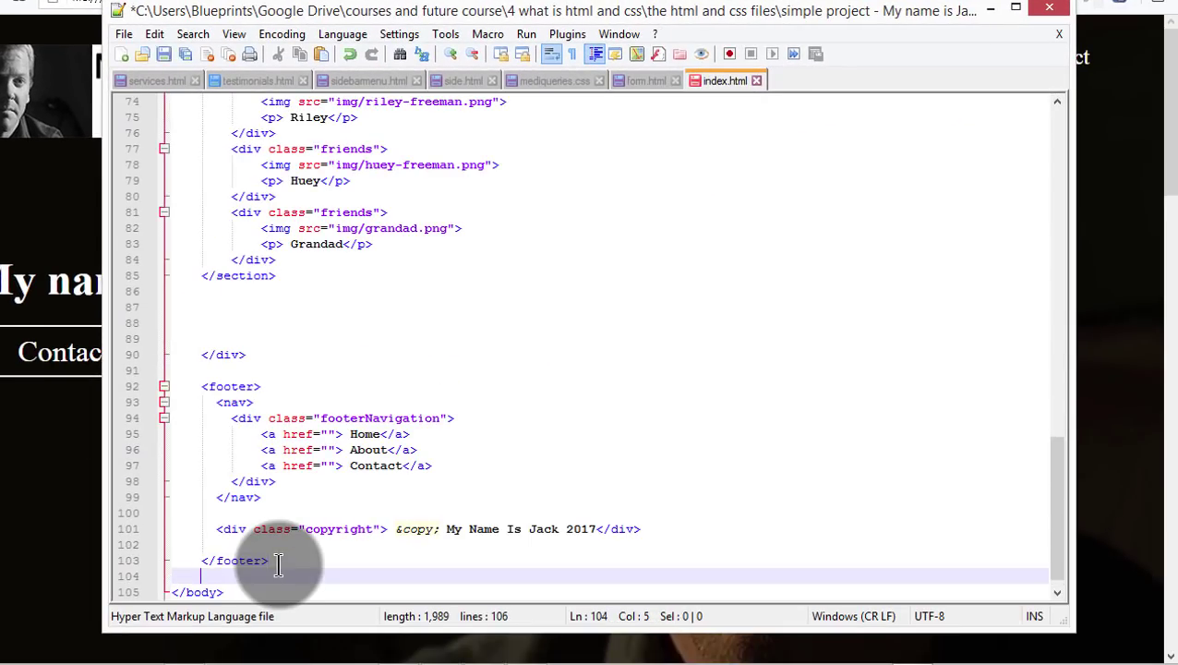
{"action": "key", "text": "Return"}
{"action": "type", "text": "<script type=\"text/javascript\" src=\"//downloads.mailchimp.com/js/signup-forms/popup/embed.js\" data-dojo-config=\"usePlainJson: true, isDebug: false\"></script><script type=\"text/javascript\">require([\"mojo/signup-forms/Loader\"], function(L) { L.start({\"baseUrl\":\"mc.us11.list-manage.com\",\"uuid\":\"54de52d787e603047fce15892\",\"lid\":\"73d36505b1\"}) })</script>"}
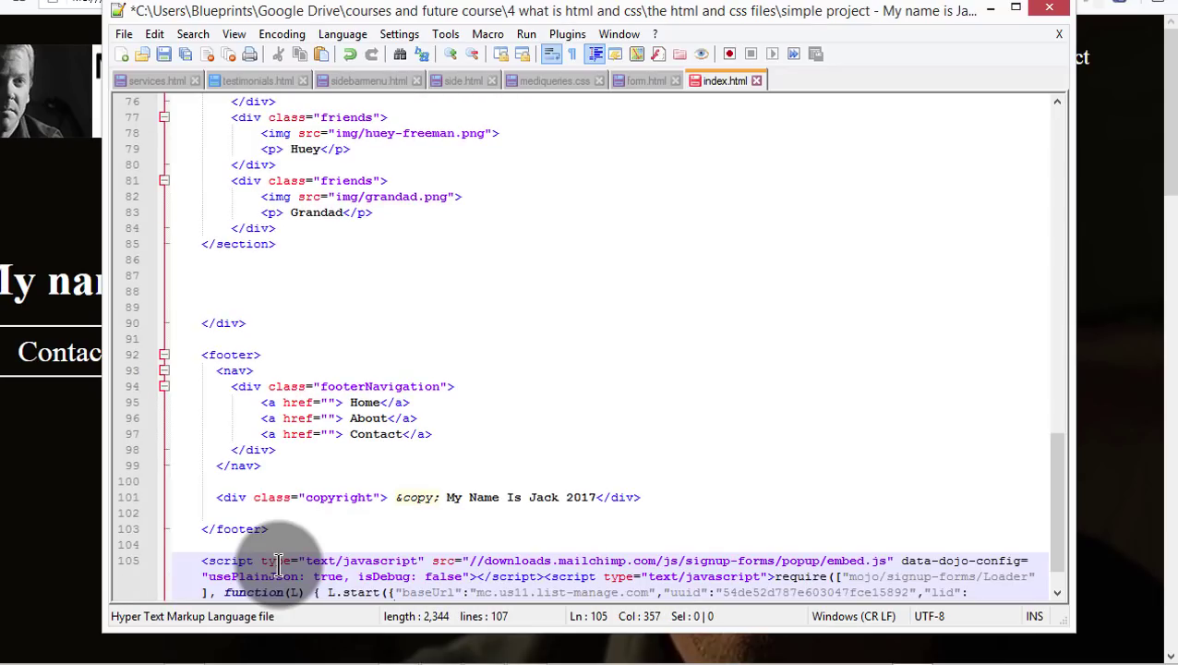
- Save index.html with the pasted script and switch back to the page in the browser
{"action": "scroll", "coordinate": [494, 498], "scroll_direction": "down", "scroll_amount": 1}
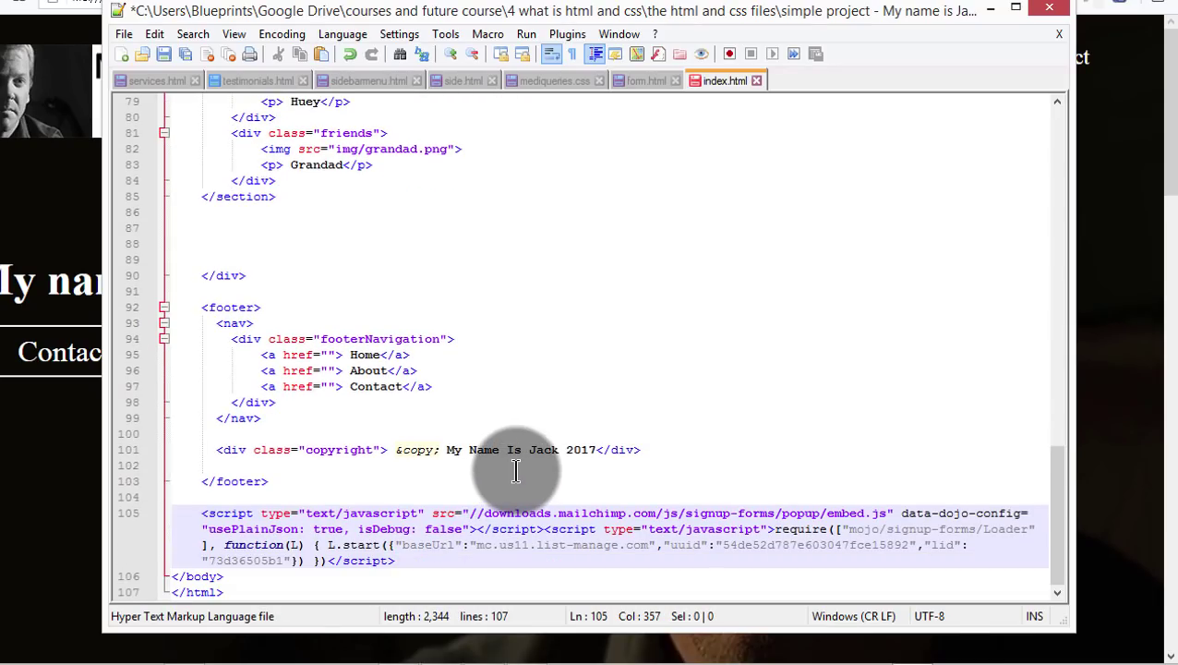
{"action": "key", "text": "ctrl+s"}
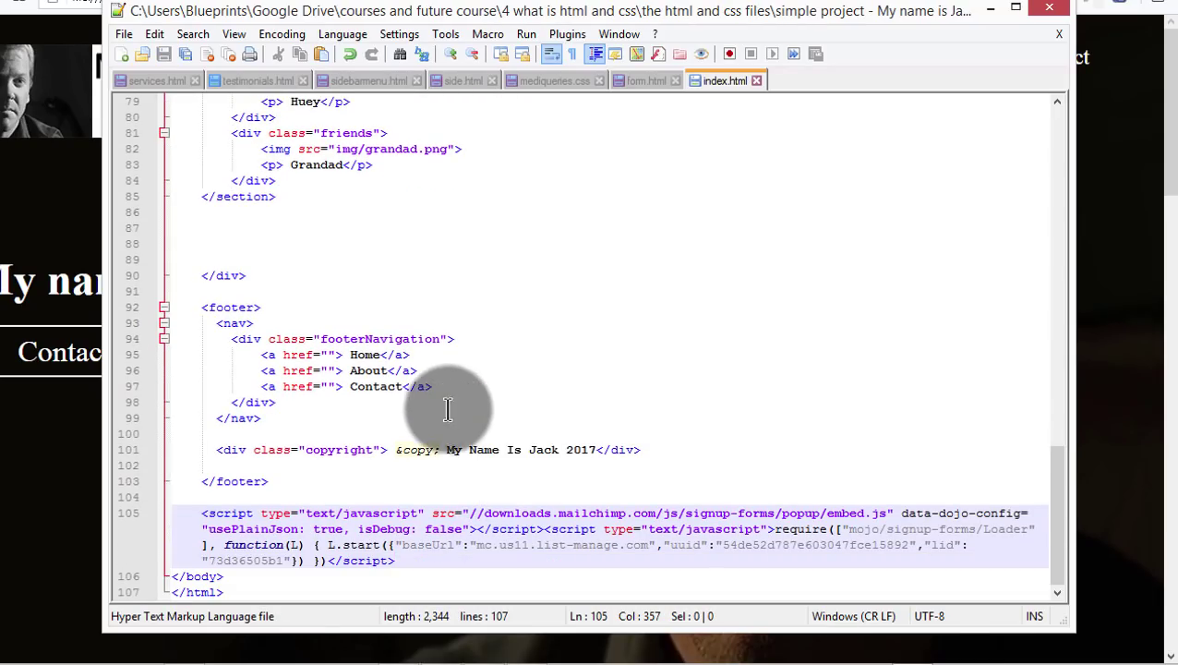
{"action": "key", "text": "alt+Tab"}
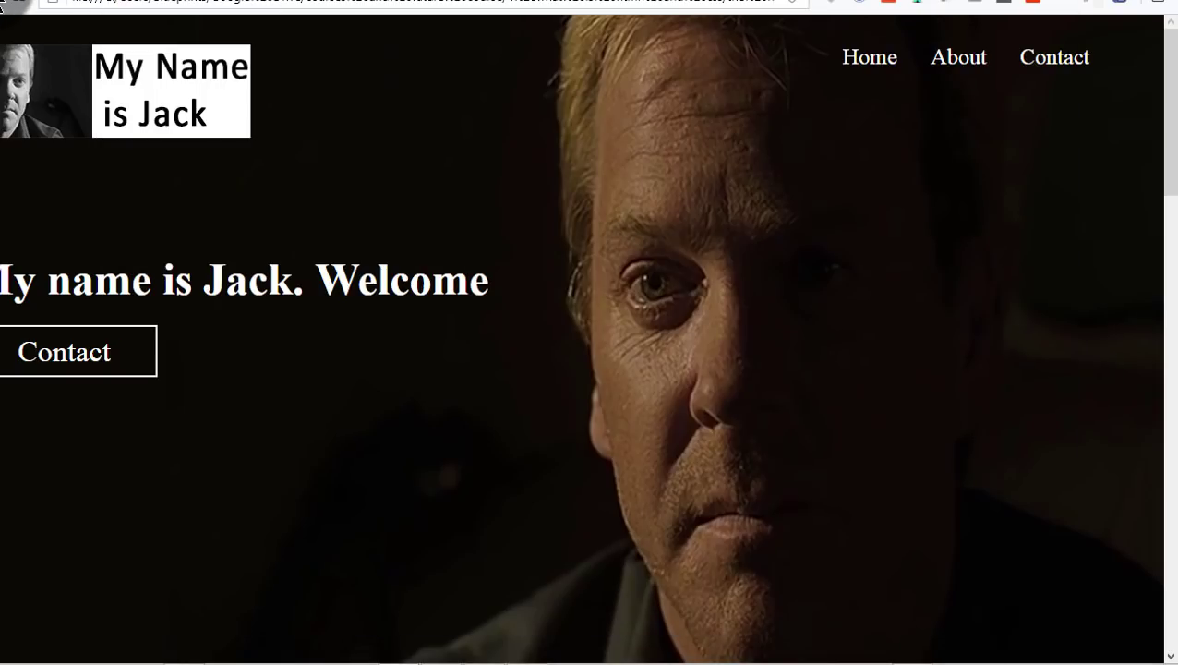
- Reload the My name is Jack page and look over it for the pop-up form
{"action": "left_click", "coordinate": [4, 5]}
{"action": "scroll", "coordinate": [198, 196], "scroll_direction": "down", "scroll_amount": 3}
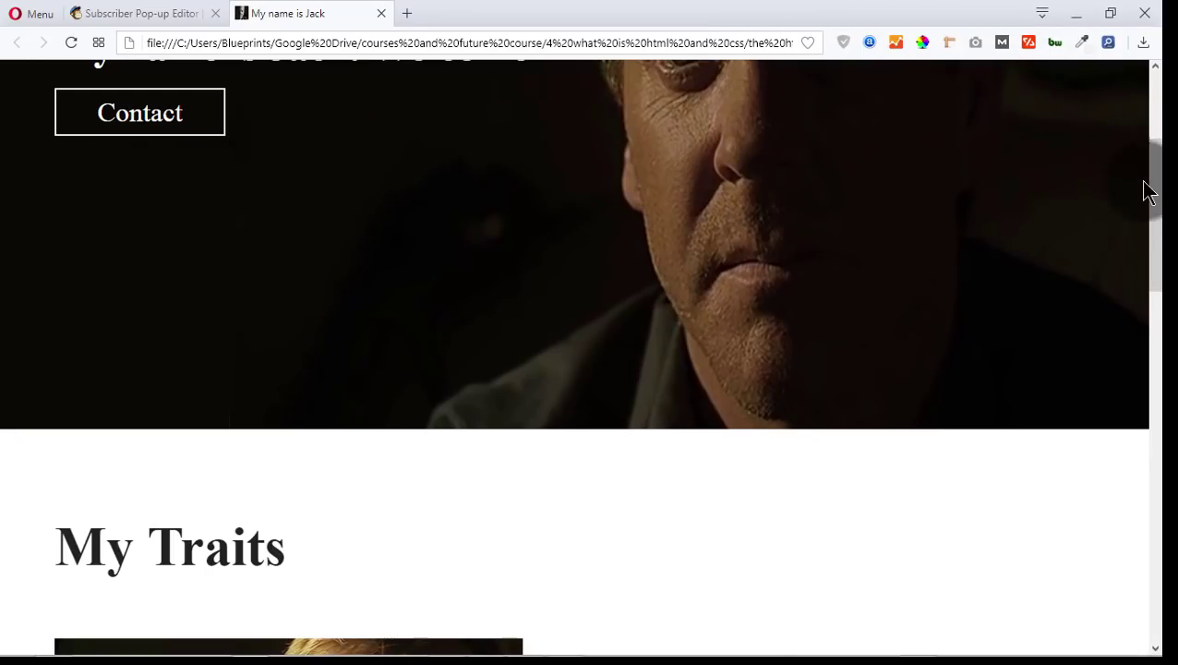
{"action": "left_click_drag", "start_coordinate": [1151, 171], "coordinate": [1147, 79]}
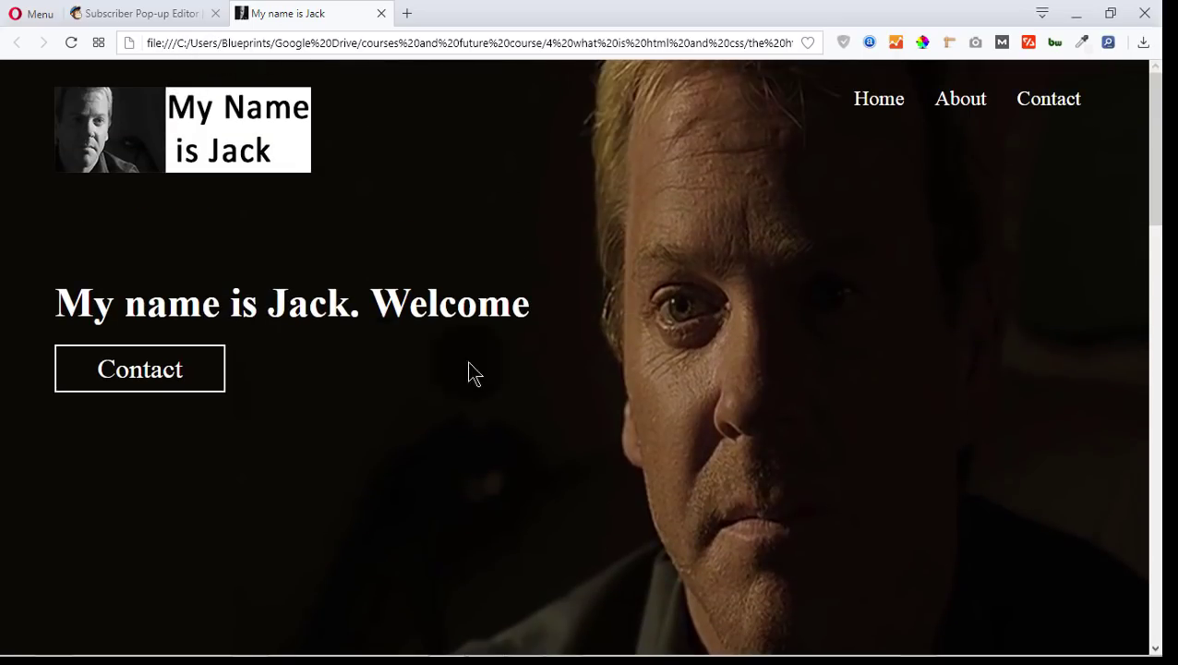
- Switch to Notepad++ and examine the src address of the Mailchimp embed script in index.html
{"action": "mouse_move", "coordinate": [572, 649]}
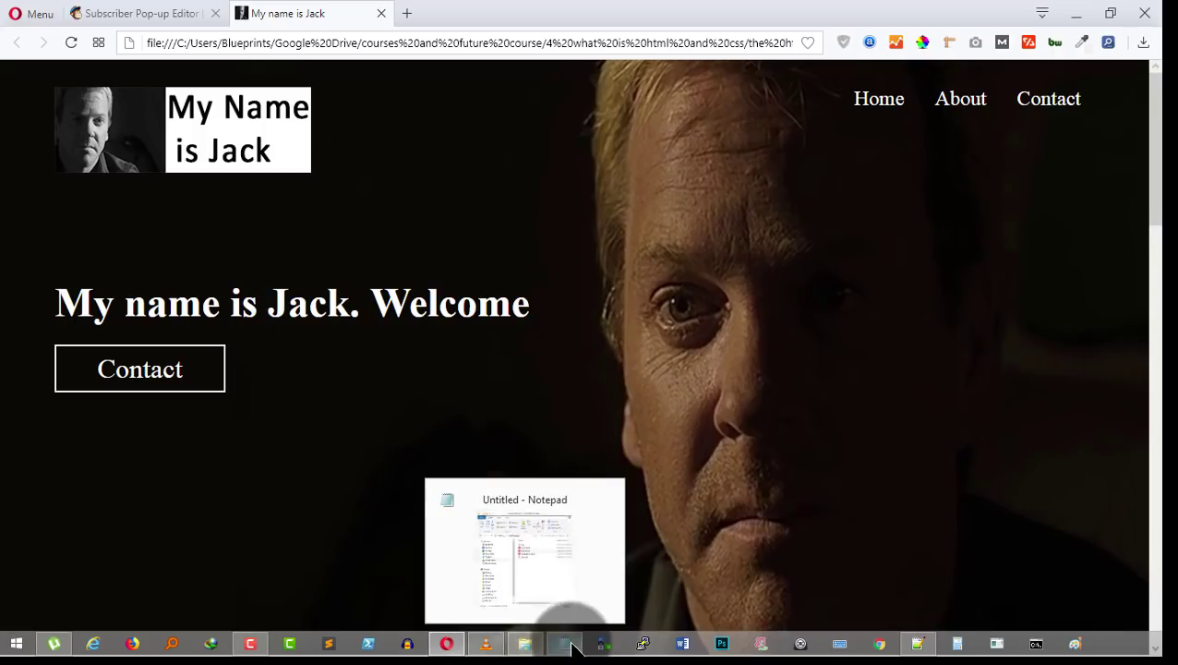
{"action": "left_click", "coordinate": [918, 643]}
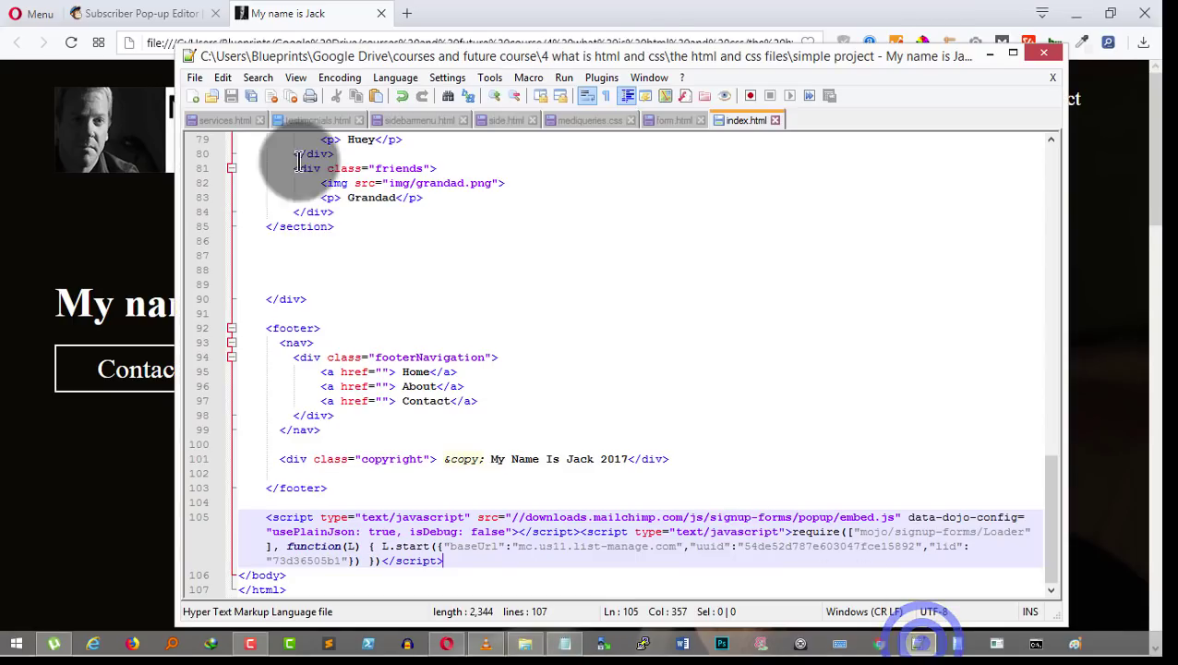
{"action": "left_click", "coordinate": [509, 518]}
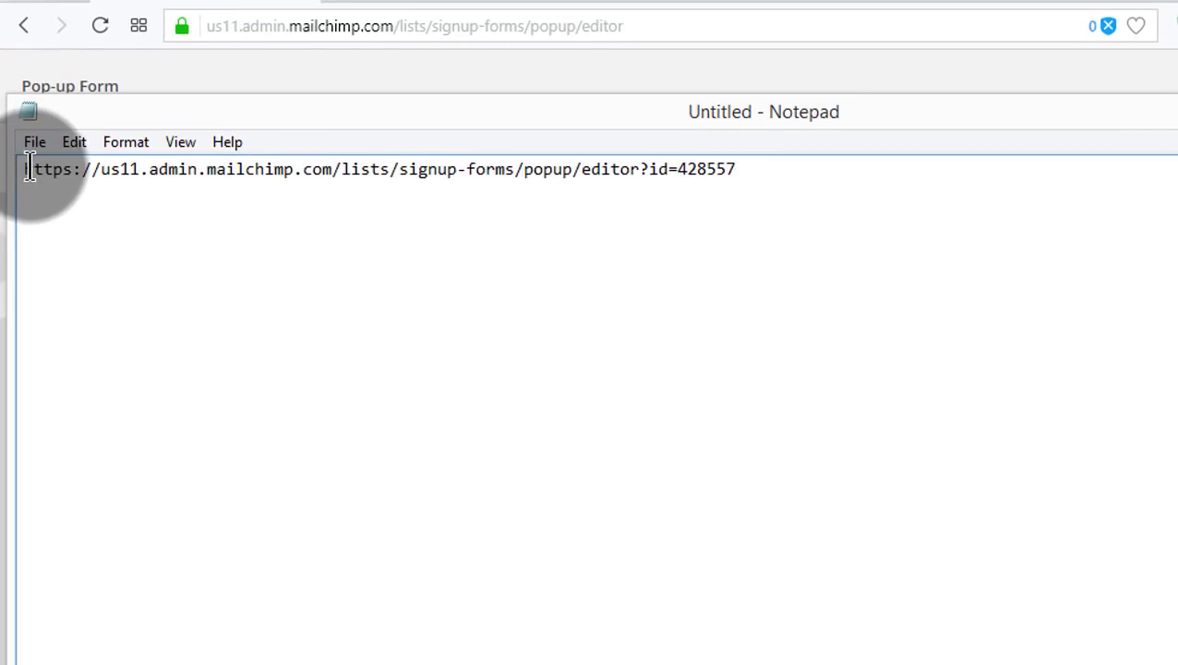
- Copy "https:" from the Mailchimp editor URL in Notepad and return to index.html in Notepad++
{"action": "left_click_drag", "start_coordinate": [25, 169], "coordinate": [80, 169]}
{"action": "right_click", "coordinate": [80, 169]}
{"action": "left_click", "coordinate": [166, 248]}
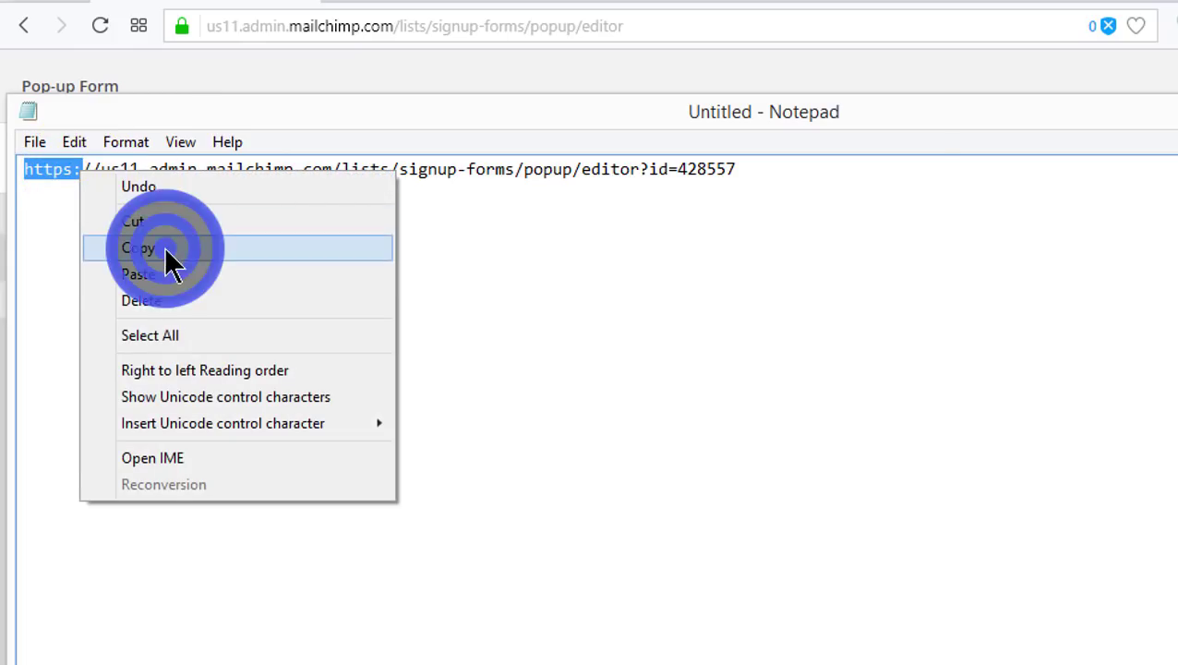
{"action": "left_click", "coordinate": [824, 18]}
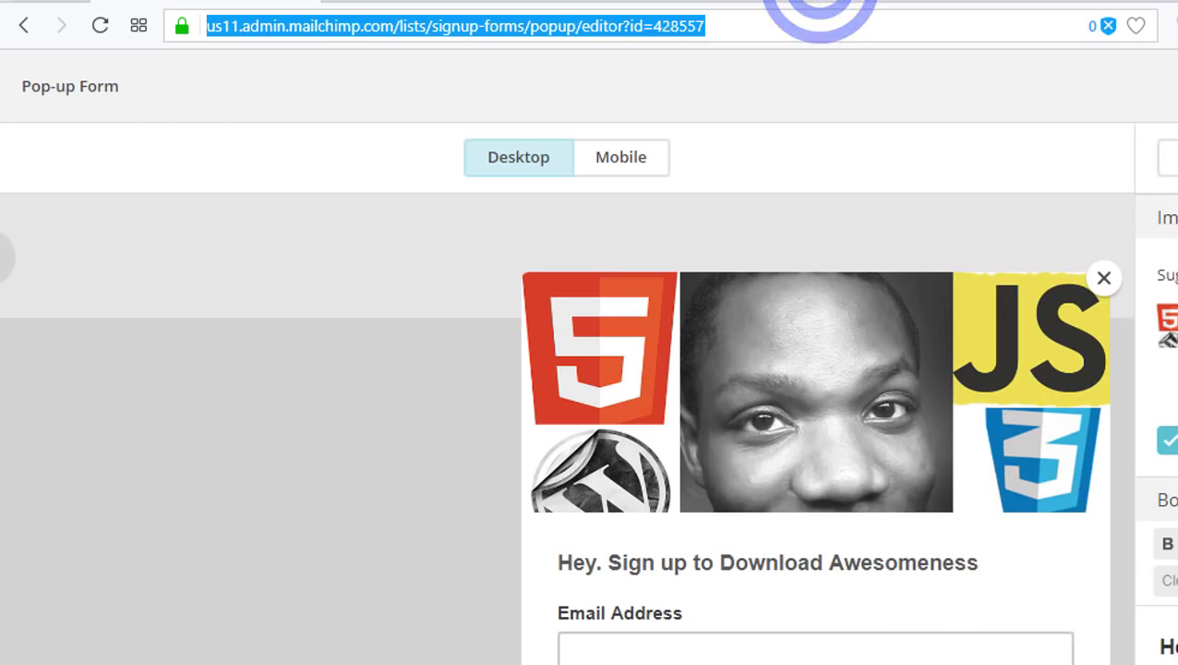
{"action": "left_click", "coordinate": [397, 3]}
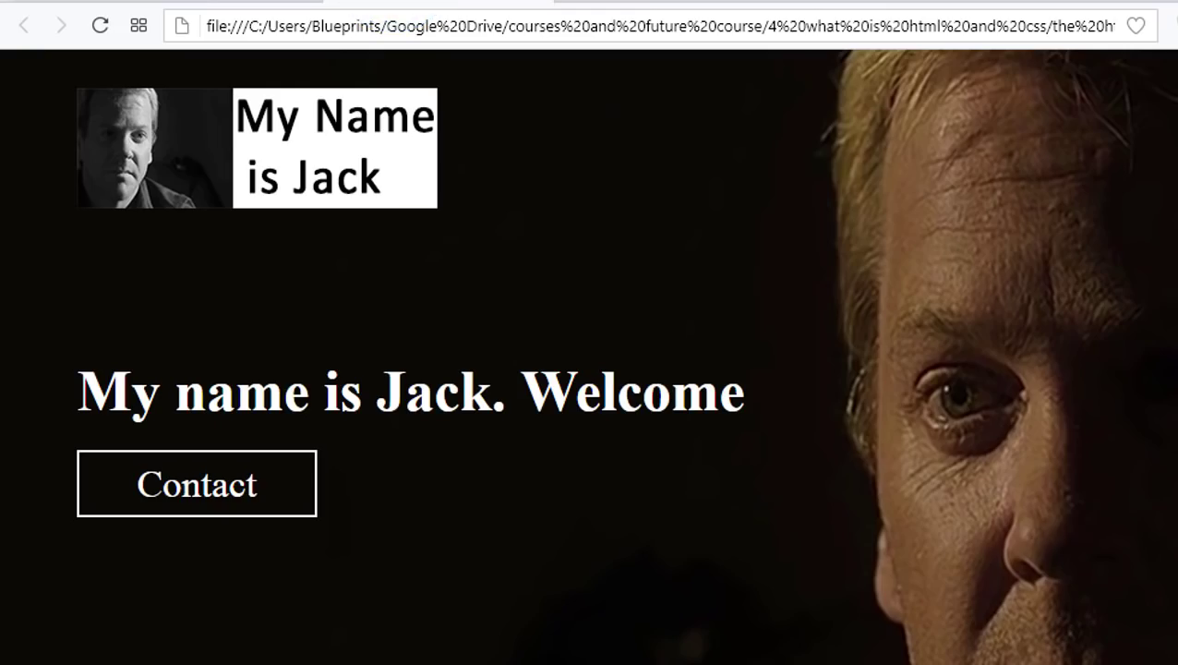
{"action": "key", "text": "alt+Tab"}
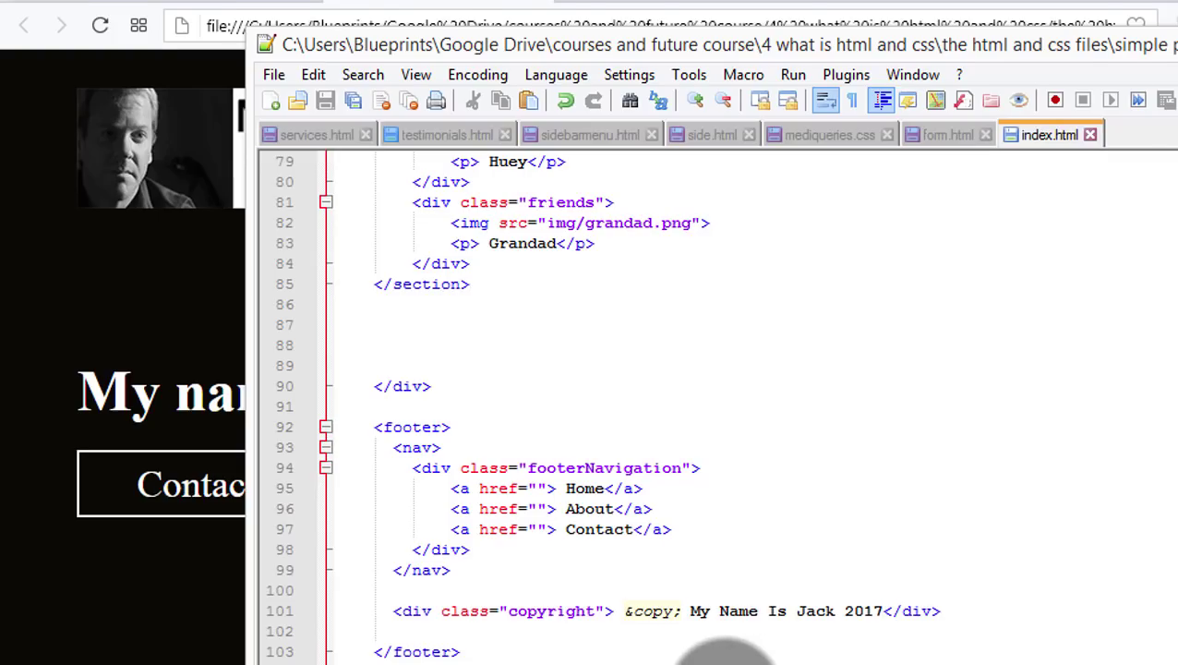
{"action": "right_click", "coordinate": [729, 462]}
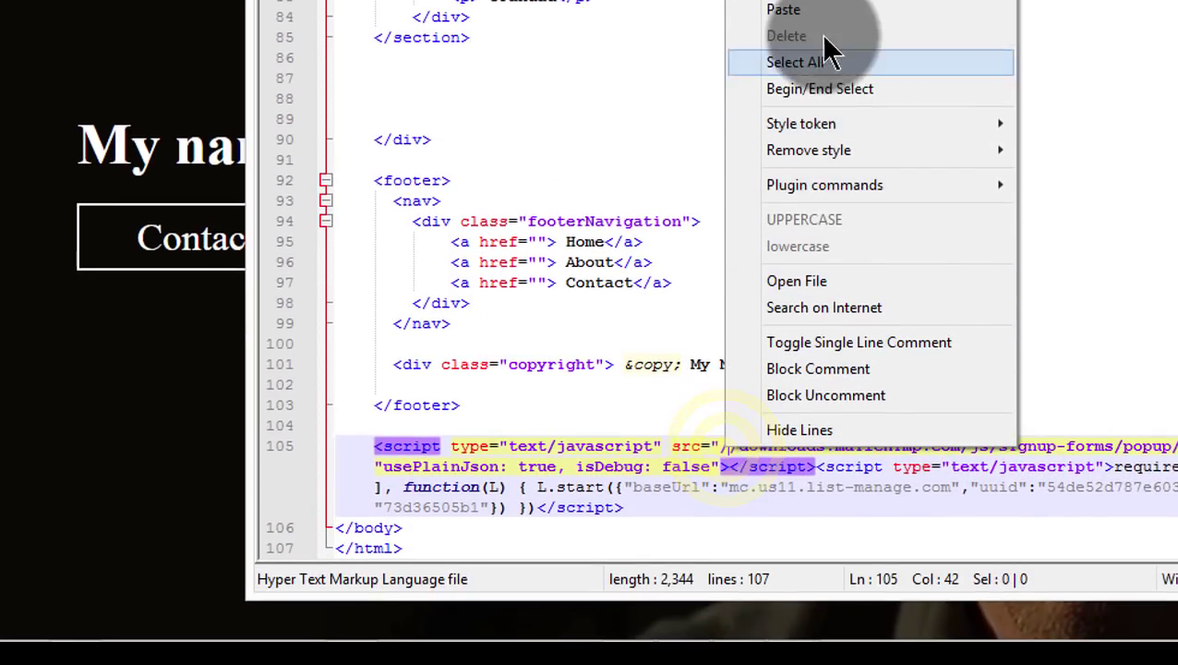
{"action": "left_click", "coordinate": [820, 11]}
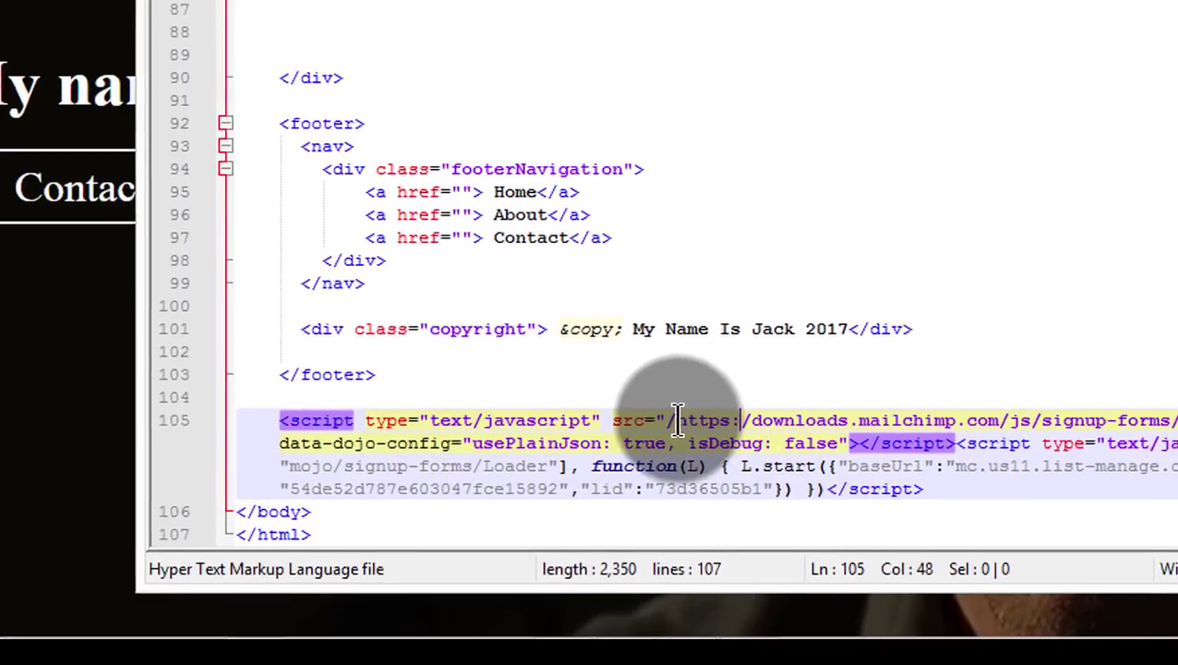
{"action": "left_click", "coordinate": [677, 420]}
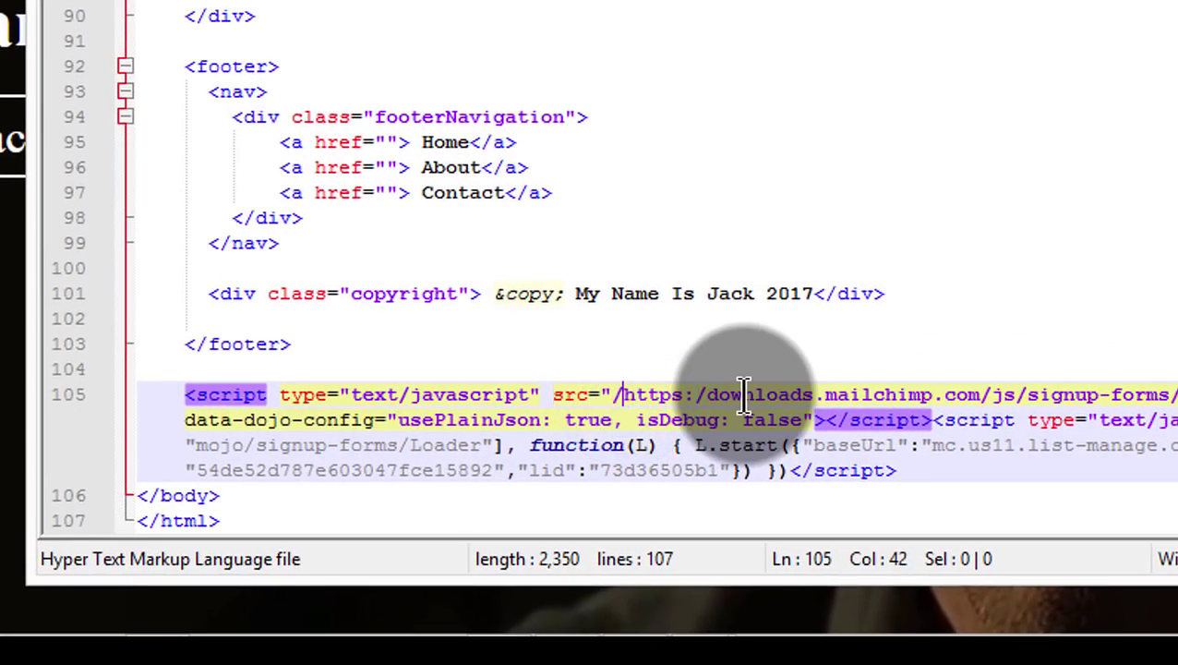
{"action": "key", "text": "Delete"}
{"action": "key", "text": "Delete"}
{"action": "key", "text": "Delete"}
{"action": "key", "text": "Delete"}
{"action": "key", "text": "Delete"}
{"action": "key", "text": "Delete"}
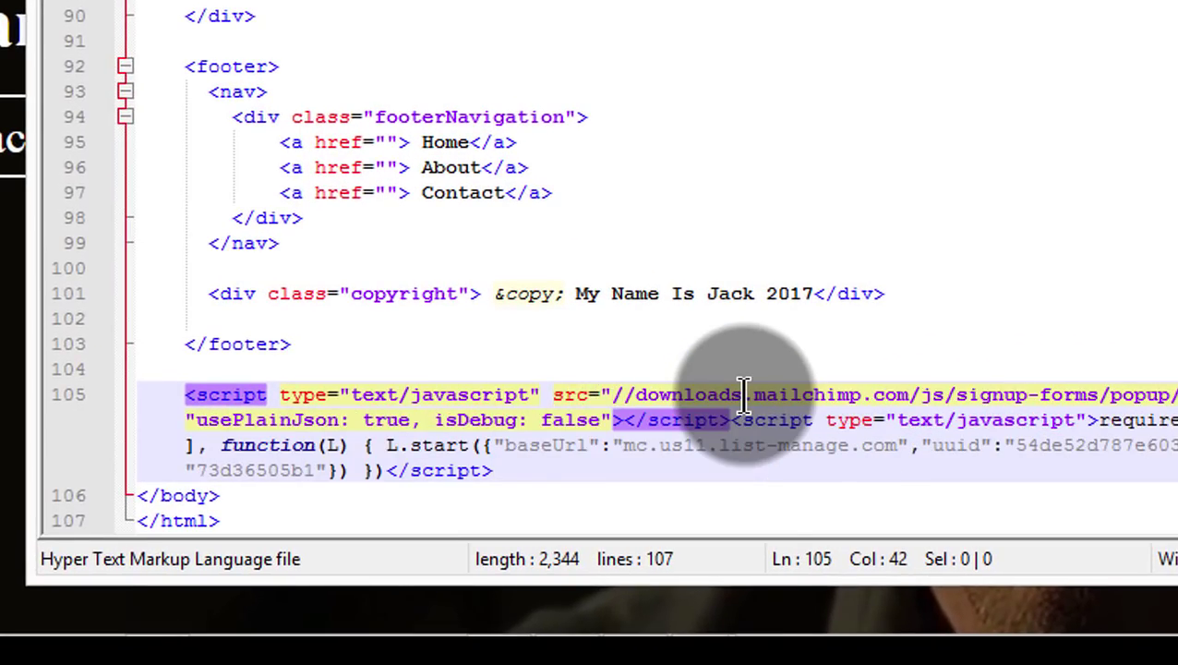
- Insert "https:" in front of the double slash in the embed script's src address and switch back to the browser
{"action": "key", "text": "ctrl+v"}
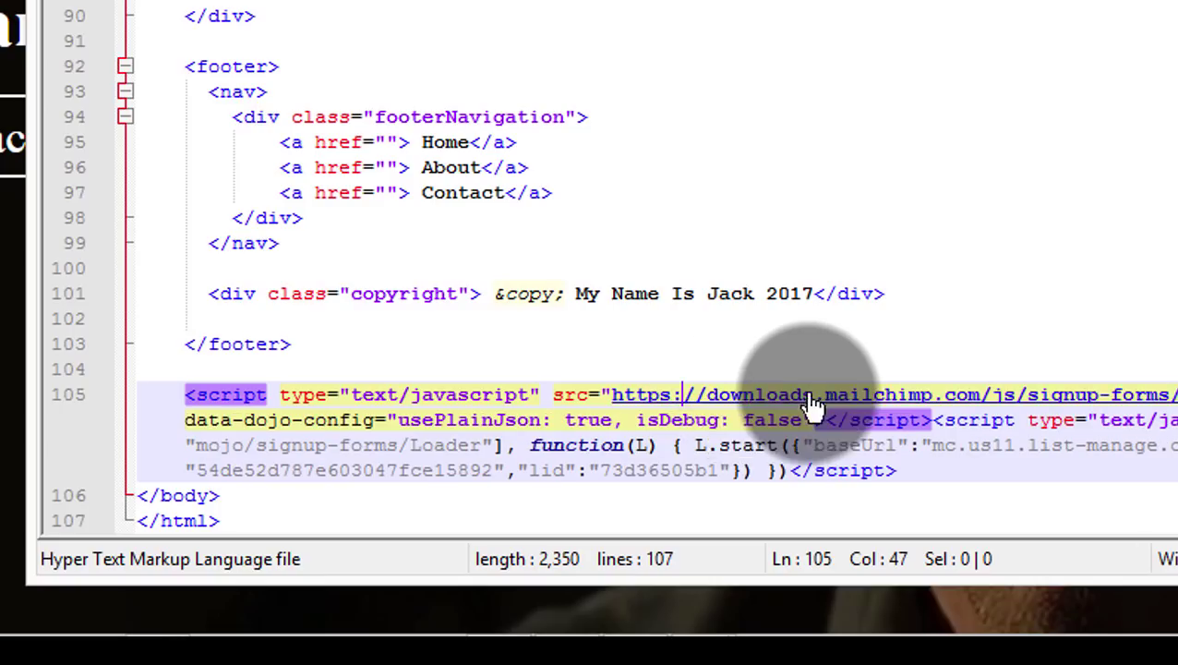
{"action": "key", "text": "alt+Tab"}
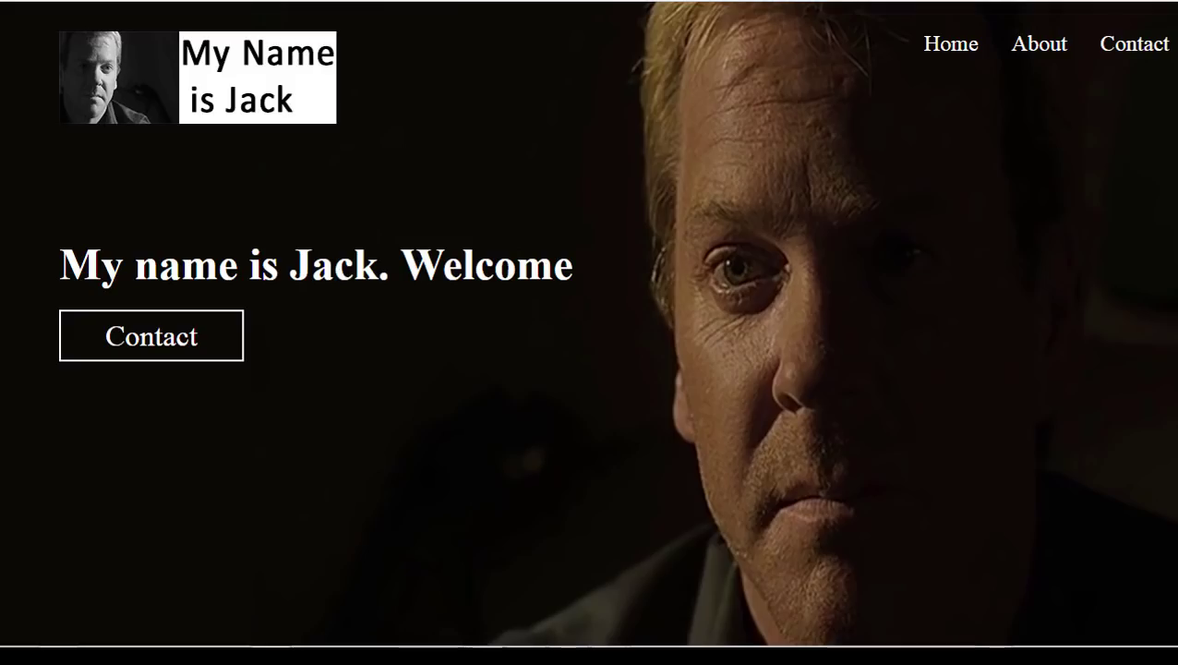
- Open localhost in a new browser tab
{"action": "key", "text": "ctrl+t"}
{"action": "left_click", "coordinate": [427, 13]}
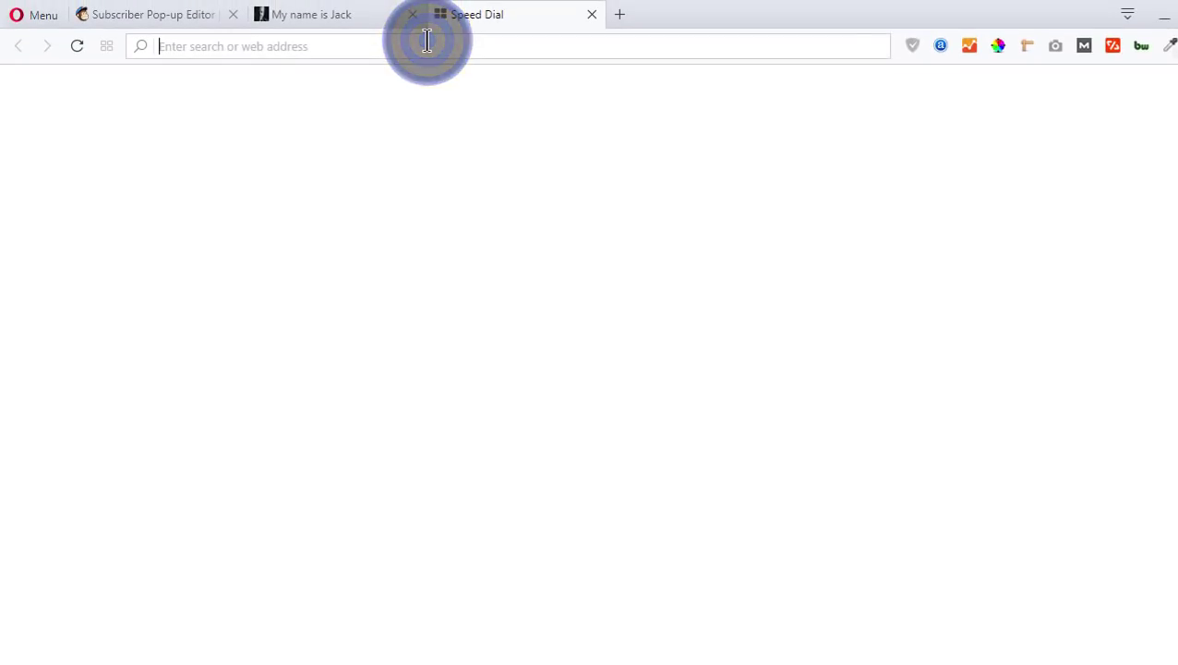
{"action": "type", "text": "localhost"}
{"action": "key", "text": "Return"}
{"action": "left_click", "coordinate": [244, 46]}
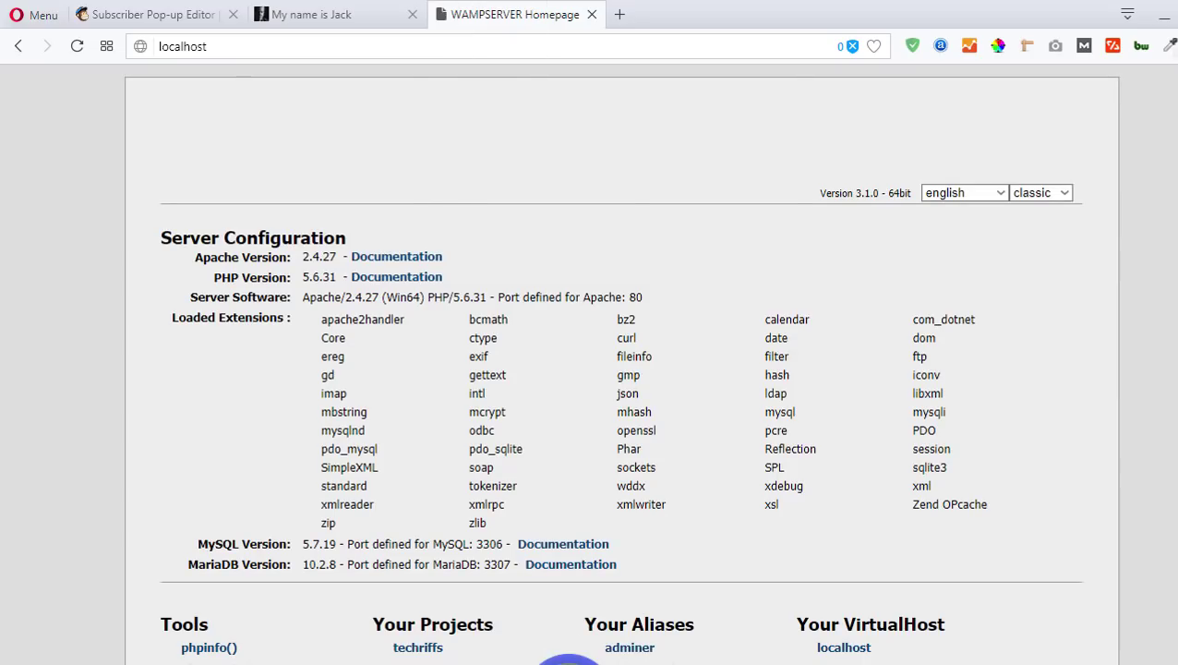
- Copy the "simple project - My name is Jack" folder from "the html and css files" in File Explorer
{"action": "left_click", "coordinate": [568, 661]}
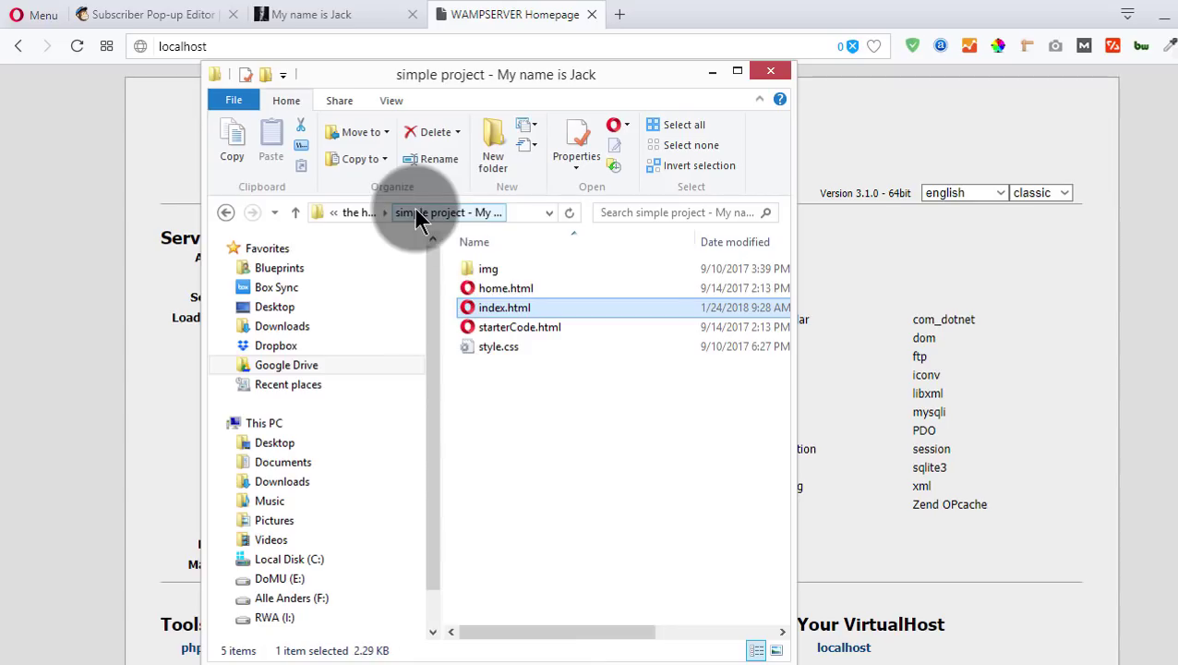
{"action": "left_click", "coordinate": [359, 214]}
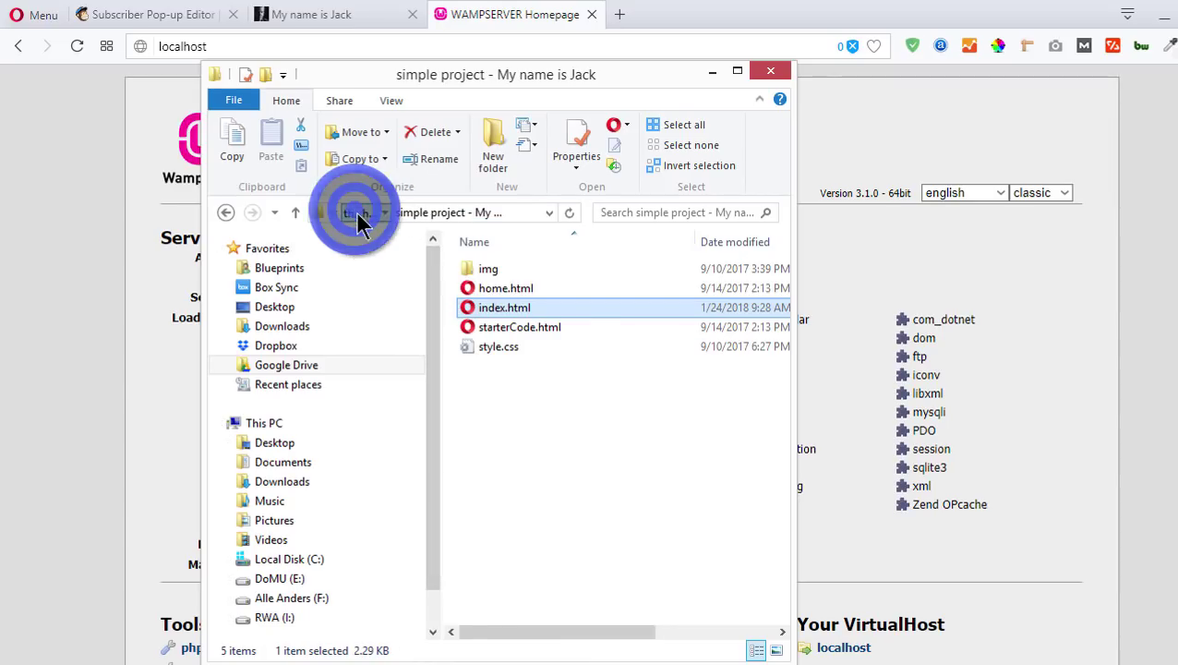
{"action": "right_click", "coordinate": [531, 272]}
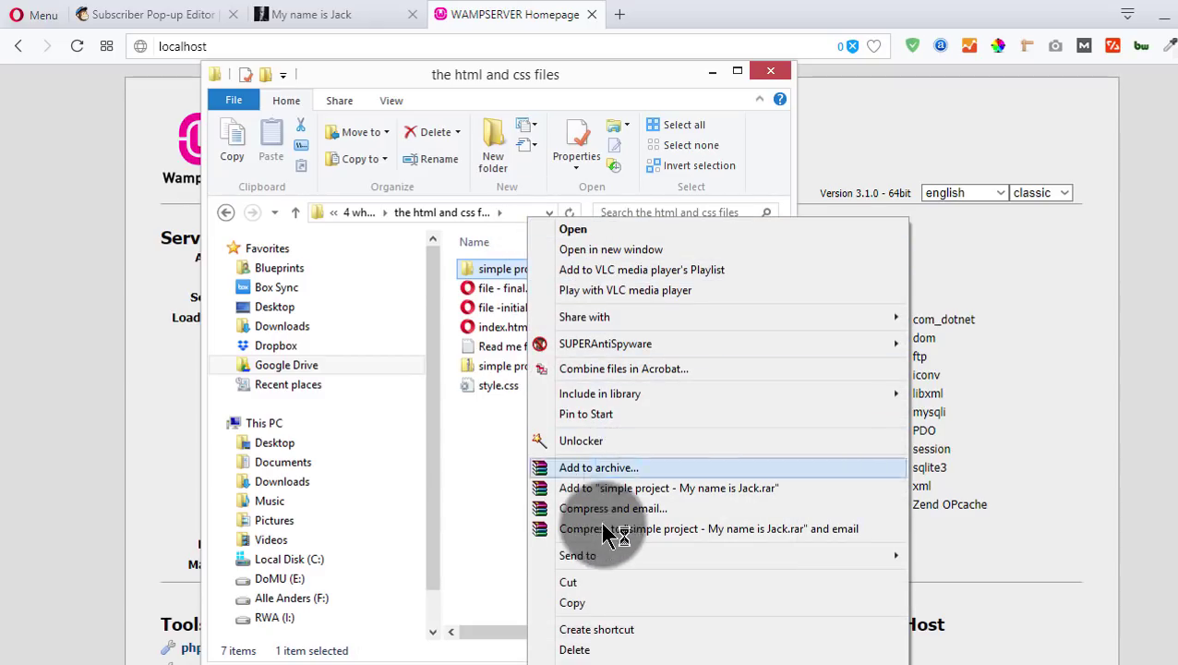
{"action": "left_click", "coordinate": [581, 602]}
{"action": "left_click", "coordinate": [770, 71]}
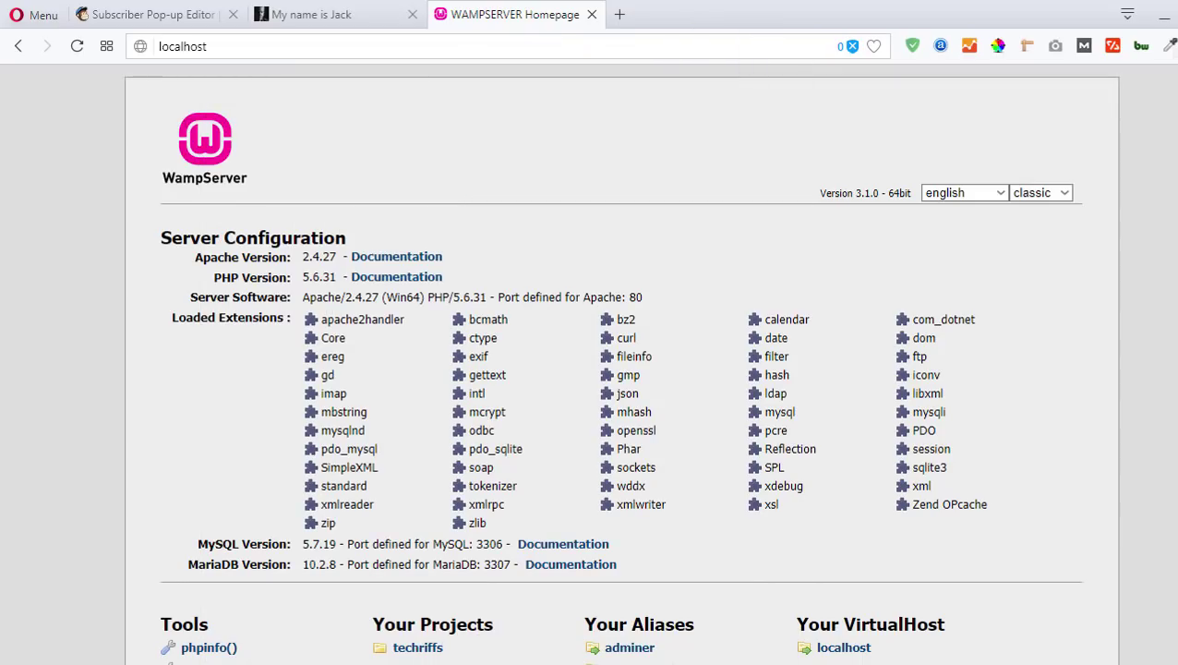
- Paste the copied project folder into the www folder of wamp64 on Local Disk (C:)
{"action": "left_click", "coordinate": [571, 657]}
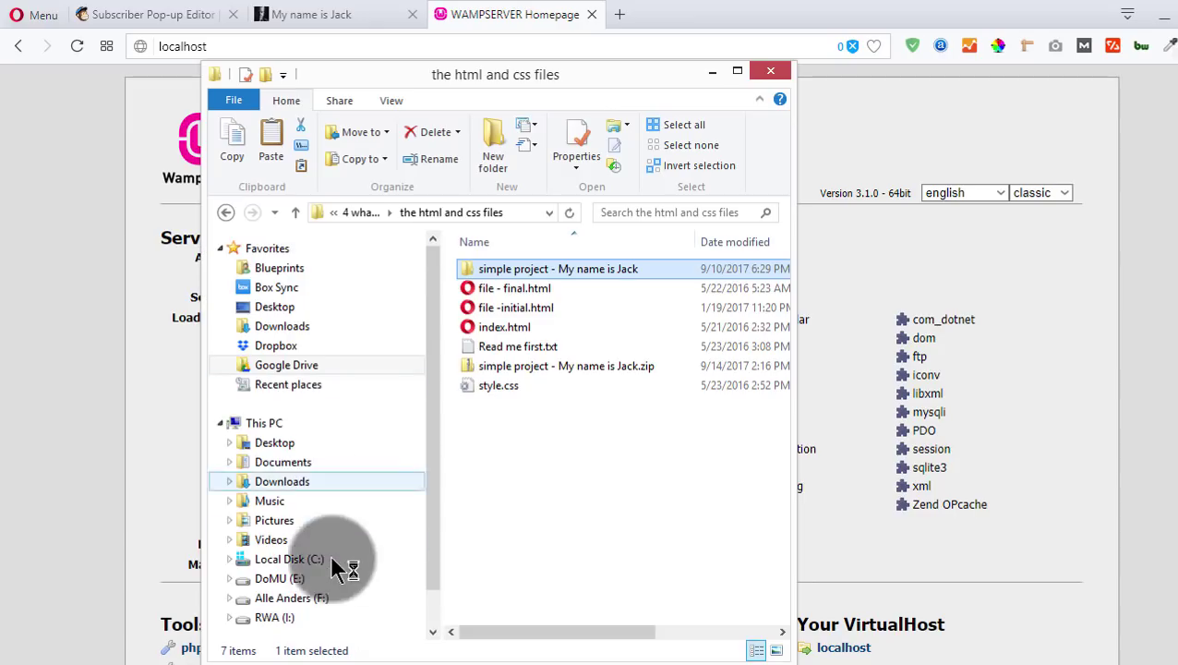
{"action": "left_click", "coordinate": [442, 413]}
{"action": "left_click_drag", "start_coordinate": [442, 412], "coordinate": [447, 560]}
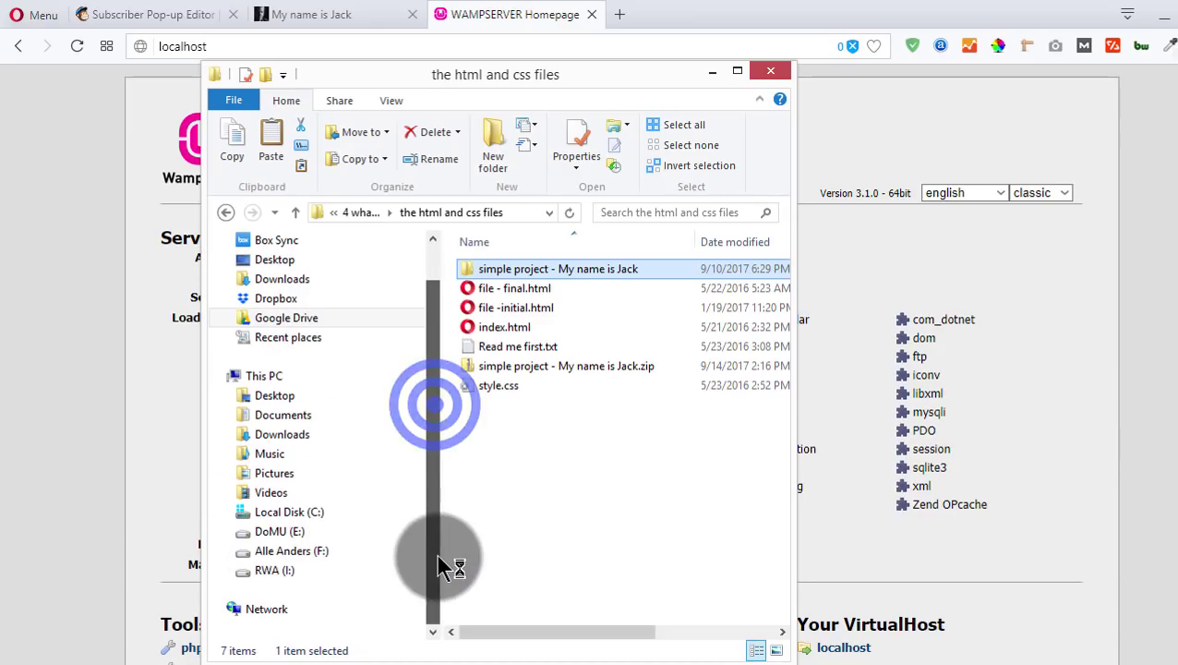
{"action": "left_click", "coordinate": [229, 514]}
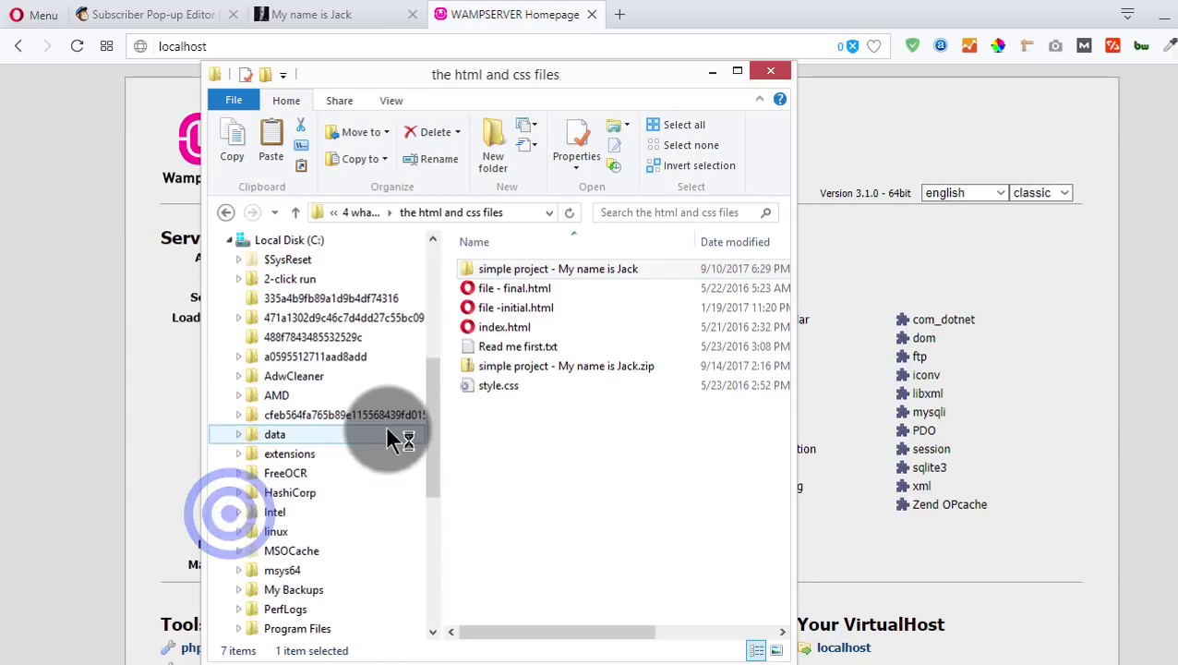
{"action": "left_click_drag", "start_coordinate": [434, 384], "coordinate": [446, 591]}
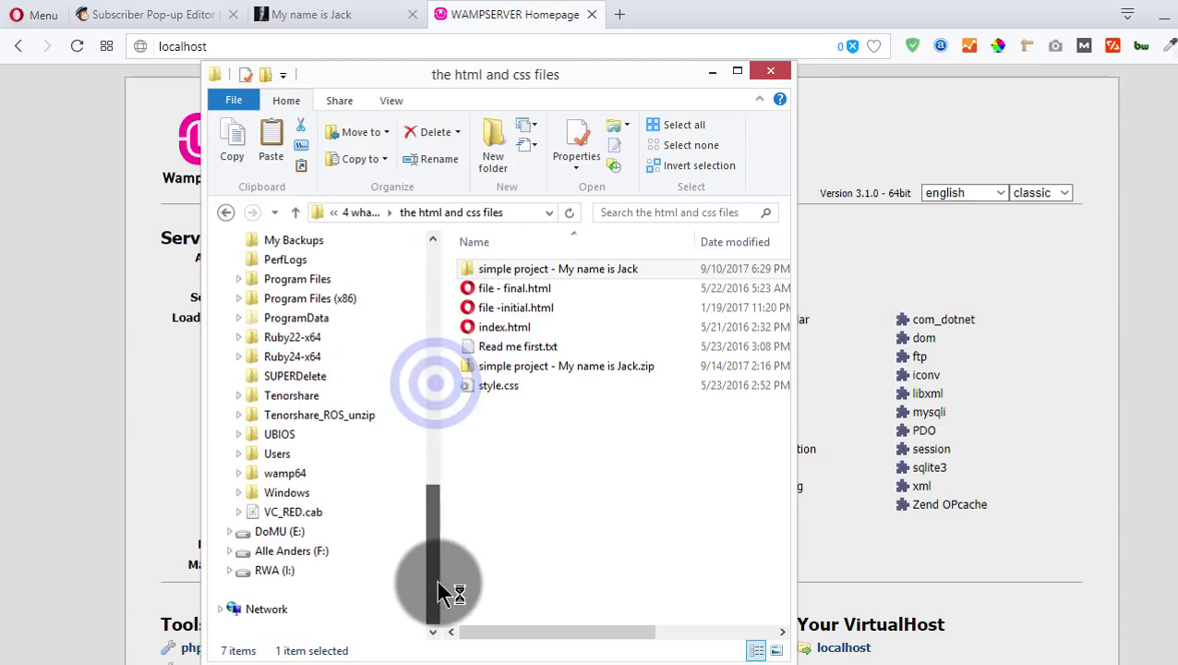
{"action": "left_click", "coordinate": [277, 473]}
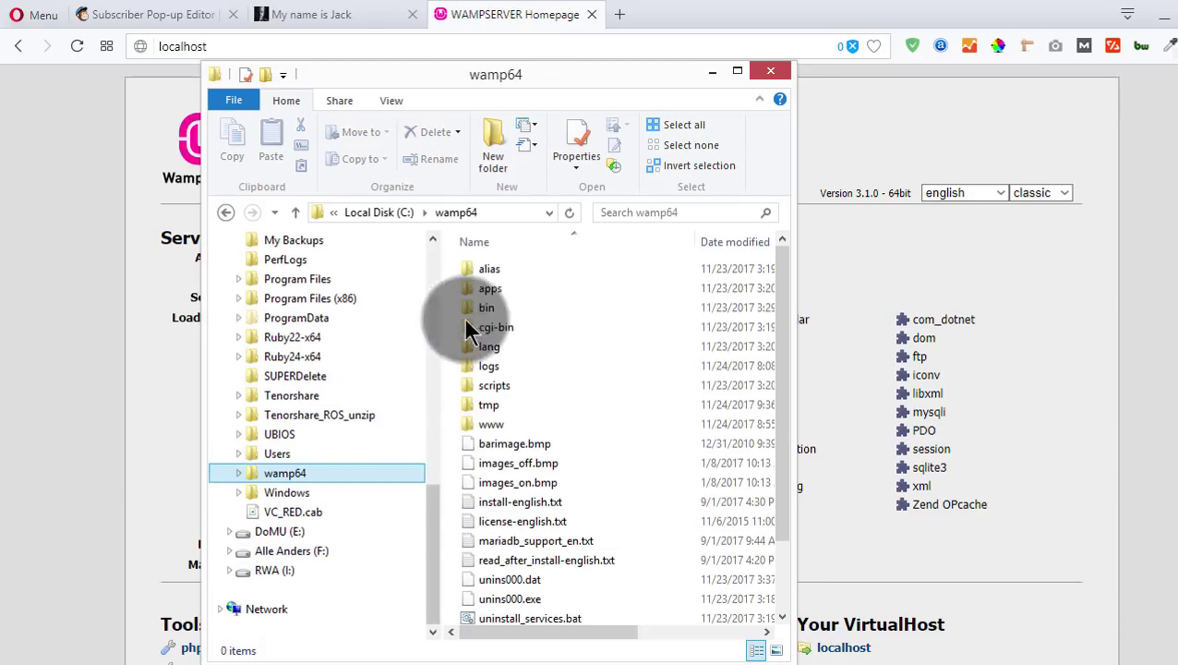
{"action": "left_click", "coordinate": [486, 423]}
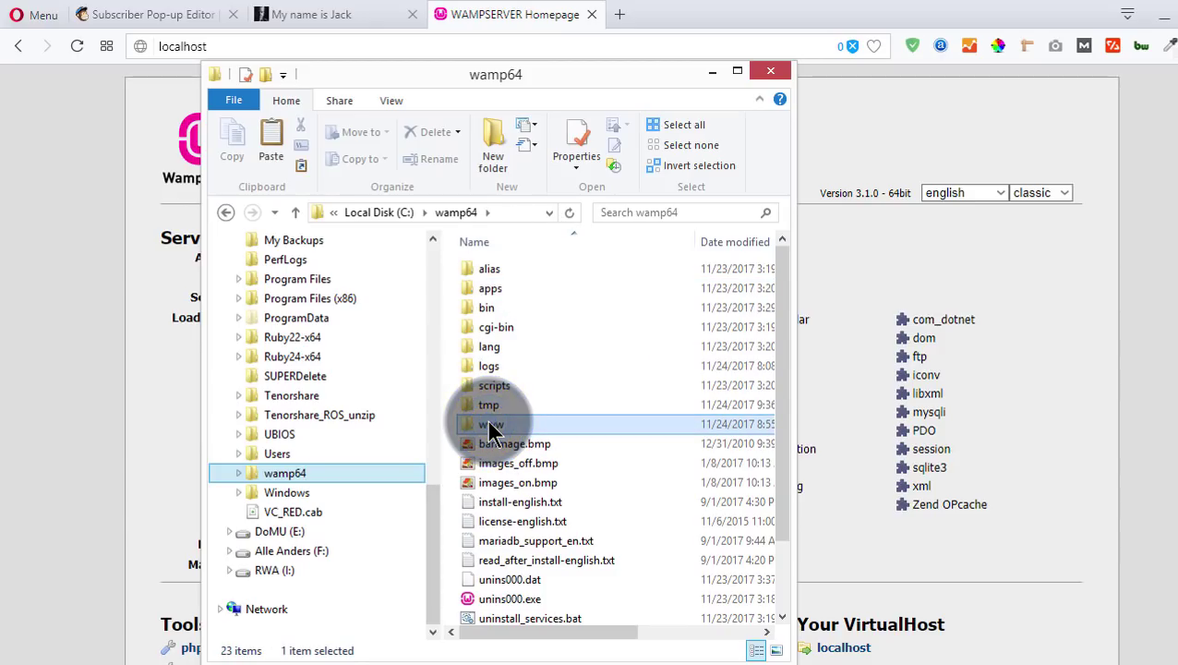
{"action": "double_click", "coordinate": [489, 428]}
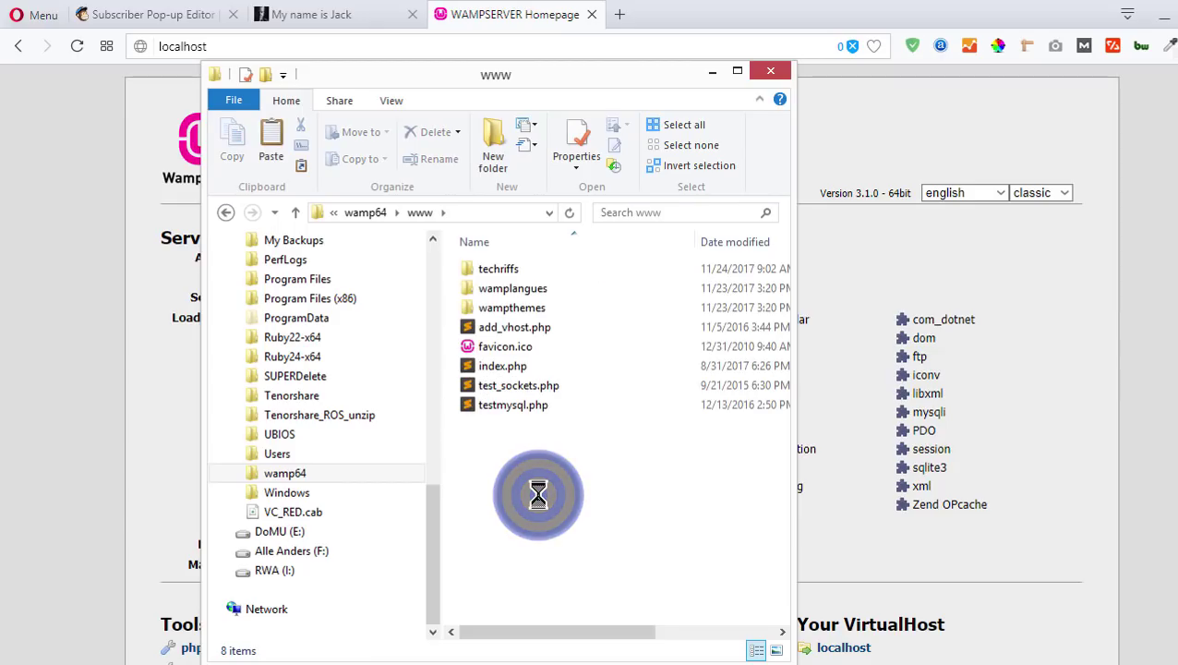
{"action": "key", "text": "ctrl+v"}
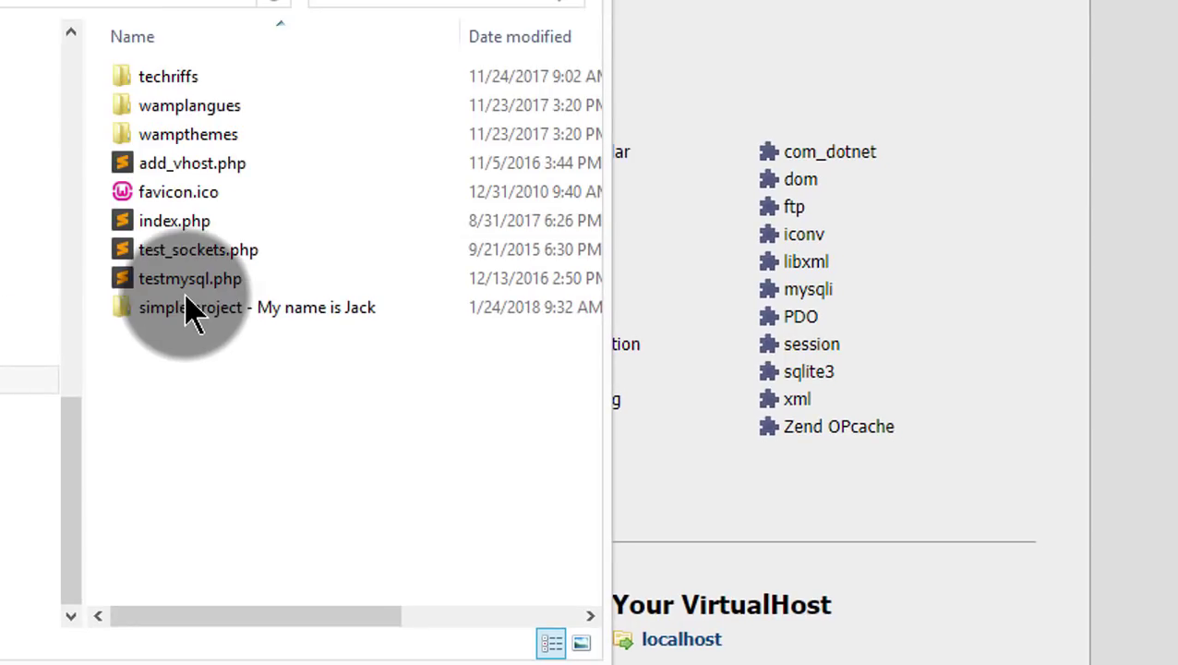
- Rename the pasted "simple project - My name is Jack" folder to 1
{"action": "left_click", "coordinate": [196, 325]}
{"action": "left_click", "coordinate": [199, 316]}
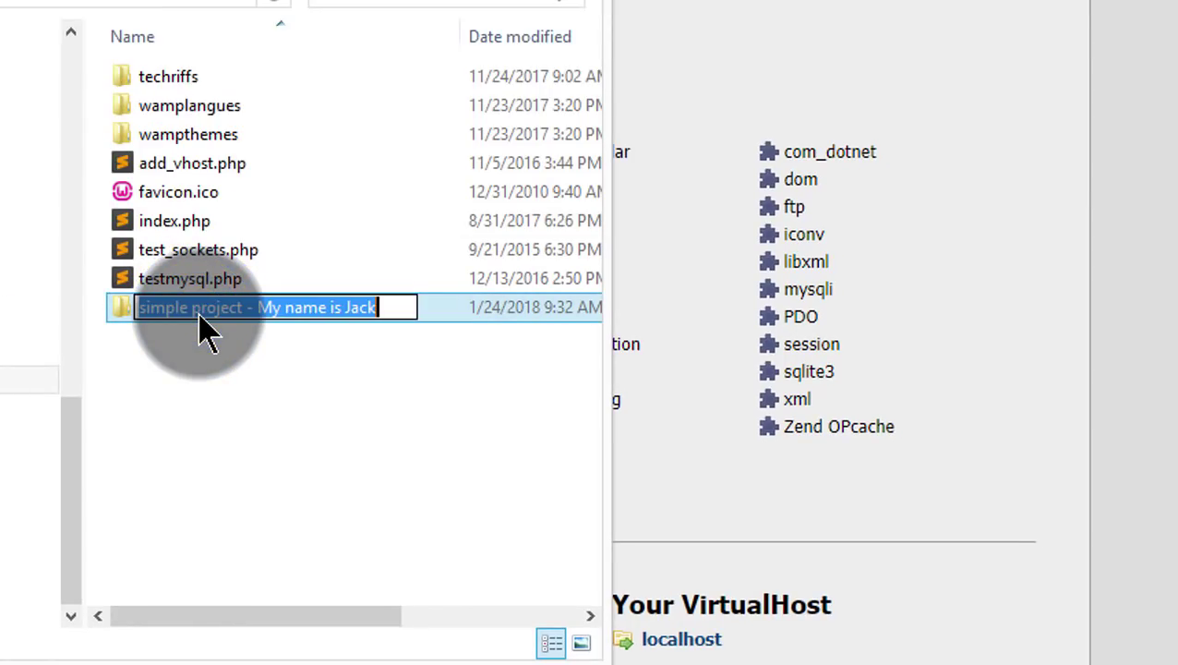
{"action": "type", "text": "1"}
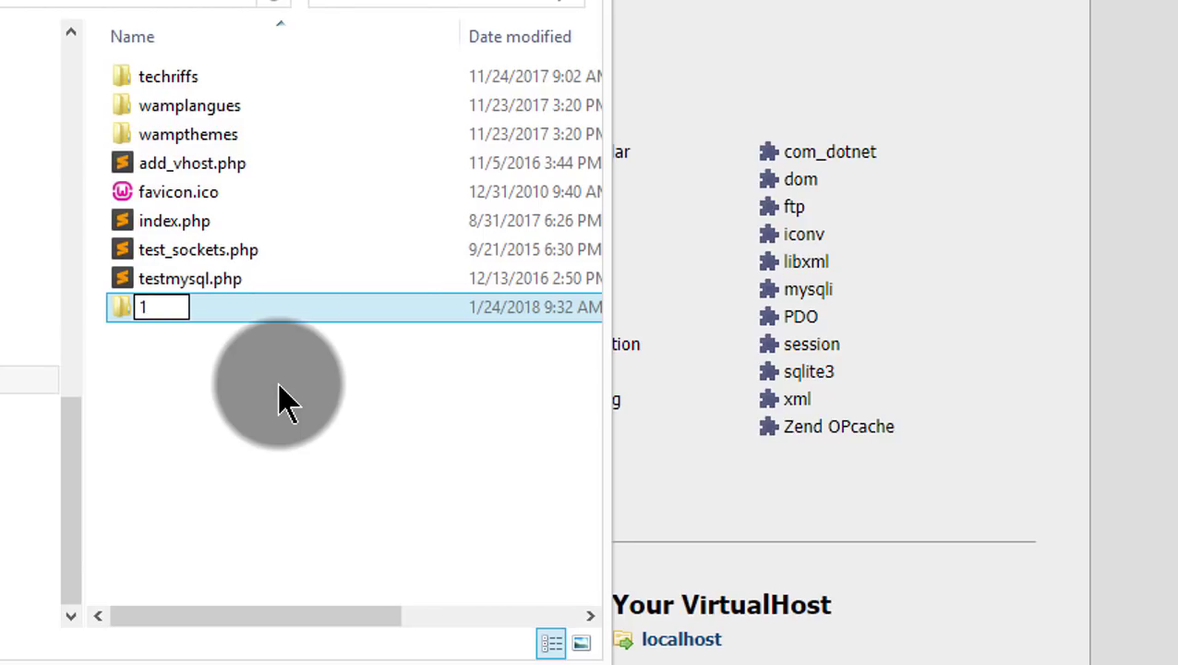
{"action": "left_click", "coordinate": [207, 408]}
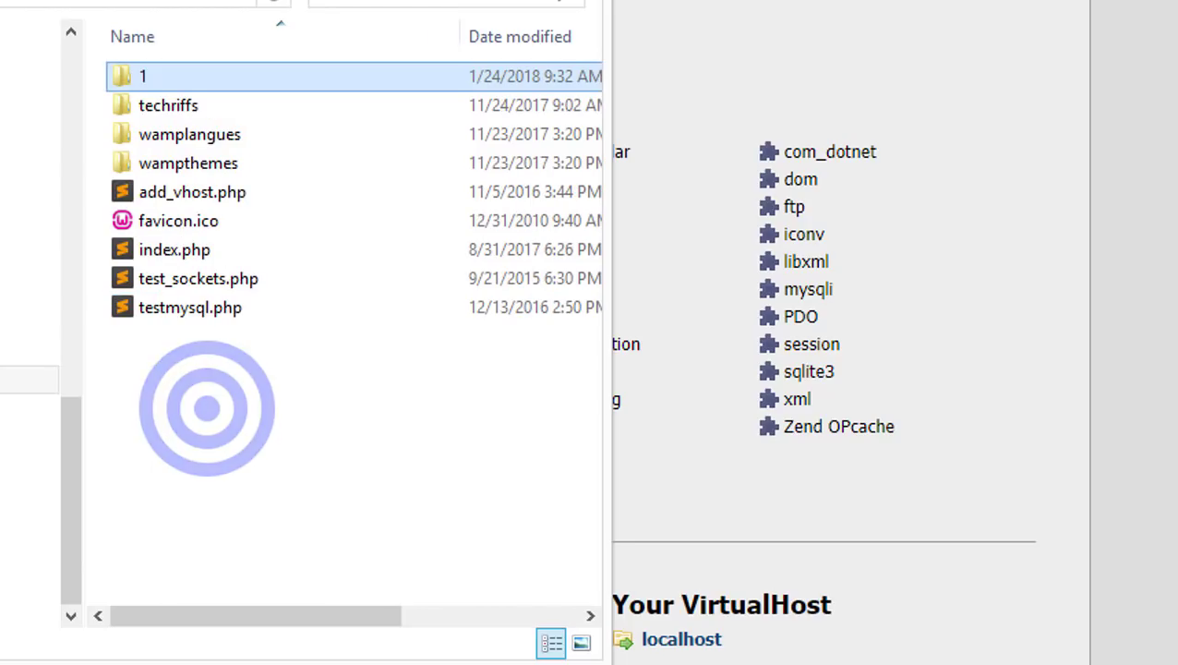
- Switch to the browser and open localhost/1
{"action": "key", "text": "alt+Tab"}
{"action": "left_click", "coordinate": [289, 47]}
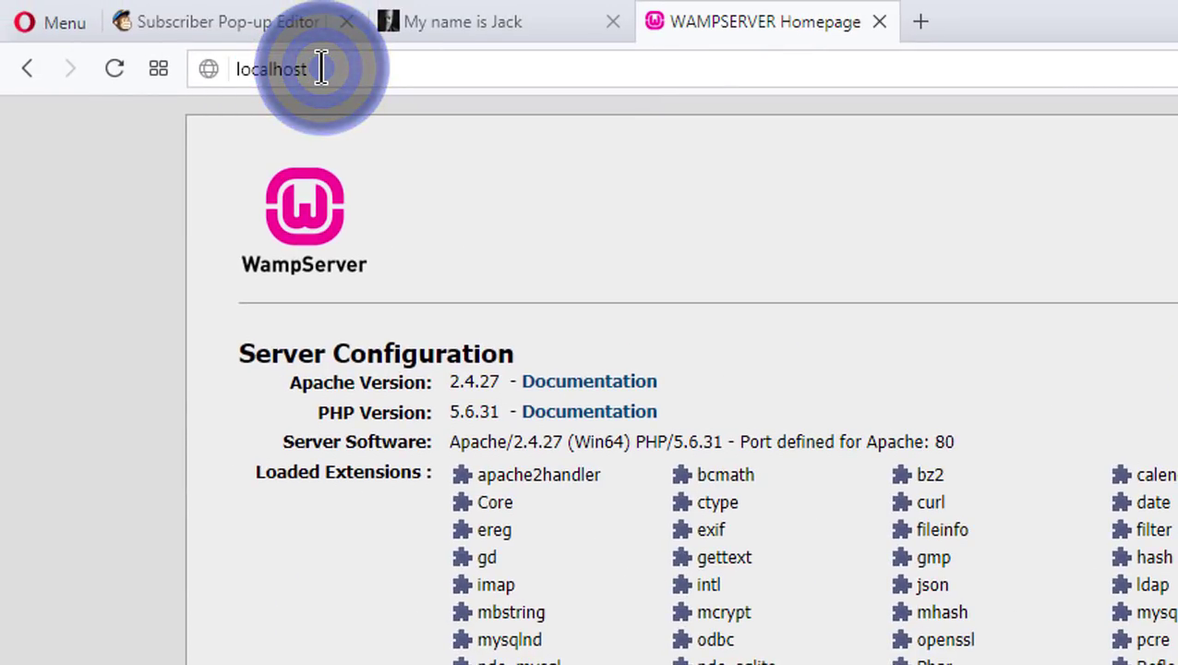
{"action": "type", "text": "/1"}
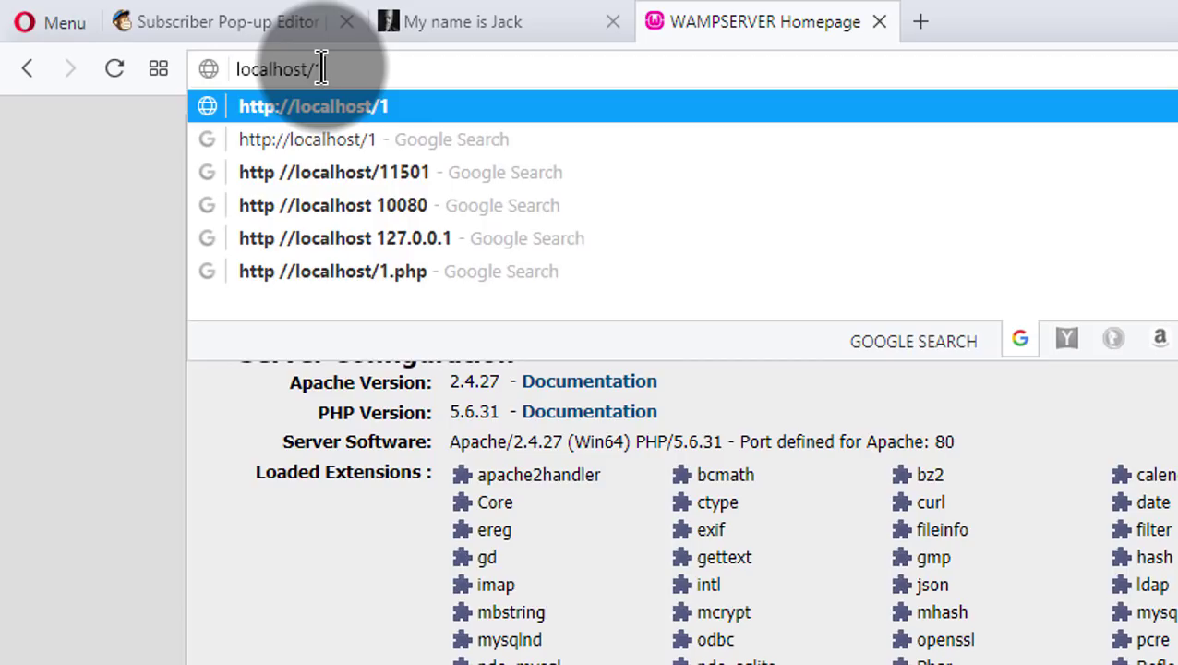
{"action": "key", "text": "Return"}
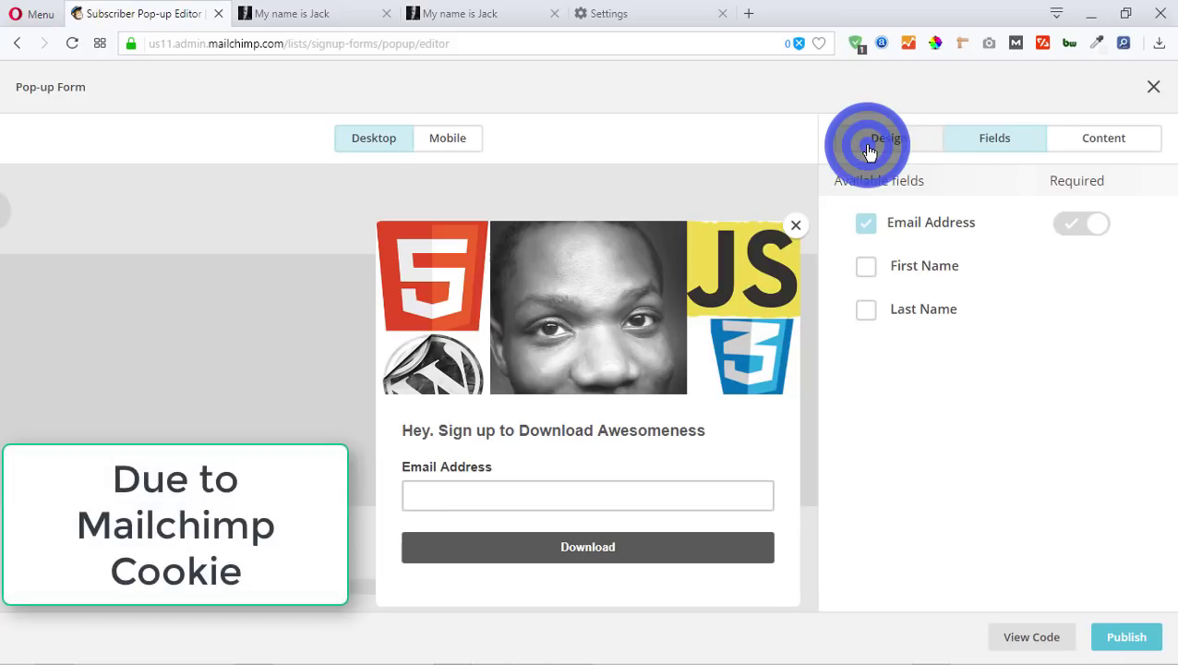
- Examine the pop-up form's design settings, including its display timing
{"action": "left_click", "coordinate": [872, 143]}
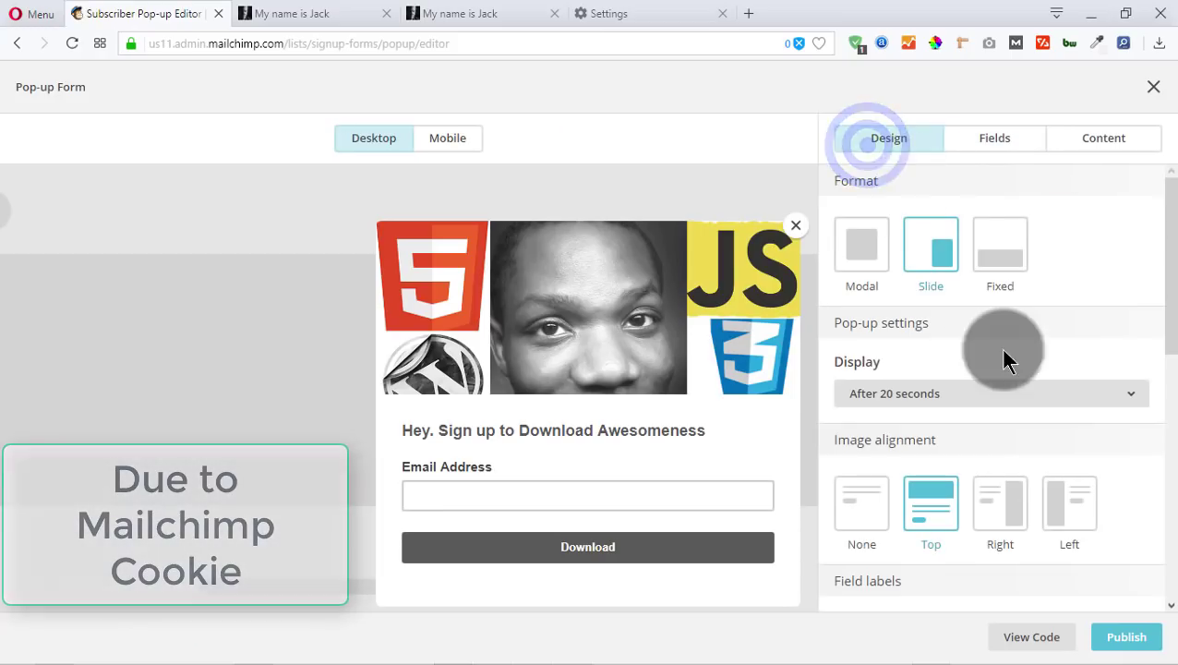
{"action": "scroll", "coordinate": [1011, 400], "scroll_direction": "down", "scroll_amount": 8}
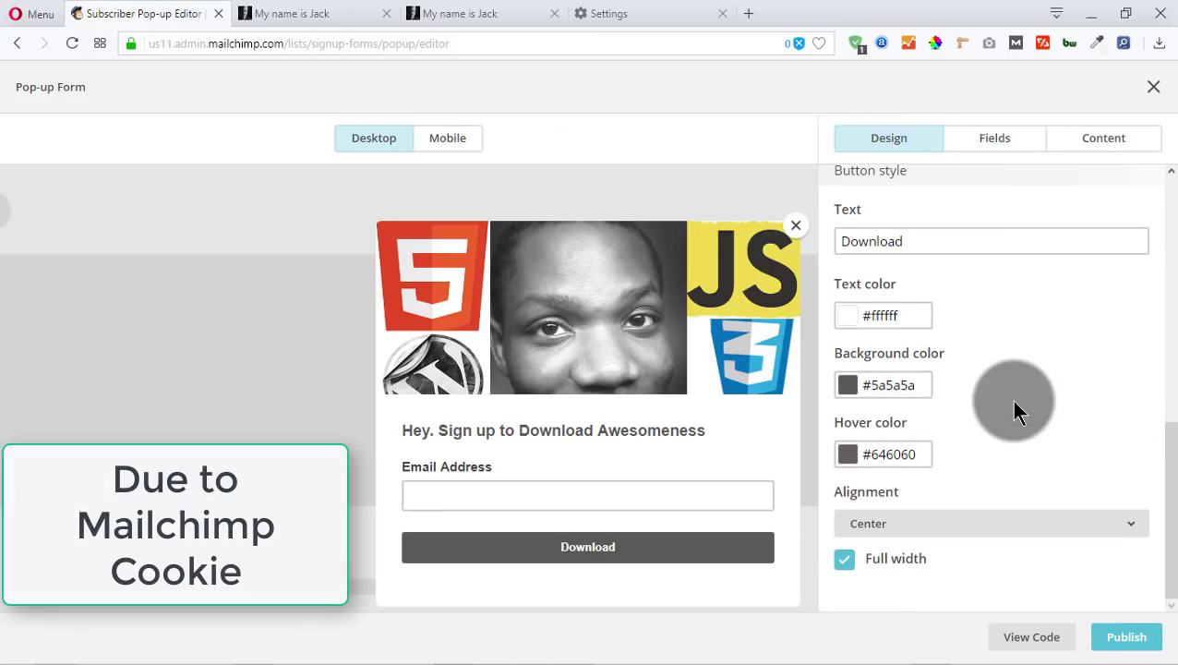
{"action": "scroll", "coordinate": [980, 457], "scroll_direction": "up", "scroll_amount": 8}
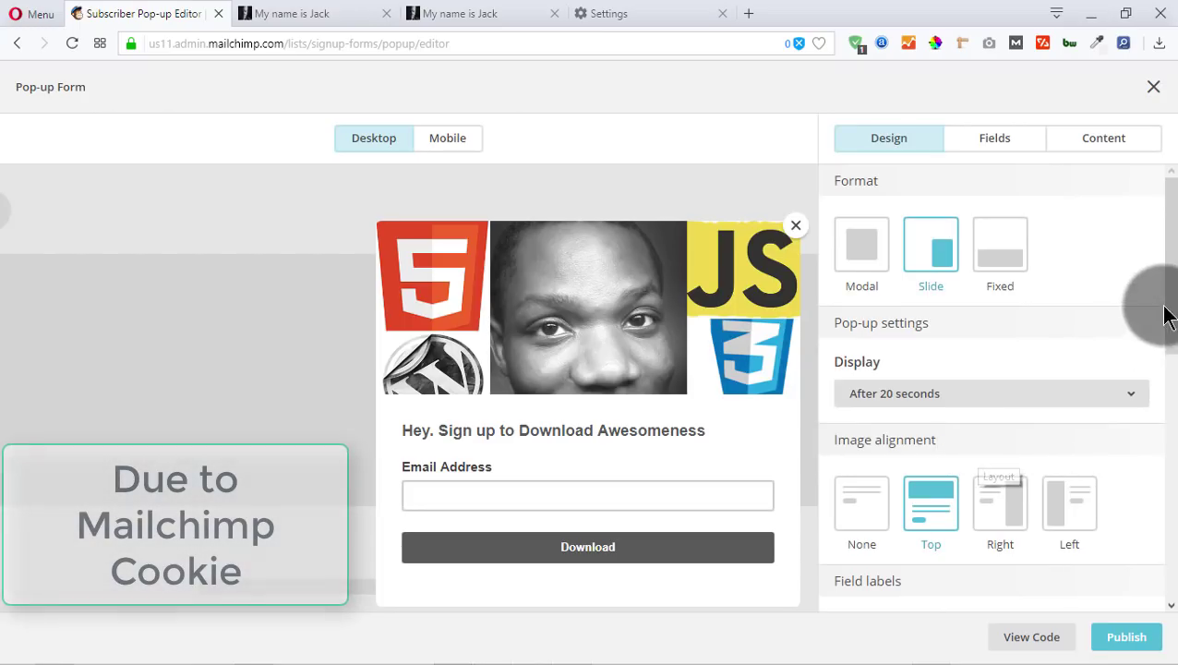
{"action": "left_click_drag", "start_coordinate": [1170, 248], "coordinate": [1133, 168]}
- Dismiss the sign-up pop-up on the localhost/1 page, close the duplicate site tab and reload the remaining page
{"action": "left_click", "coordinate": [478, 28]}
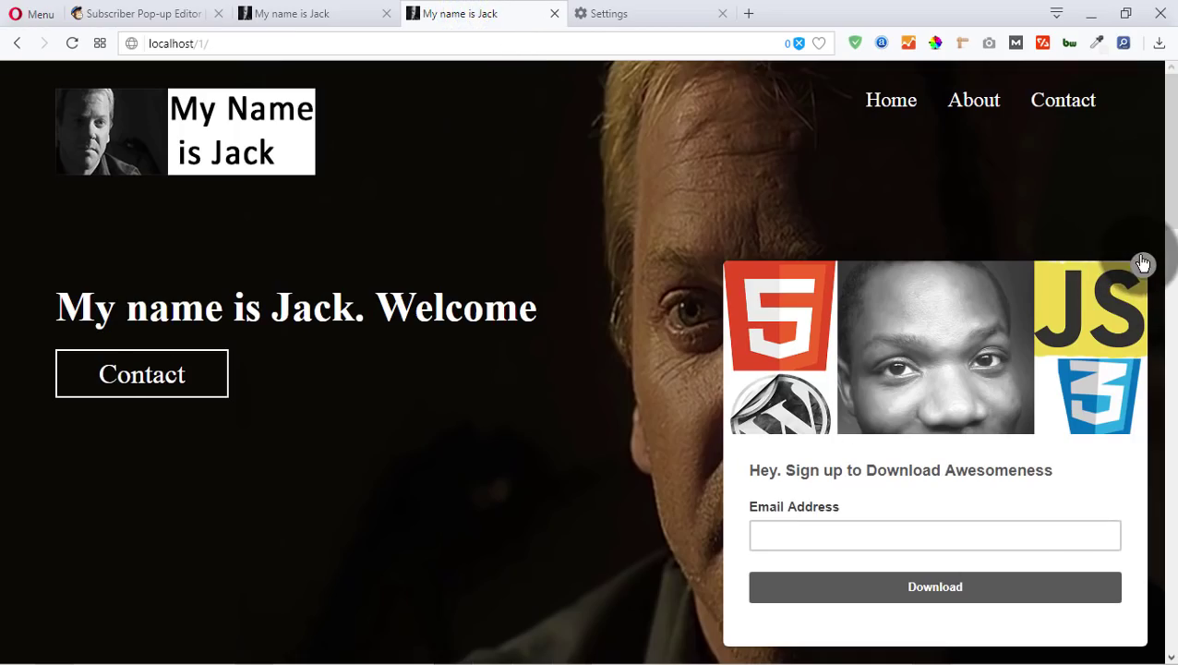
{"action": "left_click", "coordinate": [1141, 264]}
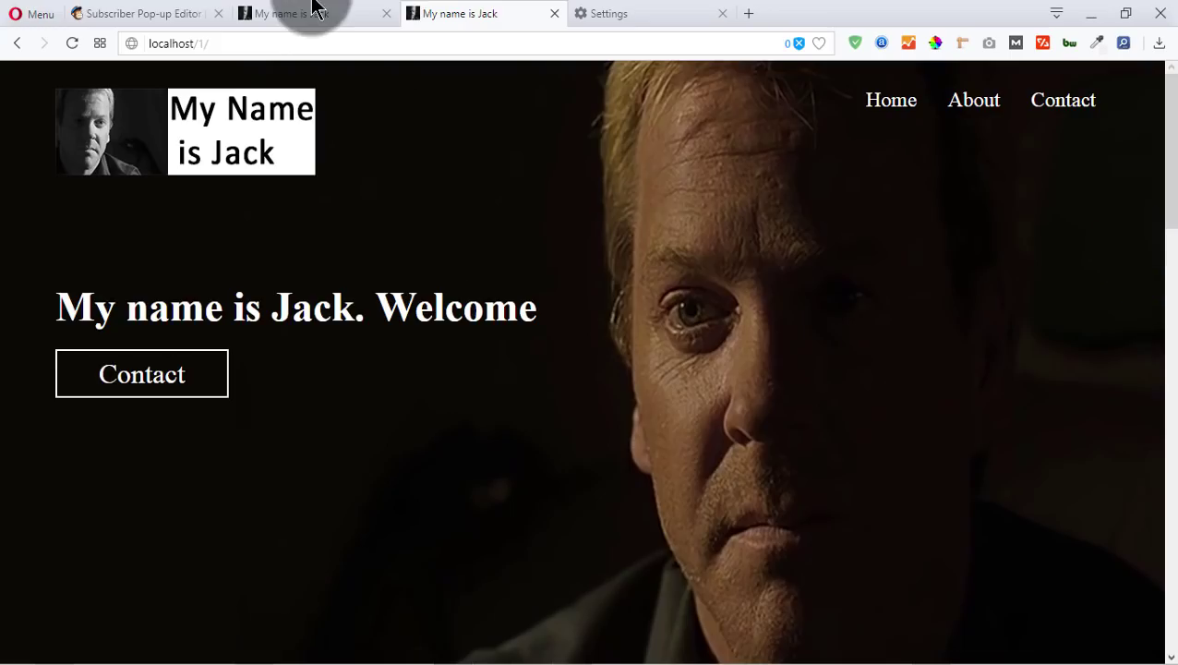
{"action": "left_click", "coordinate": [387, 13]}
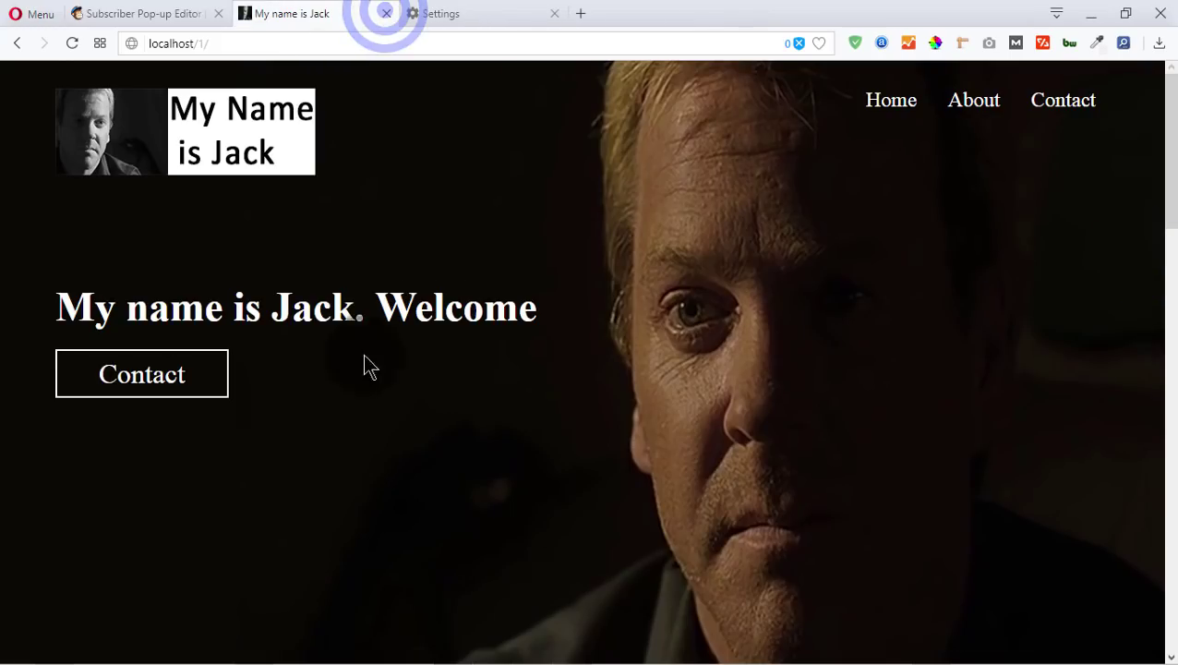
{"action": "left_click", "coordinate": [72, 42]}
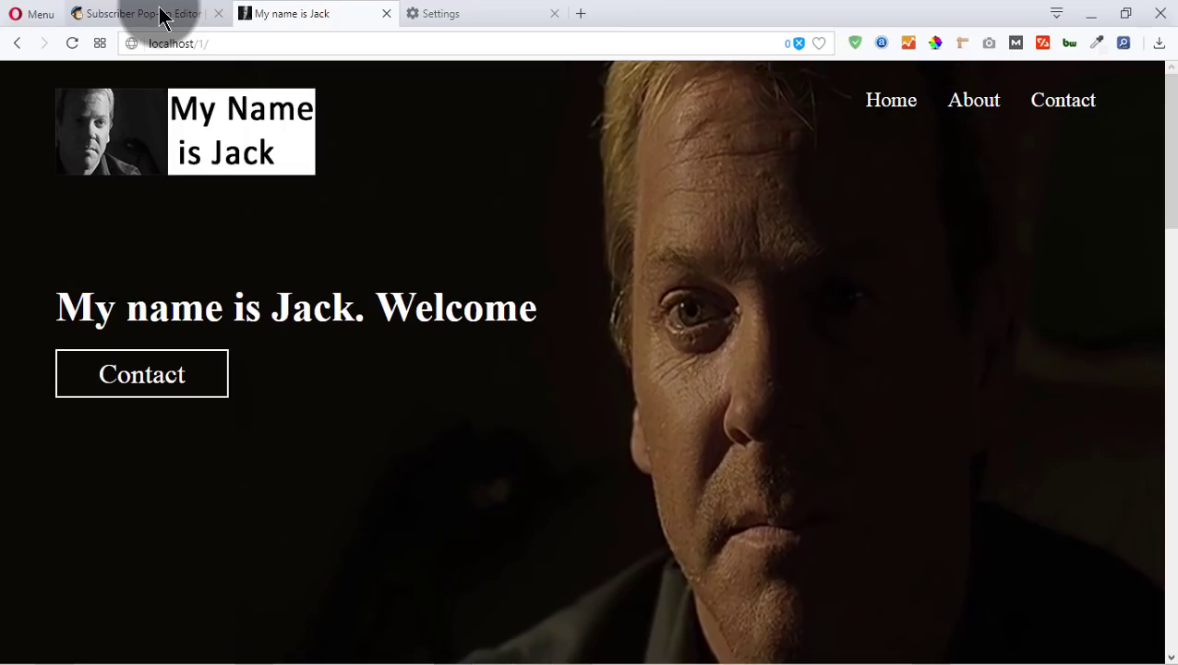
- Return to the Mailchimp pop-up editor and change the form's format to Modal
{"action": "left_click", "coordinate": [173, 11]}
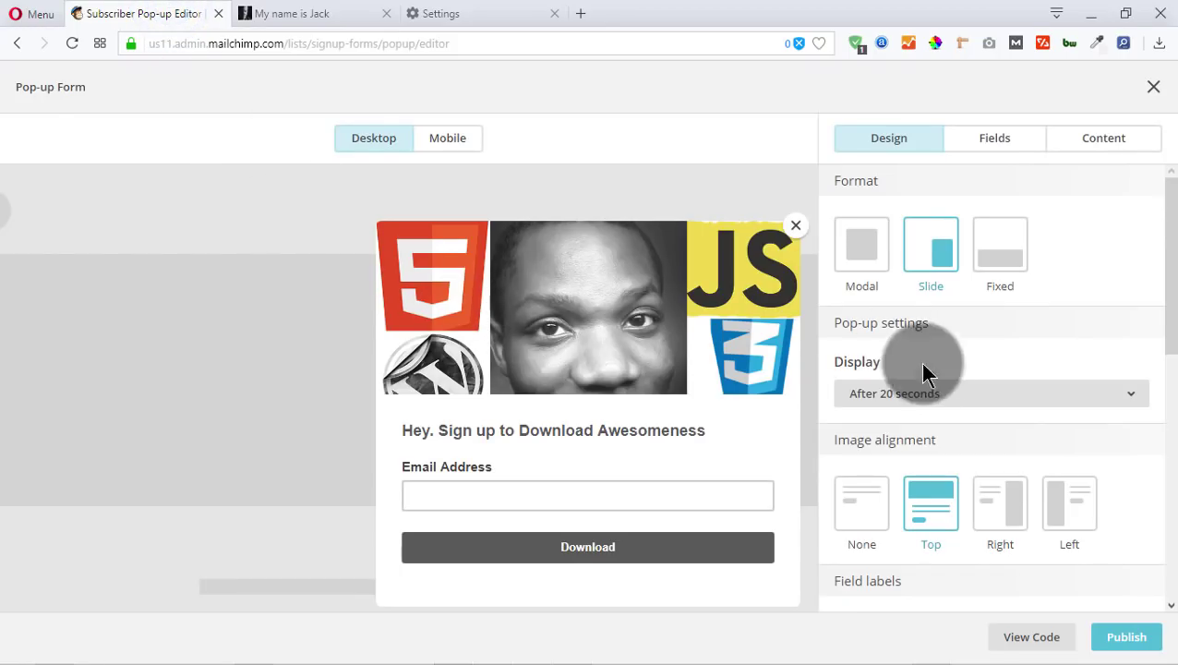
{"action": "left_click", "coordinate": [909, 395]}
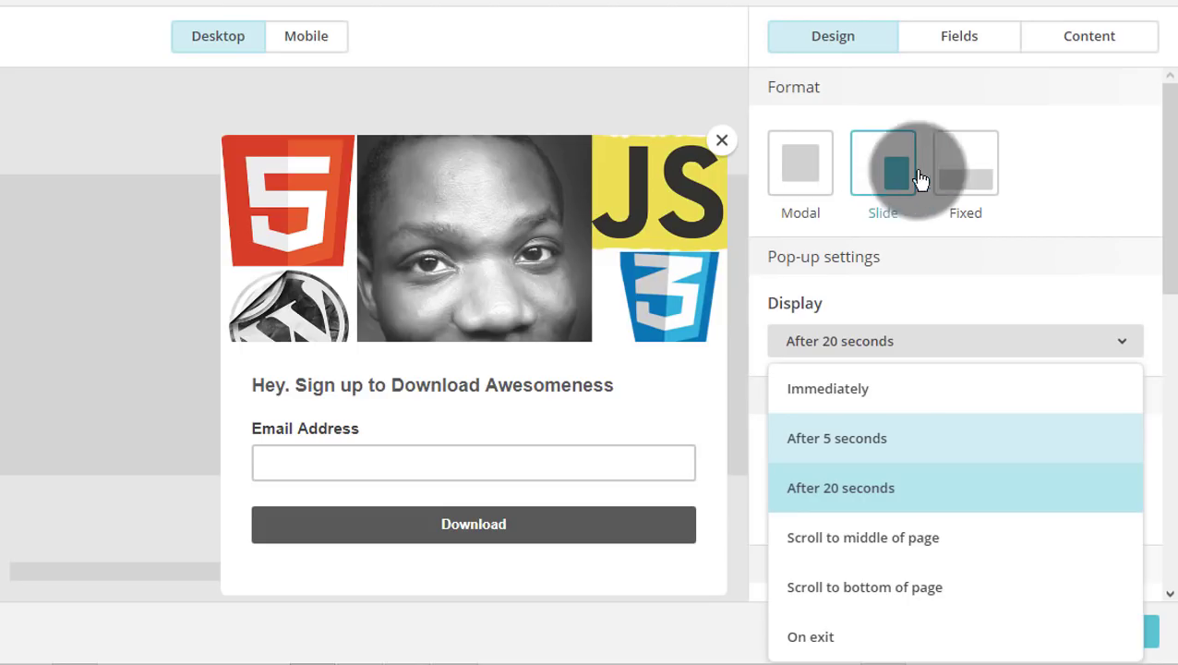
{"action": "left_click", "coordinate": [799, 173]}
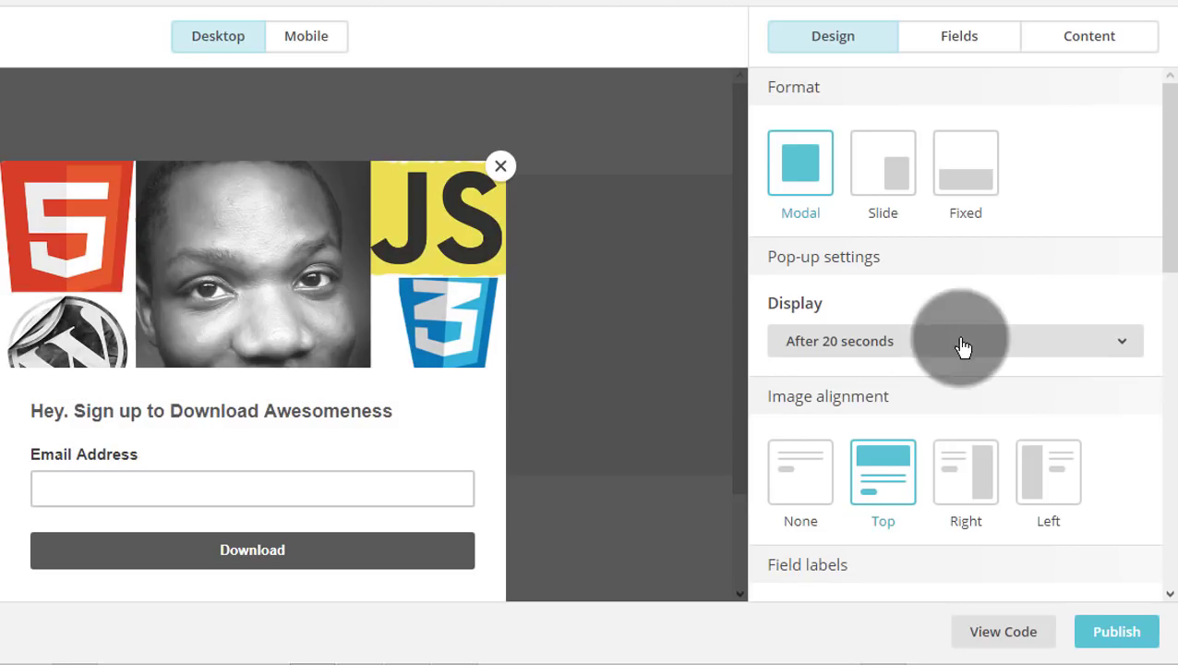
- Set the modal pop-up's overlay opacity to 30%
{"action": "left_click_drag", "start_coordinate": [1164, 165], "coordinate": [1164, 172]}
{"action": "left_click_drag", "start_coordinate": [1156, 362], "coordinate": [1145, 563]}
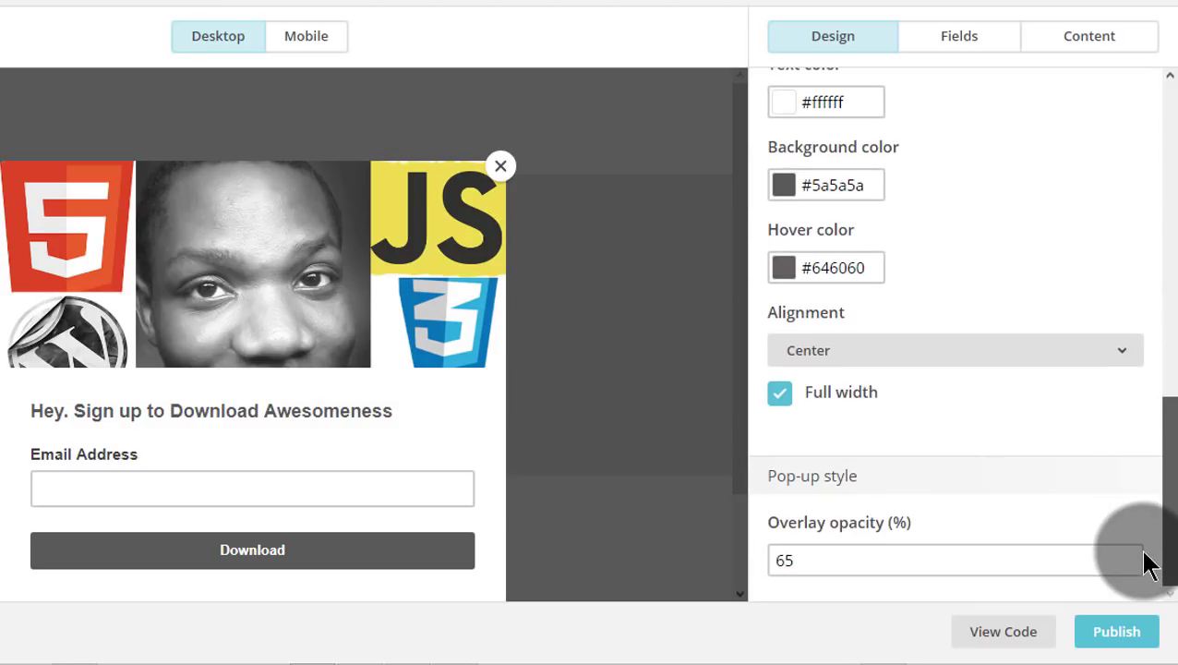
{"action": "double_click", "coordinate": [805, 561]}
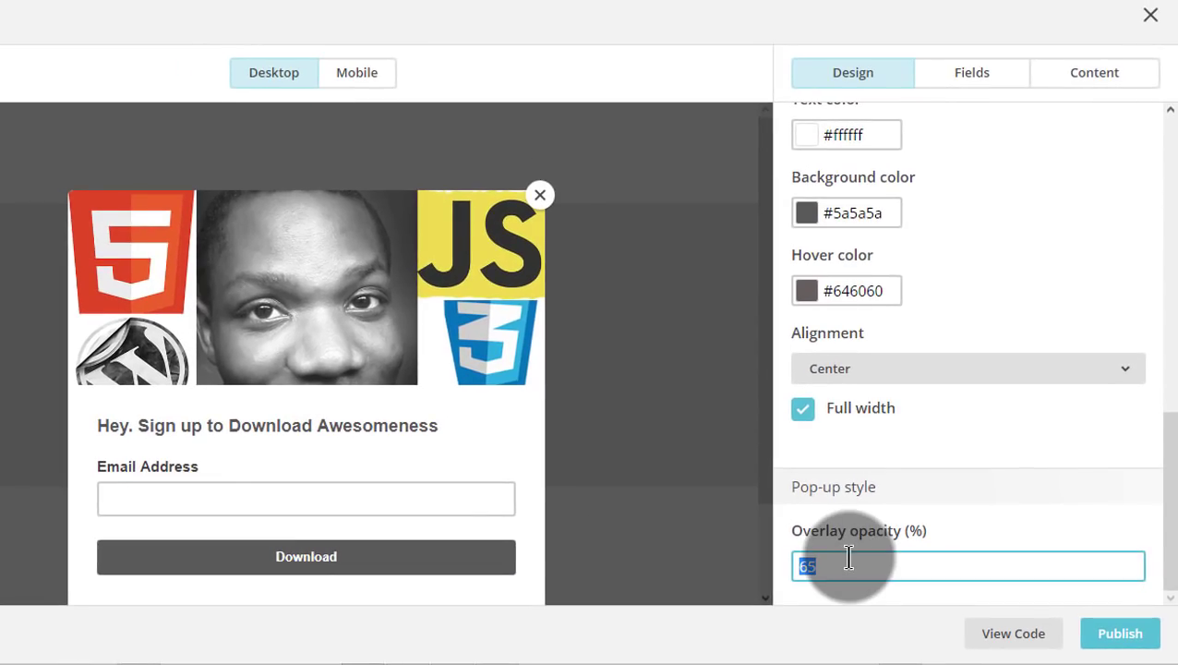
{"action": "type", "text": "30"}
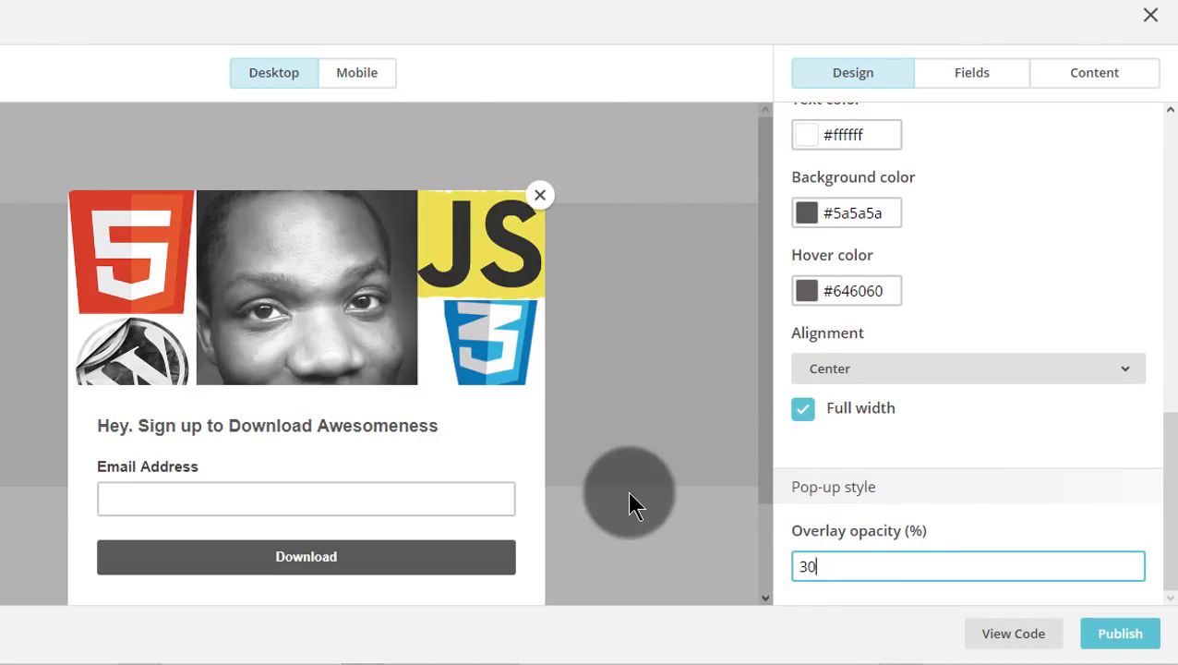
- Set the modal pop-up's overlay opacity to 90%
{"action": "left_click_drag", "start_coordinate": [835, 561], "coordinate": [789, 568]}
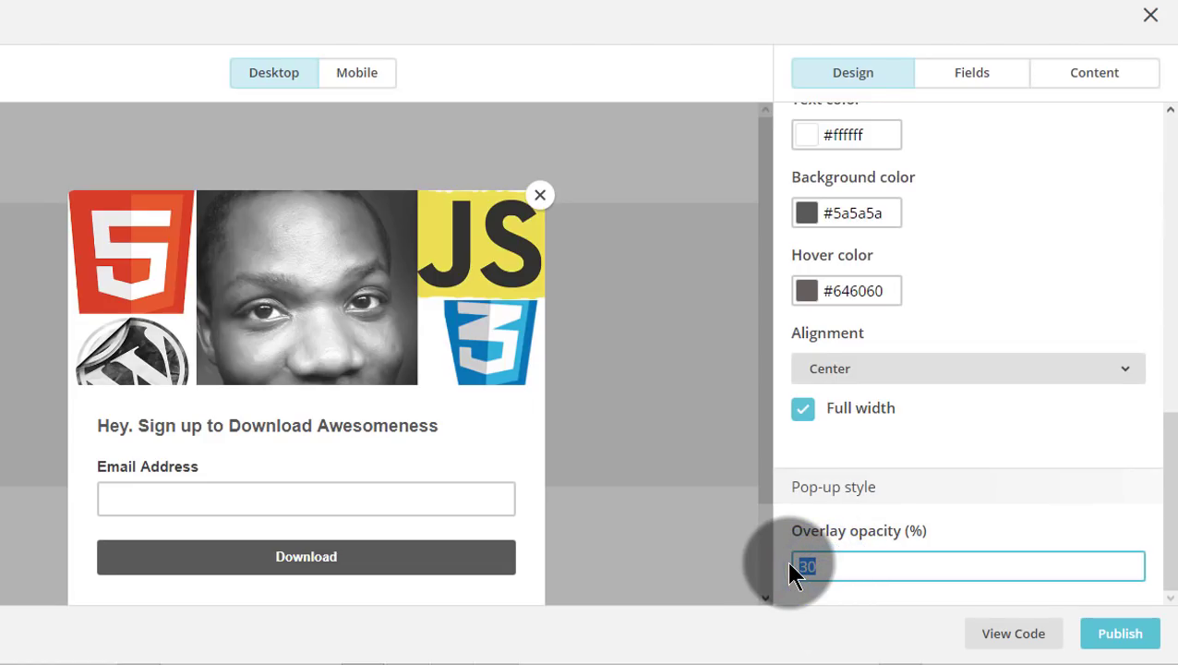
{"action": "type", "text": "9"}
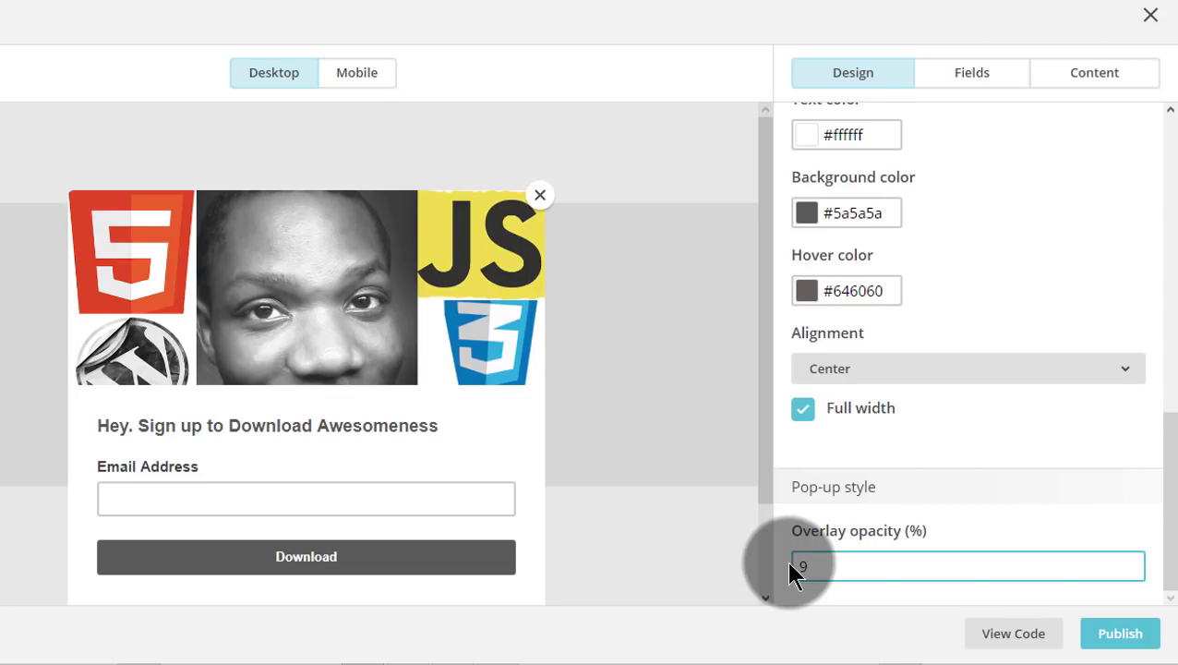
{"action": "type", "text": "0"}
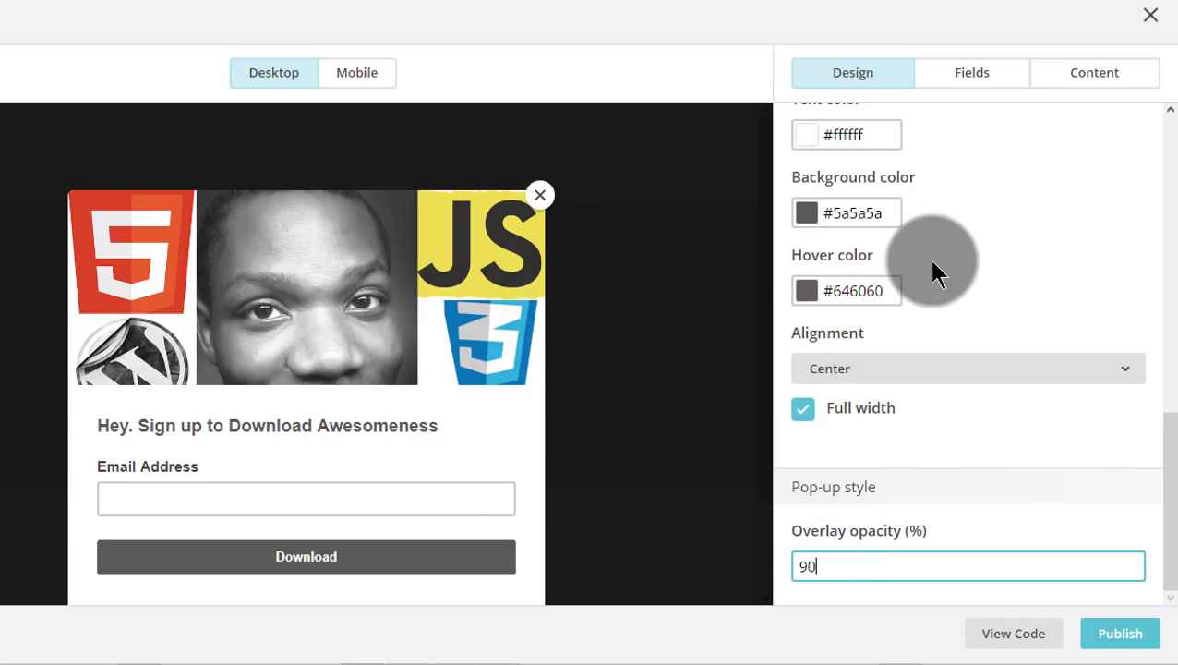
- Try the Slide format for the pop-up form, then set the format to Fixed
{"action": "scroll", "coordinate": [928, 257], "scroll_direction": "up", "scroll_amount": 10}
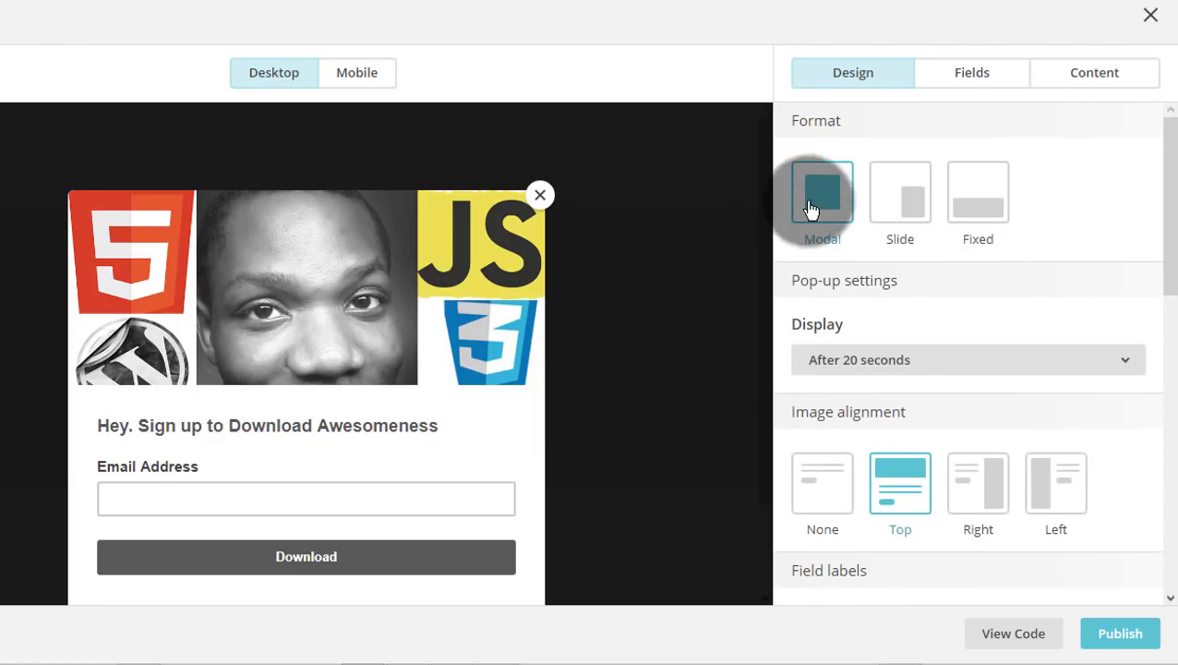
{"action": "left_click", "coordinate": [889, 189]}
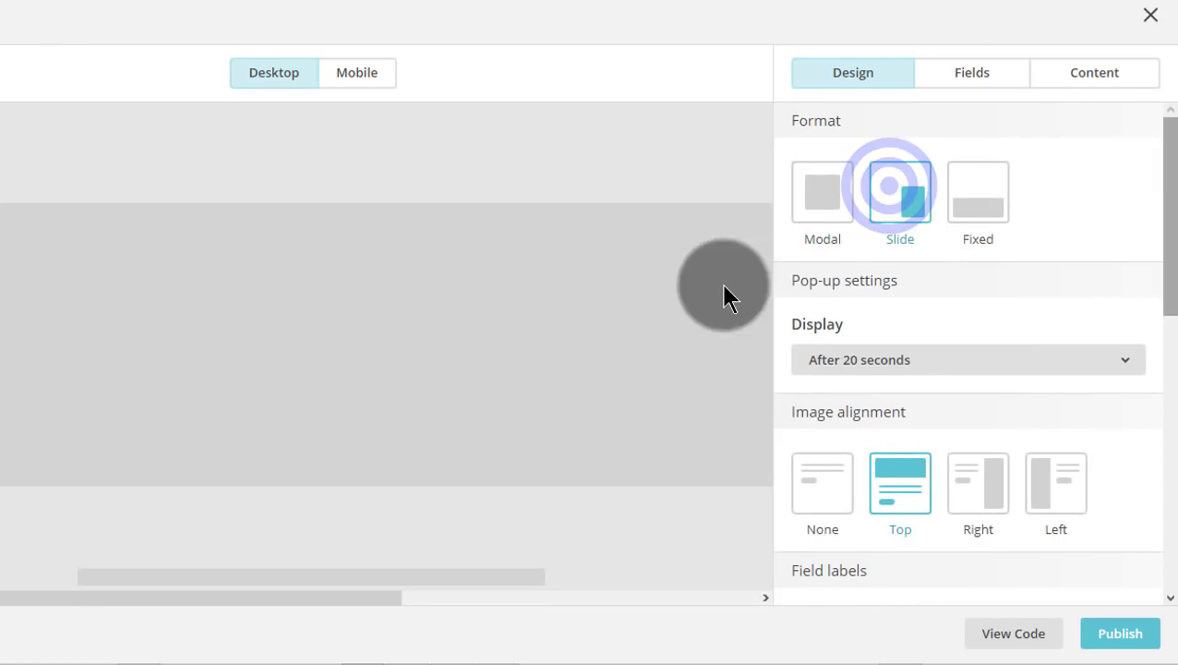
{"action": "left_click", "coordinate": [969, 199]}
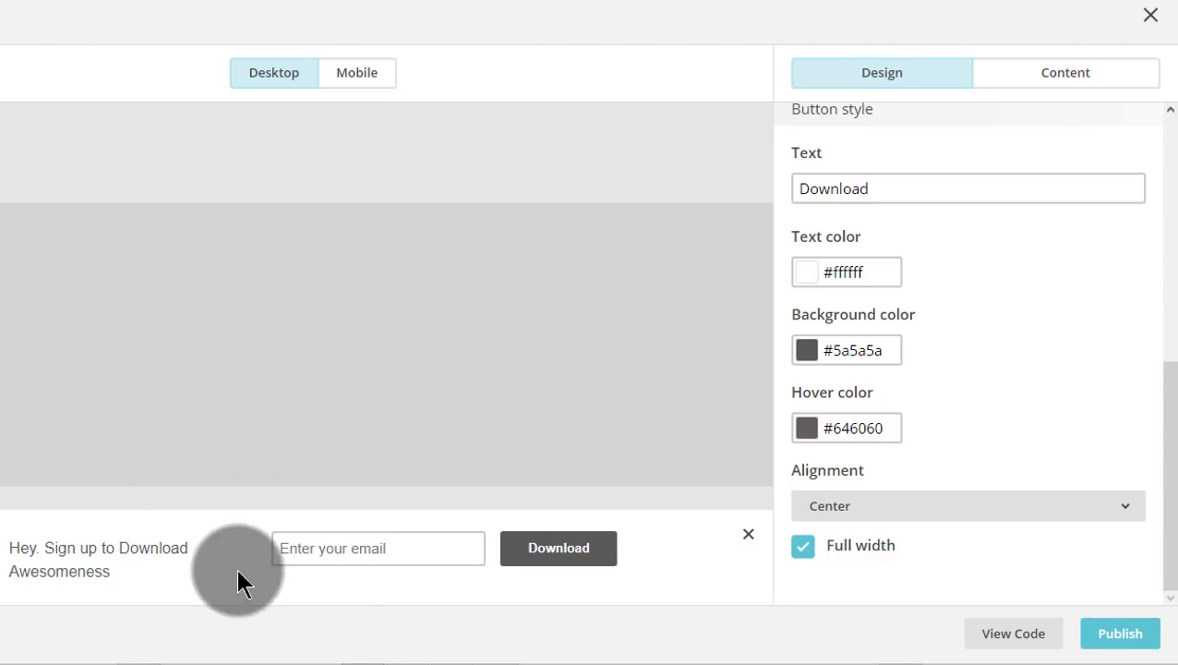
{"action": "scroll", "coordinate": [995, 323], "scroll_direction": "up", "scroll_amount": 1}
{"action": "scroll", "coordinate": [995, 323], "scroll_direction": "up", "scroll_amount": 8}
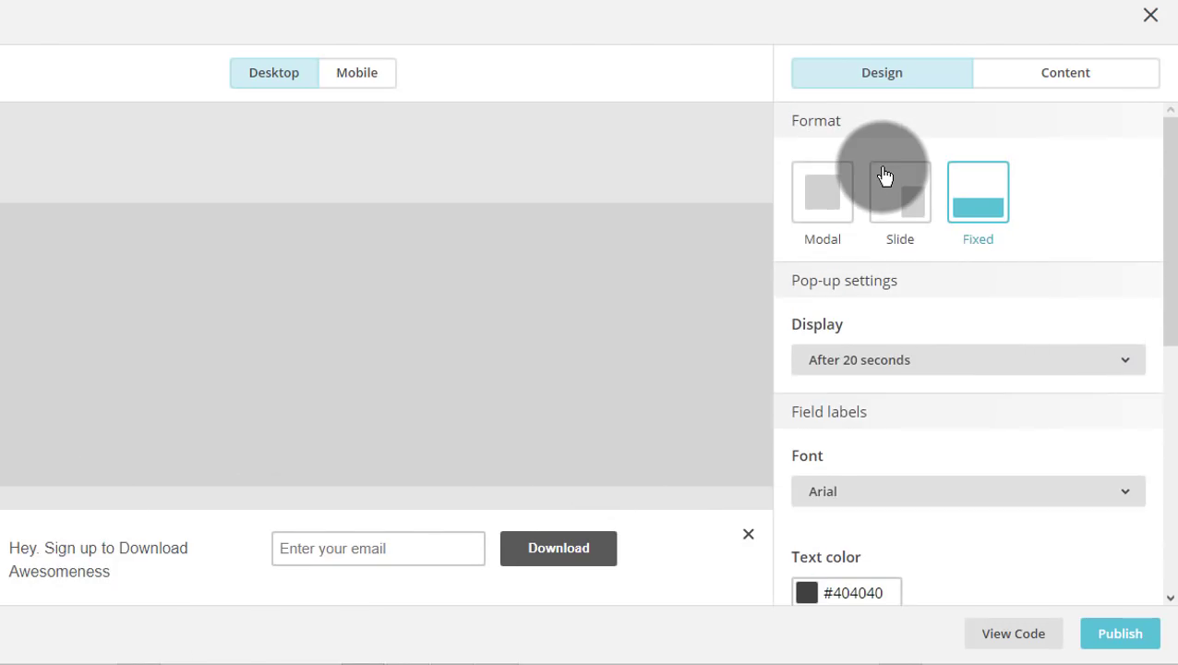
{"action": "left_click", "coordinate": [954, 359]}
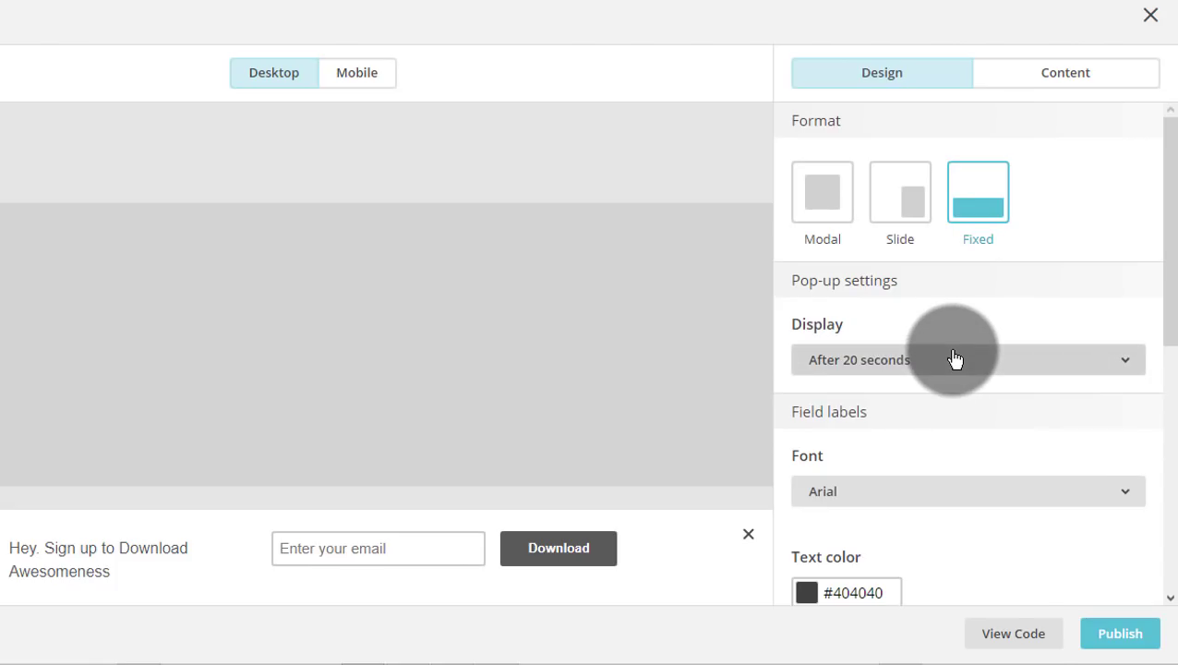
- Display the pop-up form's embed code and copy the entire script
{"action": "left_click", "coordinate": [1006, 645]}
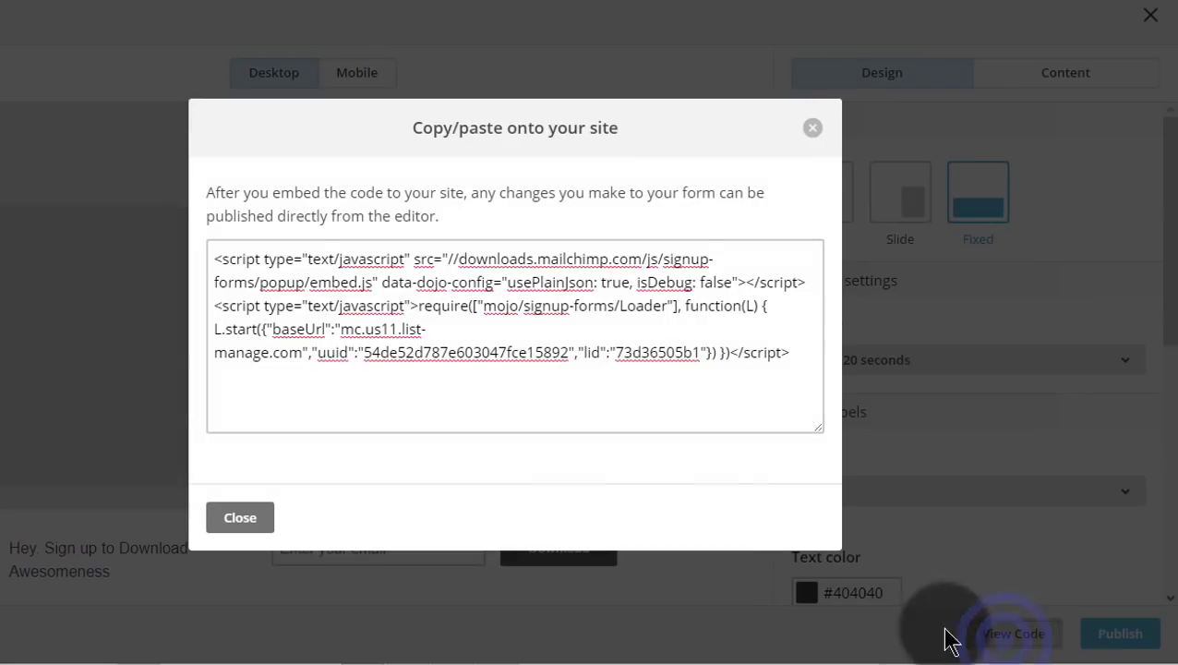
{"action": "left_click", "coordinate": [814, 130]}
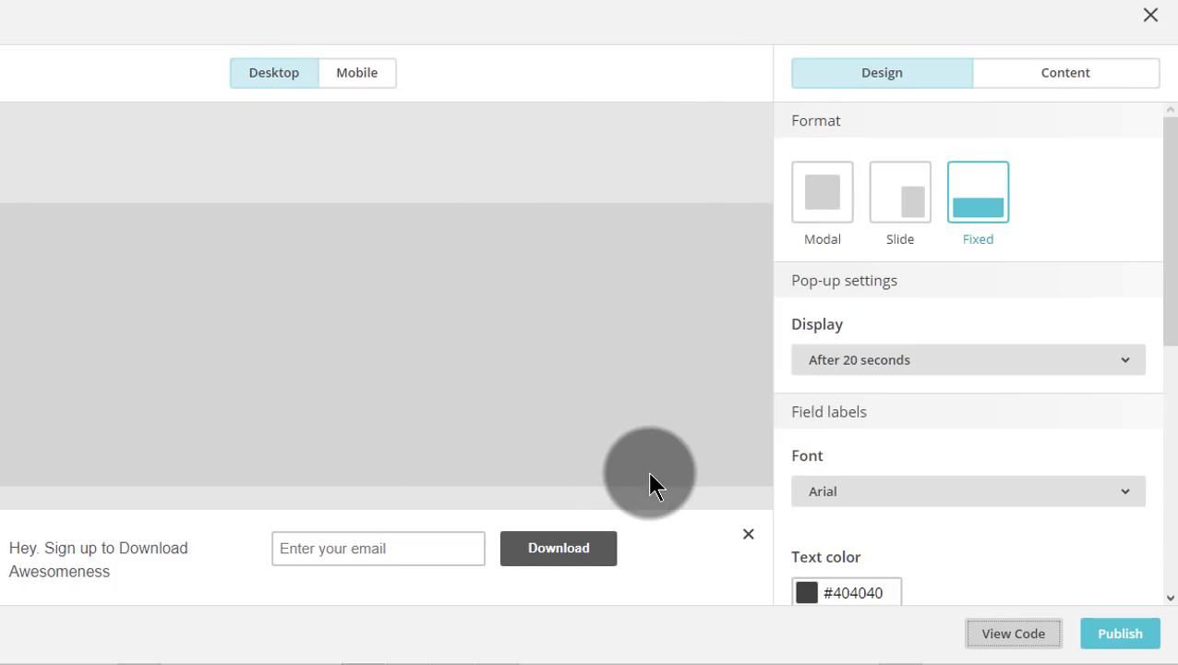
{"action": "mouse_move", "coordinate": [868, 650]}
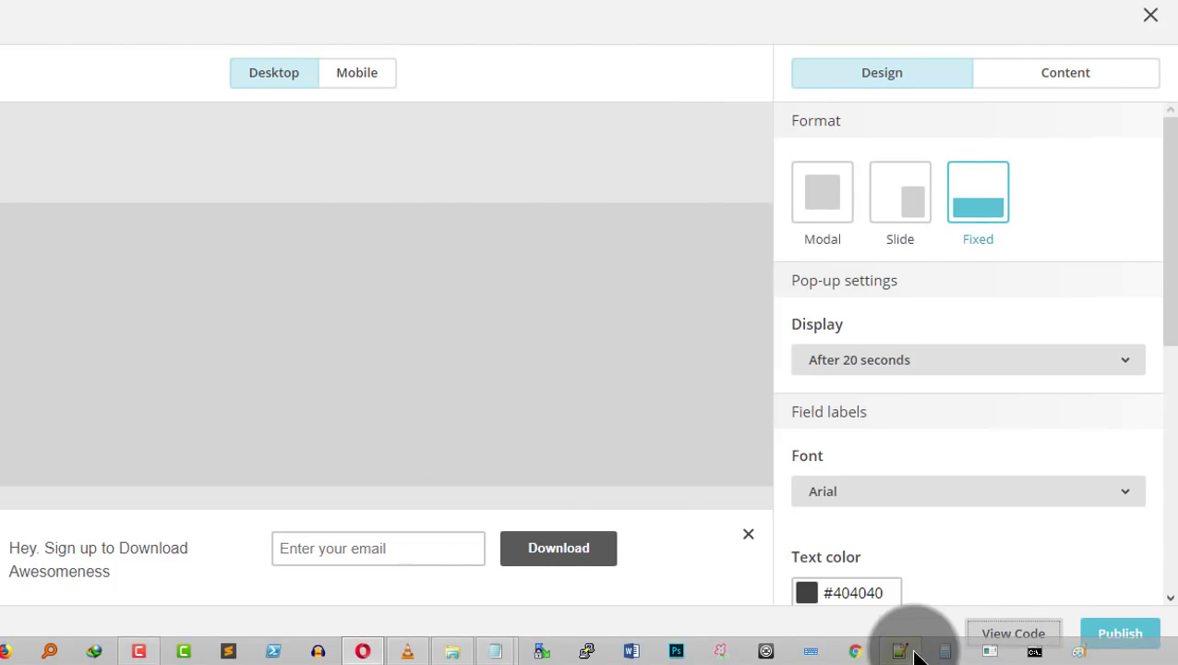
{"action": "left_click", "coordinate": [1009, 635]}
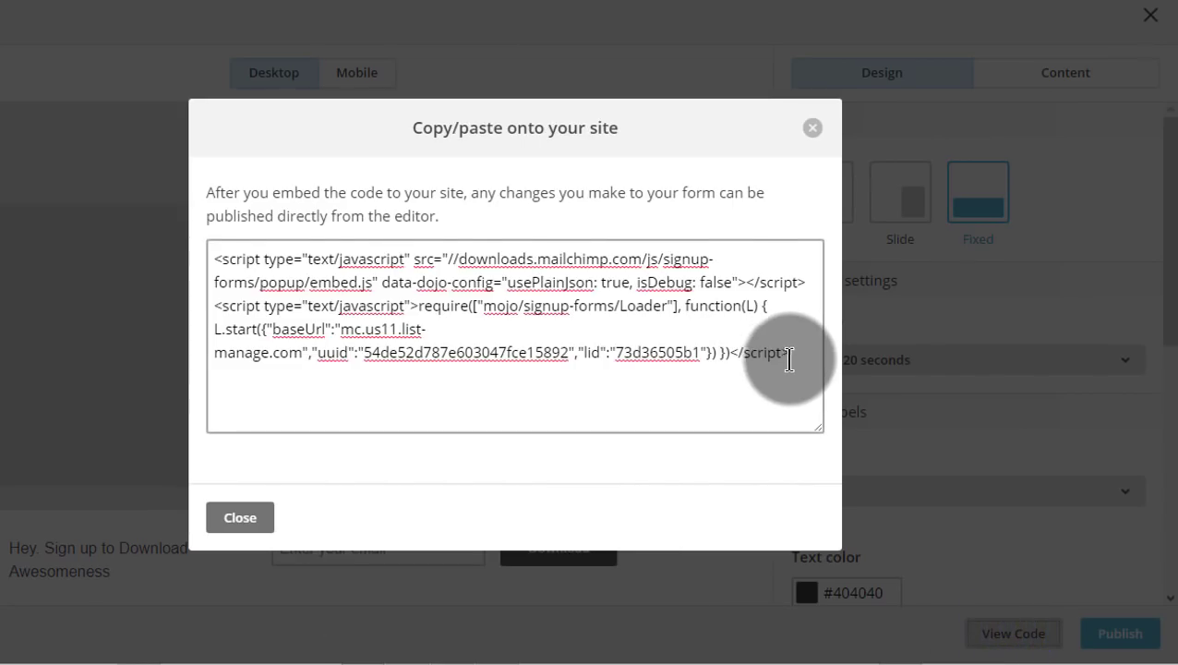
{"action": "left_click_drag", "start_coordinate": [792, 354], "coordinate": [212, 257]}
{"action": "key", "text": "ctrl+c"}
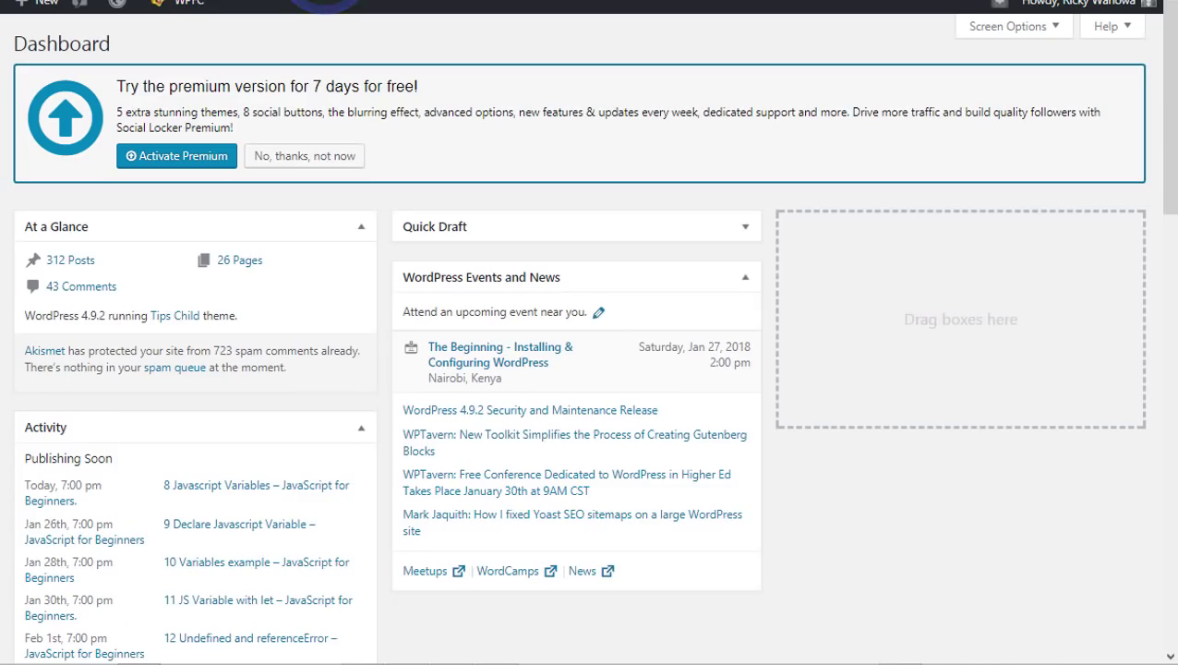
- Switch to the WordPress dashboard and open the site's widget management page
{"action": "mouse_move", "coordinate": [104, 402]}
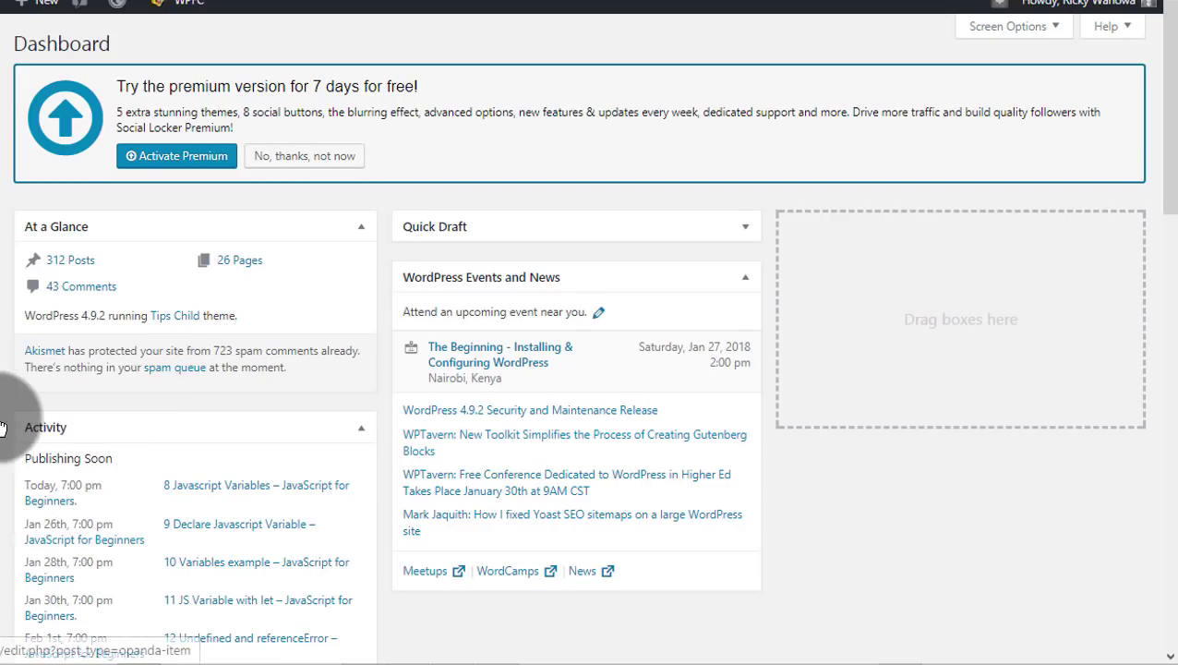
{"action": "mouse_move", "coordinate": [1, 411]}
{"action": "mouse_move", "coordinate": [2, 352]}
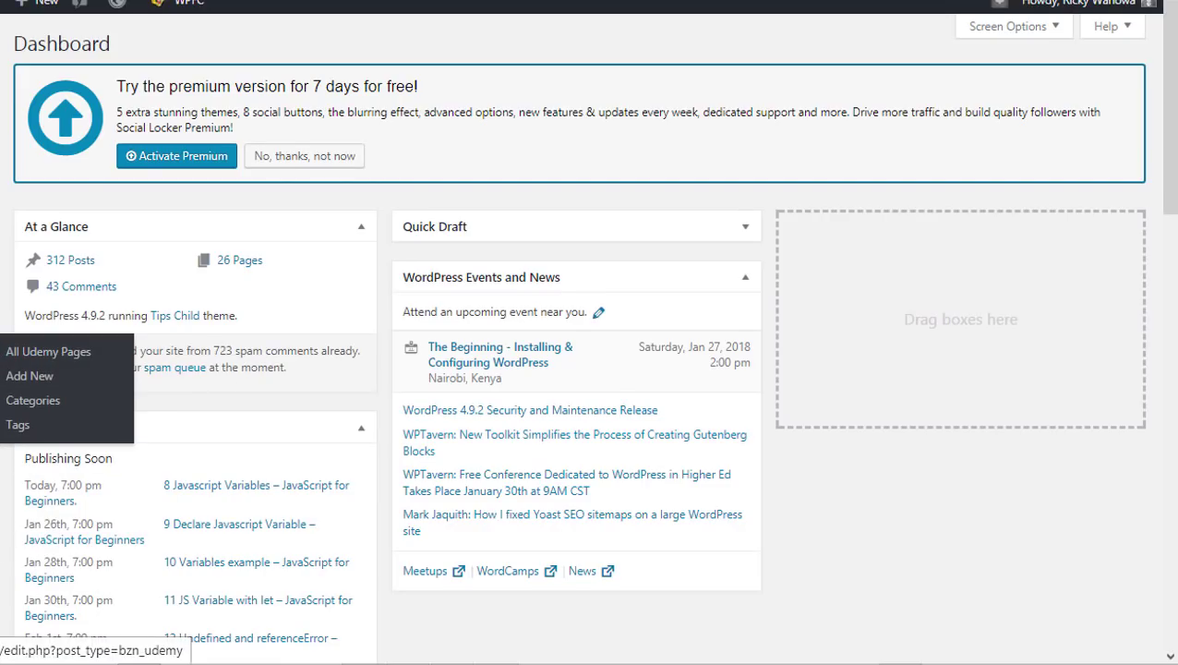
{"action": "mouse_move", "coordinate": [2, 292]}
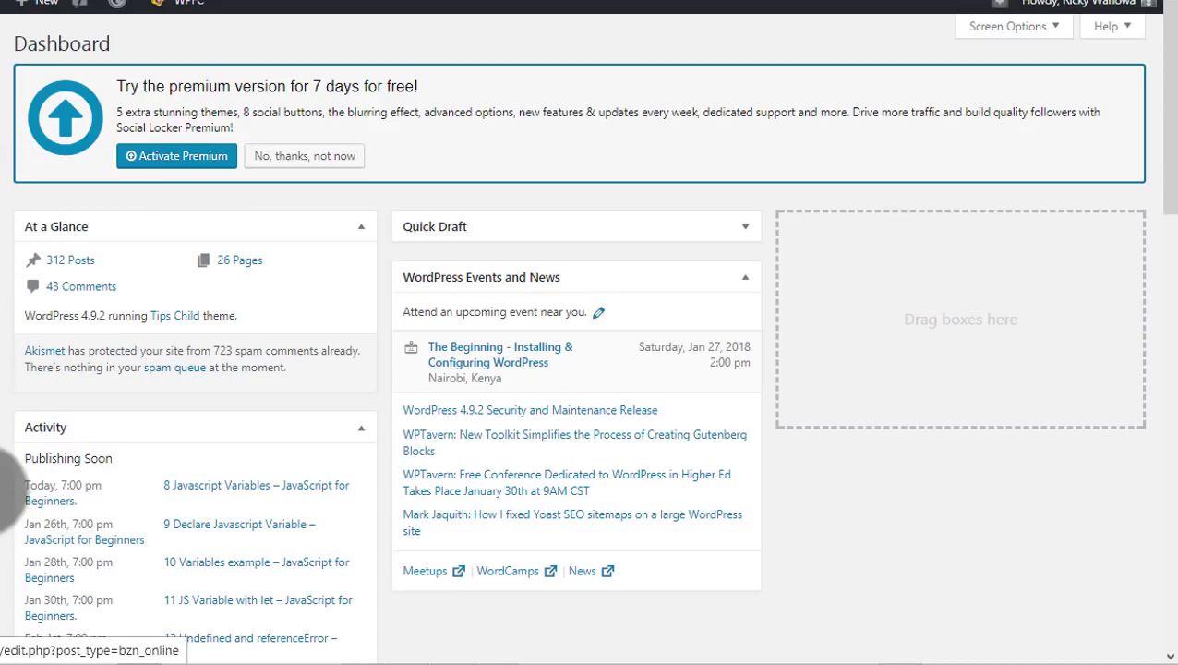
{"action": "mouse_move", "coordinate": [2, 447]}
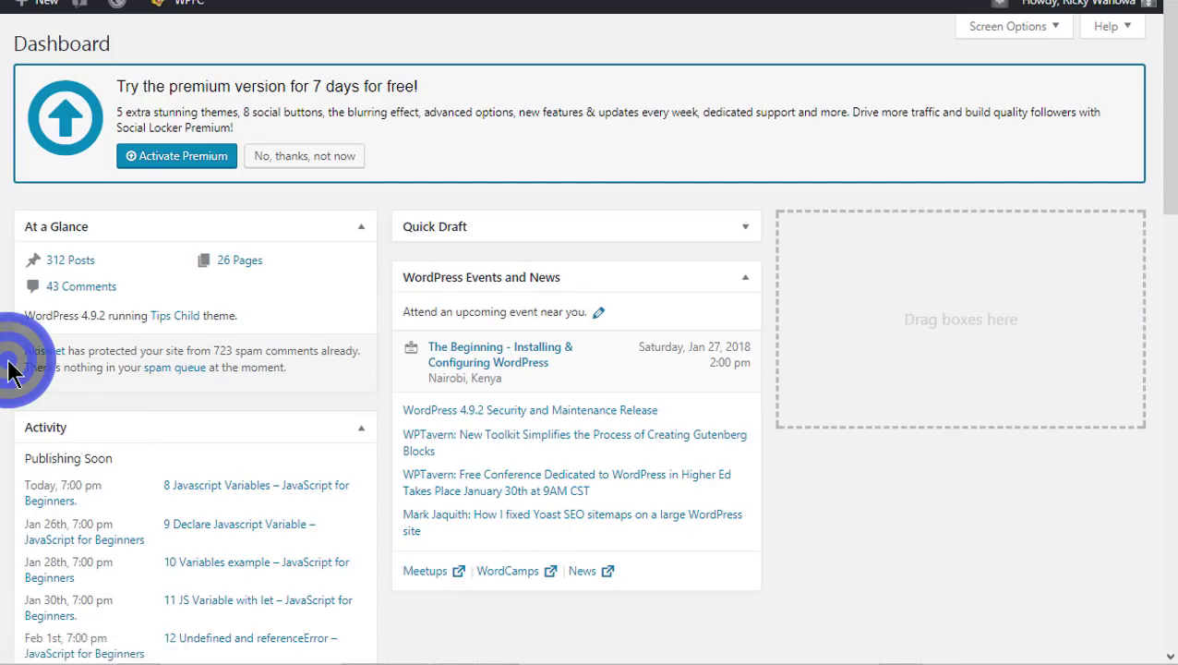
{"action": "scroll", "coordinate": [13, 387], "scroll_direction": "down", "scroll_amount": 3}
{"action": "left_click", "coordinate": [26, 420]}
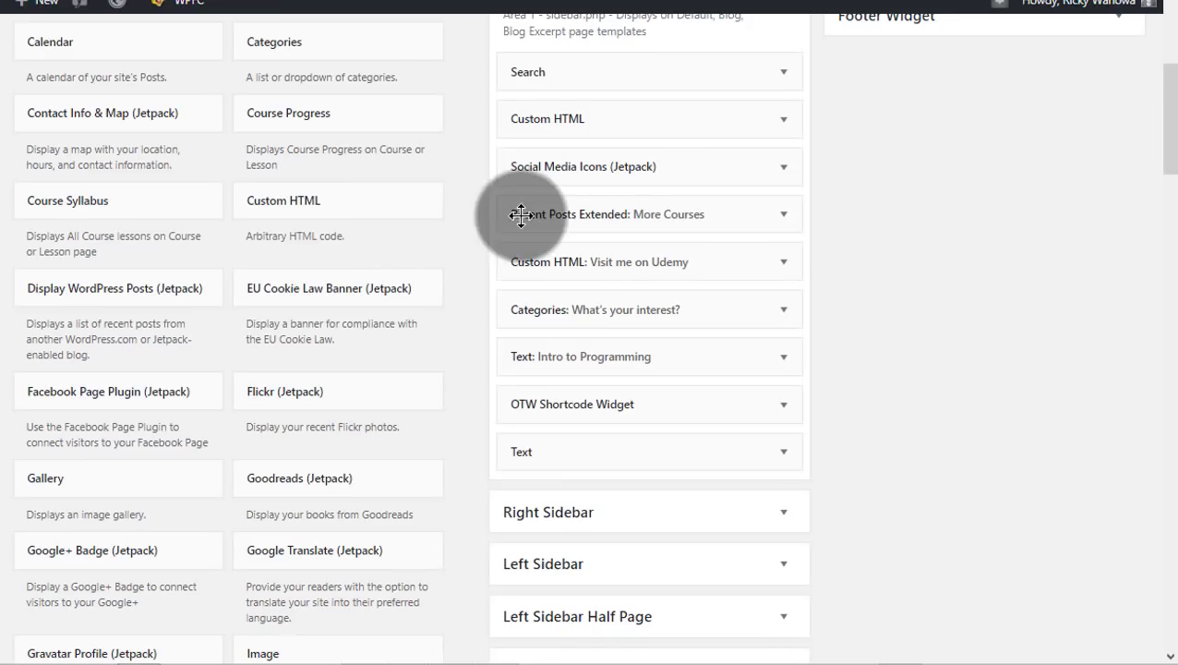
- Add a Custom HTML widget to the sidebar.php area, paste the Mailchimp embed script as its content, and save it
{"action": "left_click", "coordinate": [274, 200]}
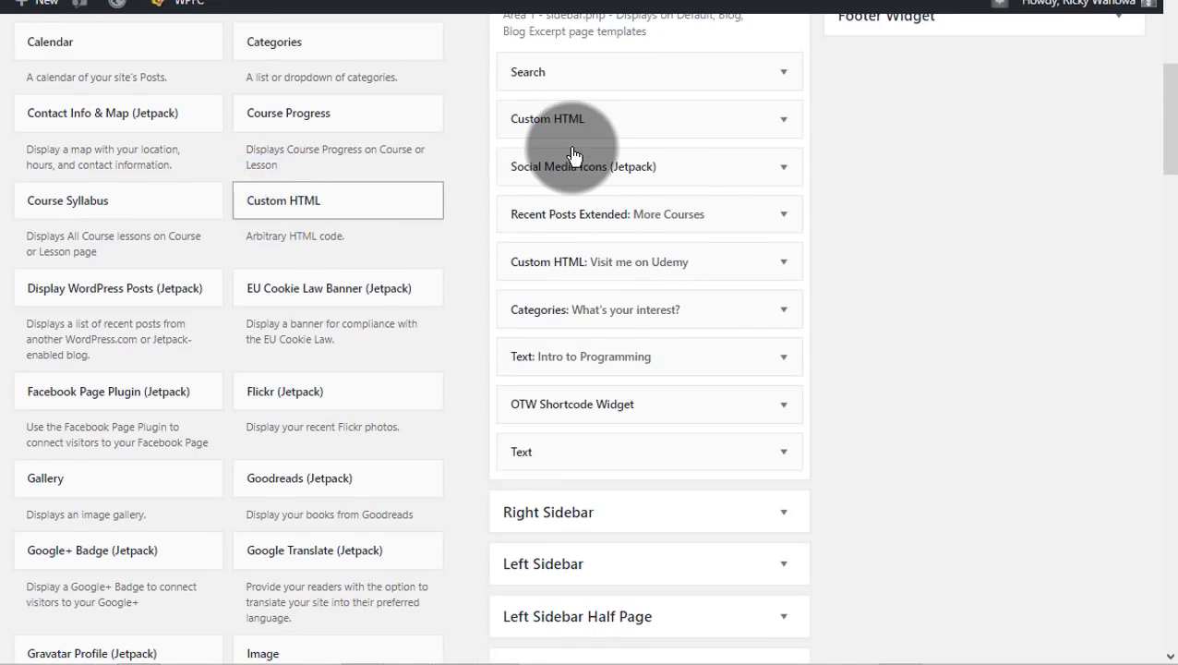
{"action": "left_click_drag", "start_coordinate": [573, 152], "coordinate": [536, 248]}
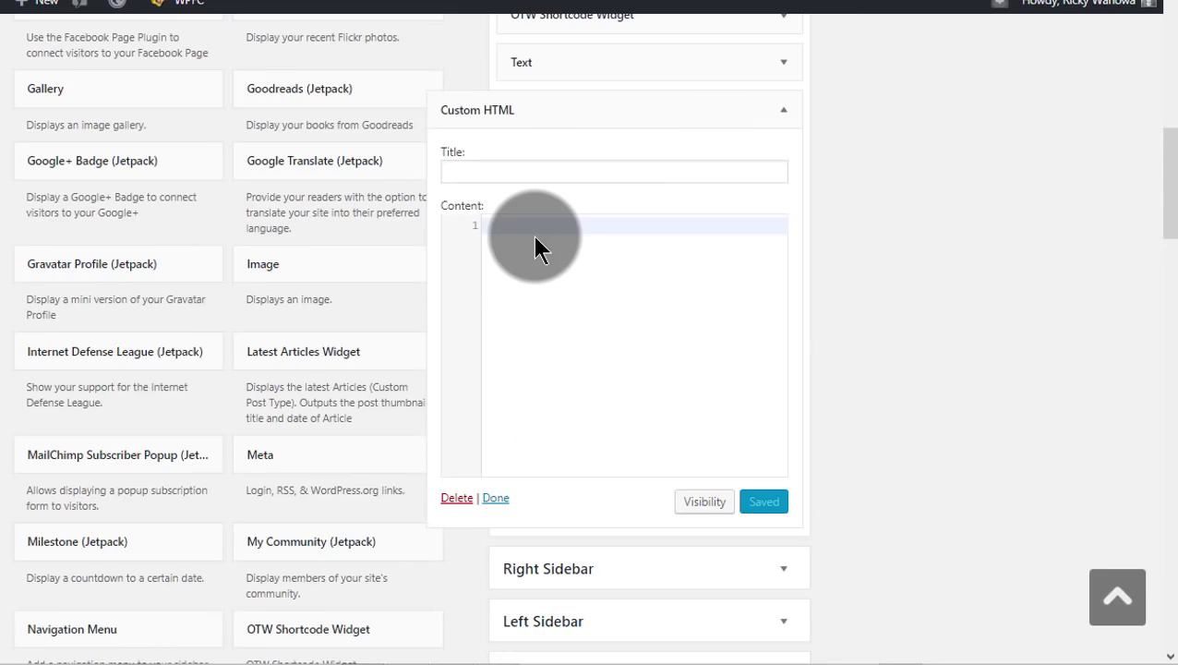
{"action": "key", "text": "ctrl+v"}
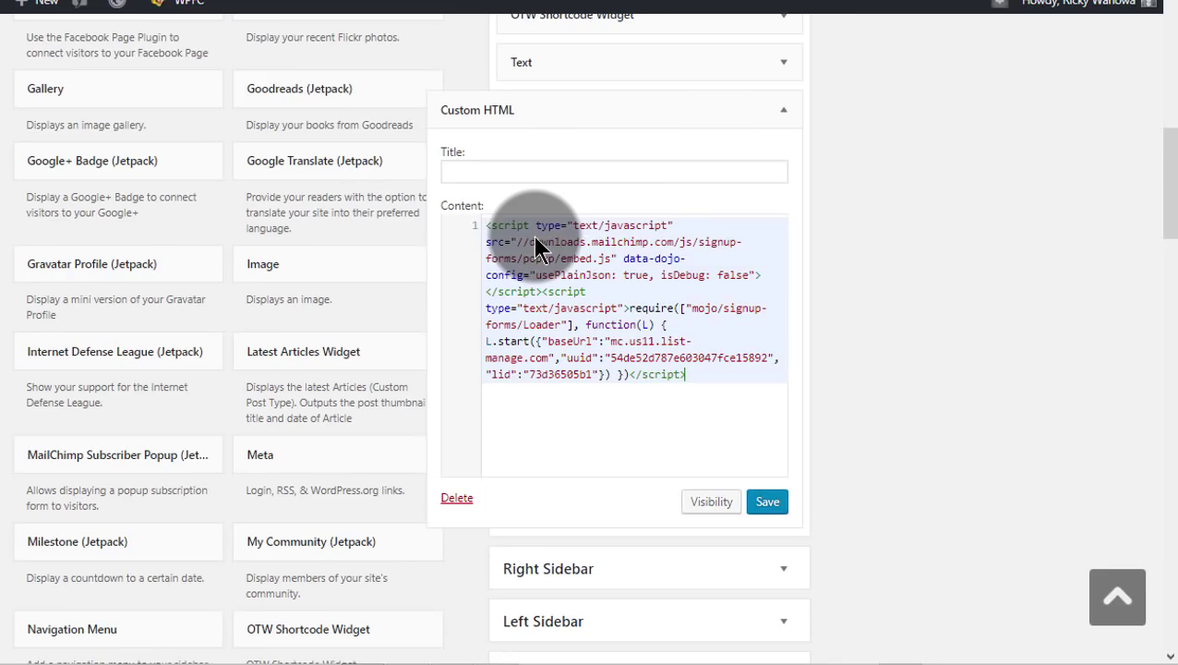
{"action": "left_click", "coordinate": [787, 509]}
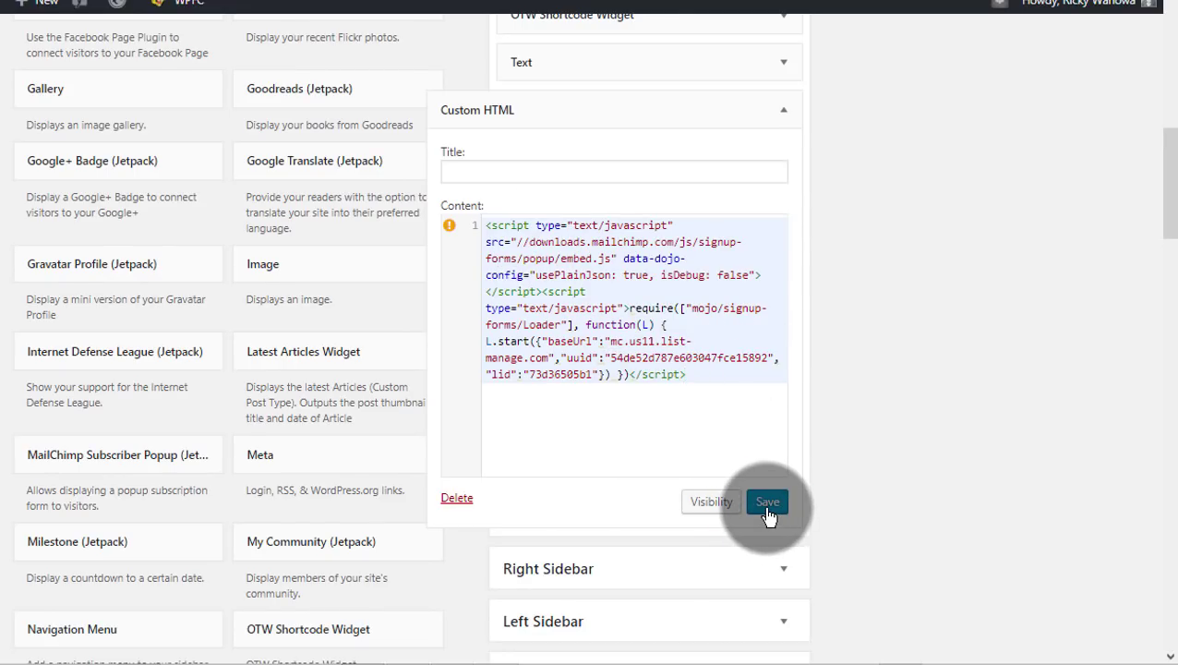
- Save the Custom HTML widget, and open bizanosa.com/sp in a new browser tab to check the page for the pop-up
{"action": "left_click", "coordinate": [768, 507]}
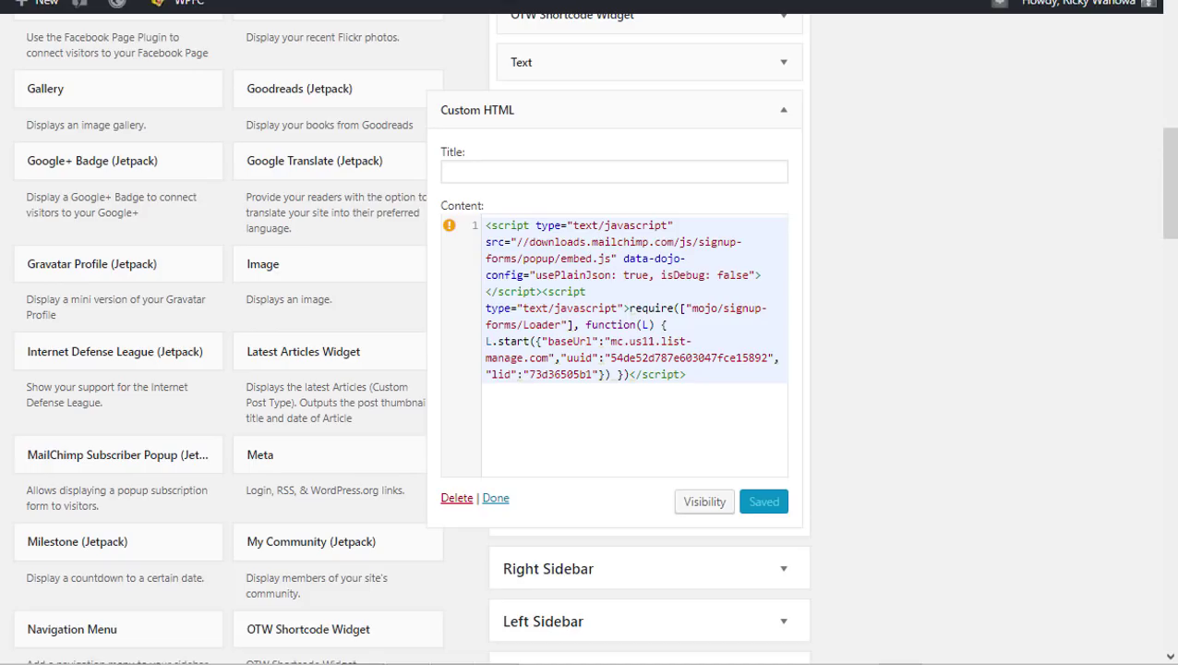
{"action": "left_click", "coordinate": [459, 2]}
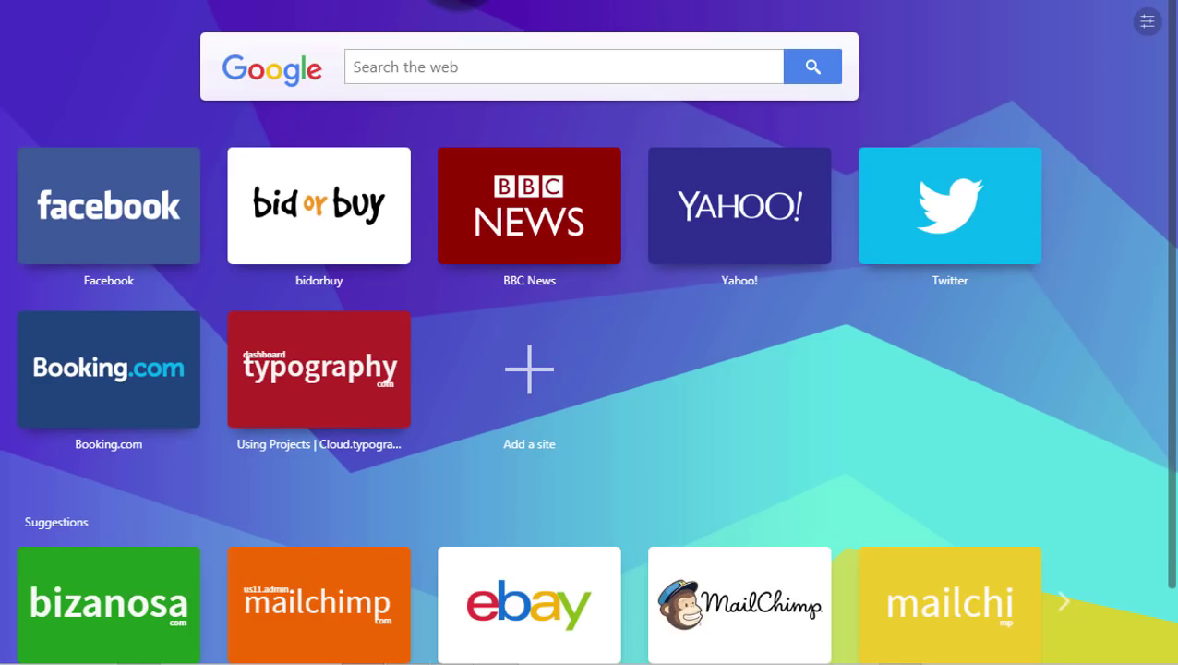
{"action": "type", "text": "b"}
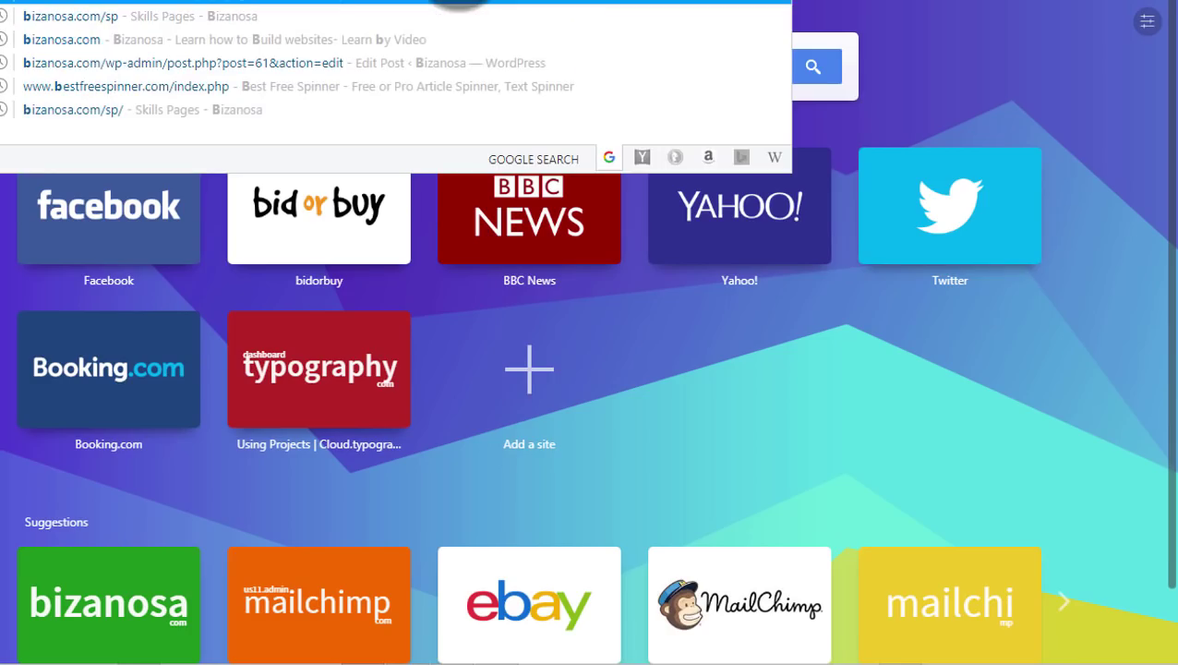
{"action": "key", "text": "Return"}
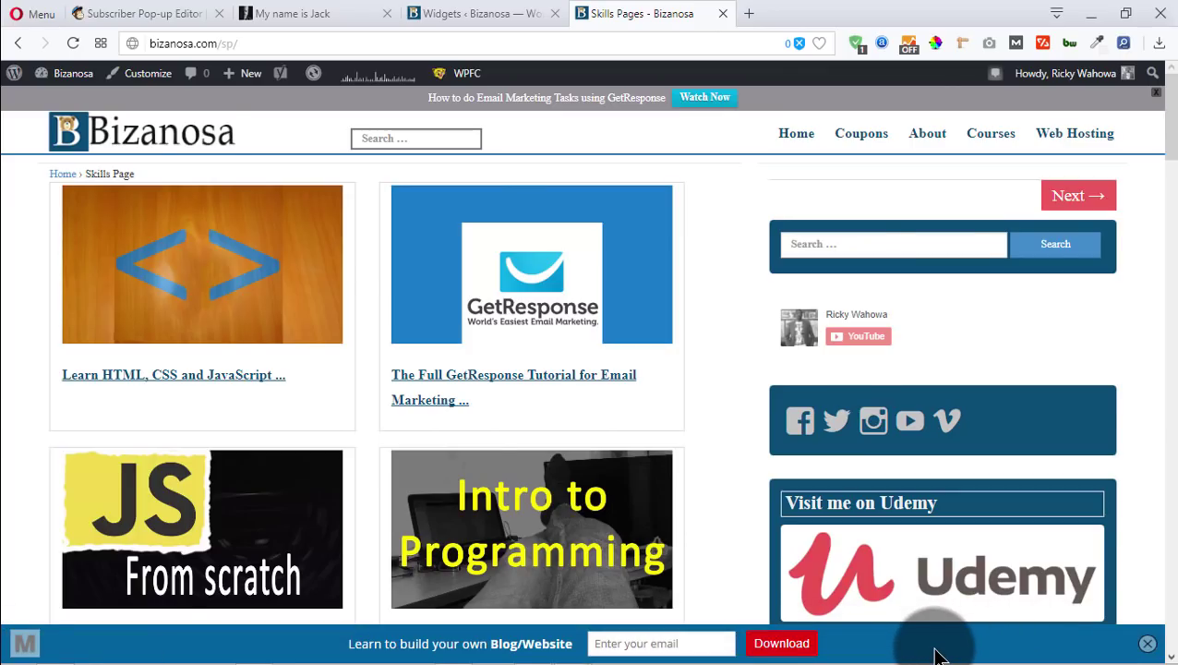
{"action": "scroll", "coordinate": [734, 426], "scroll_direction": "down", "scroll_amount": 8}
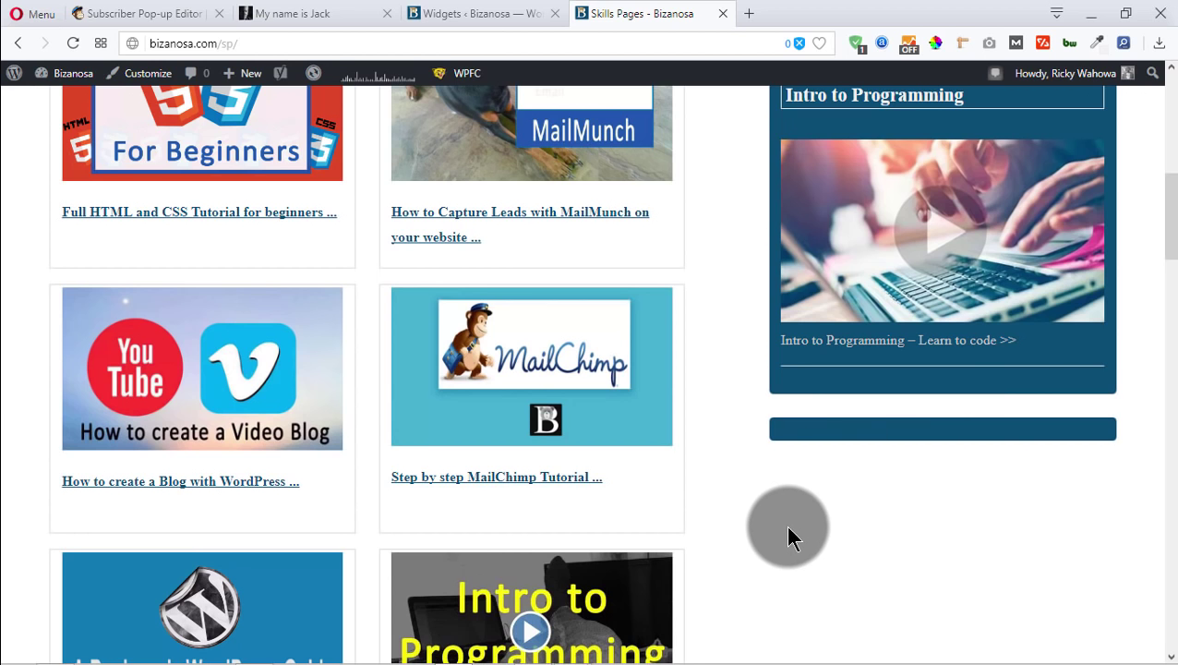
{"action": "scroll", "coordinate": [790, 538], "scroll_direction": "up", "scroll_amount": 8}
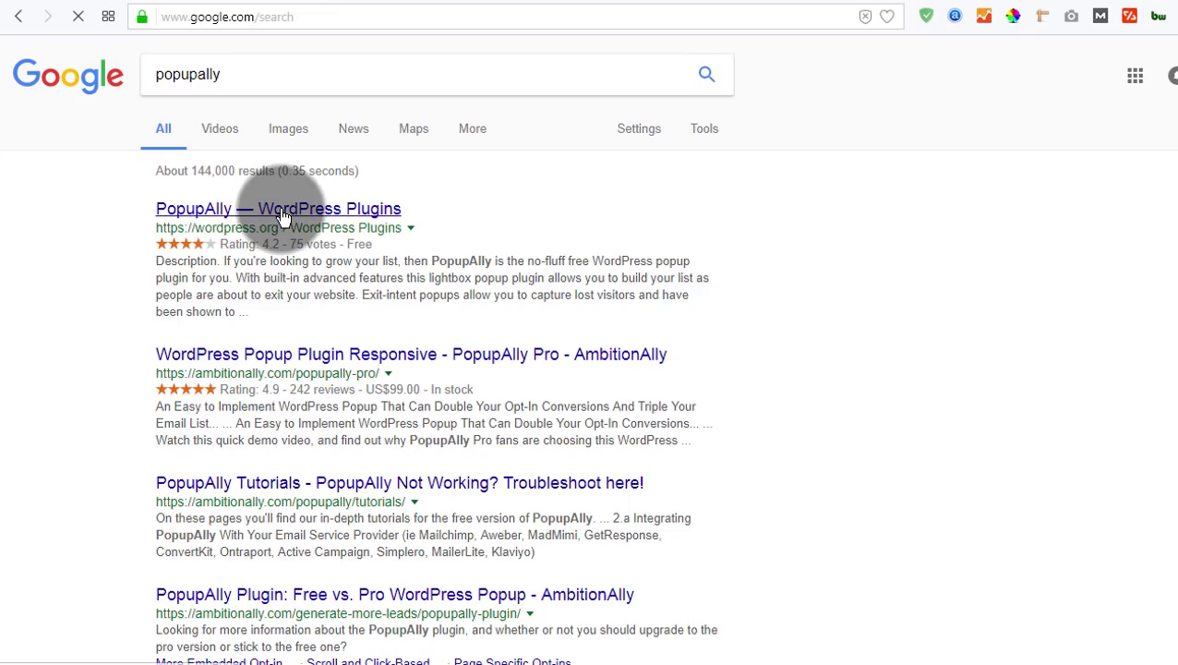
- Open the PopupAlly plugin page on WordPress.org from the search results and look through its description
{"action": "left_click", "coordinate": [278, 208]}
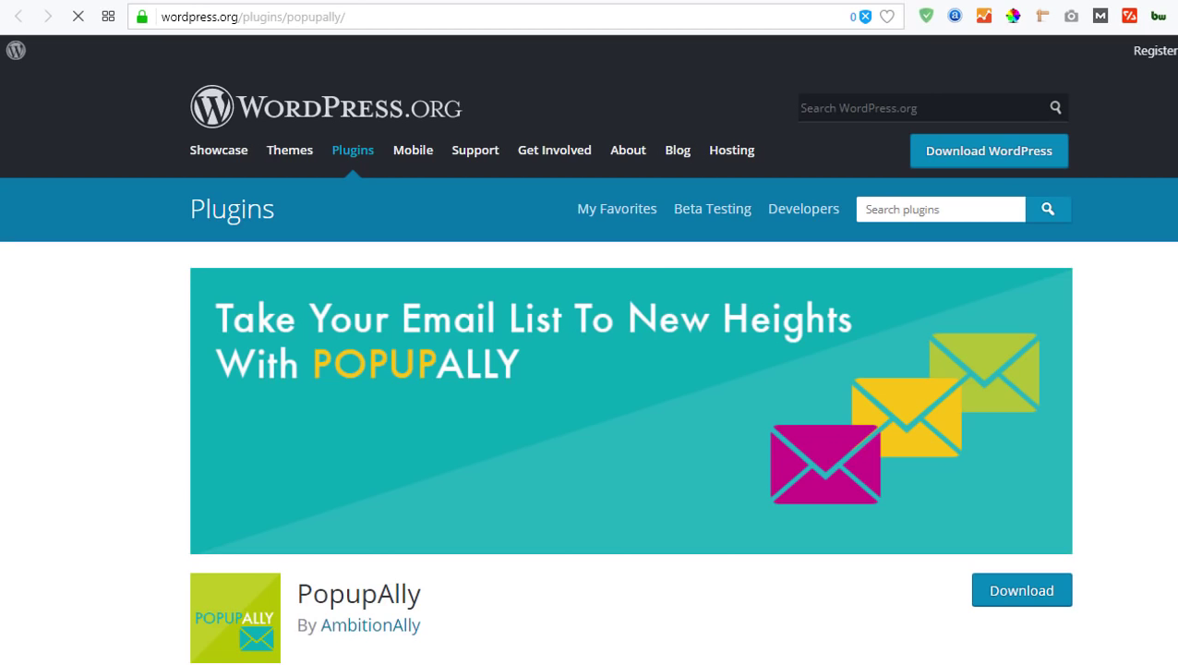
{"action": "left_click", "coordinate": [644, 320]}
{"action": "scroll", "coordinate": [645, 320], "scroll_direction": "down", "scroll_amount": 15}
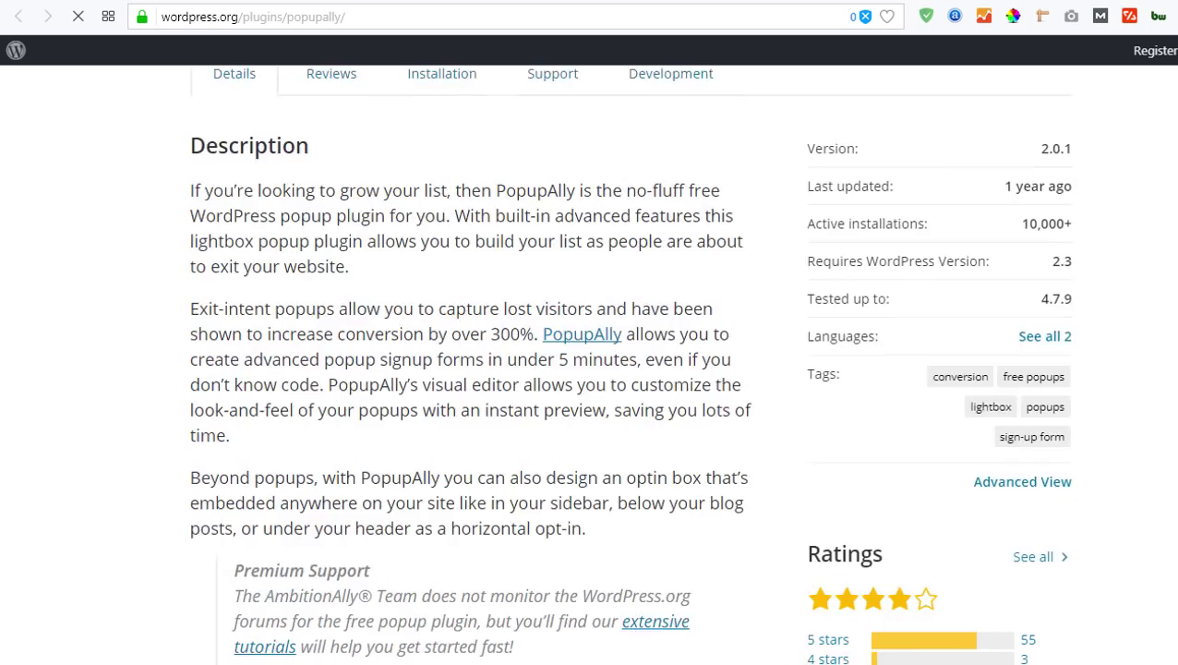
{"action": "scroll", "coordinate": [589, 370], "scroll_direction": "up", "scroll_amount": 14}
{"action": "scroll", "coordinate": [589, 369], "scroll_direction": "down", "scroll_amount": 7}
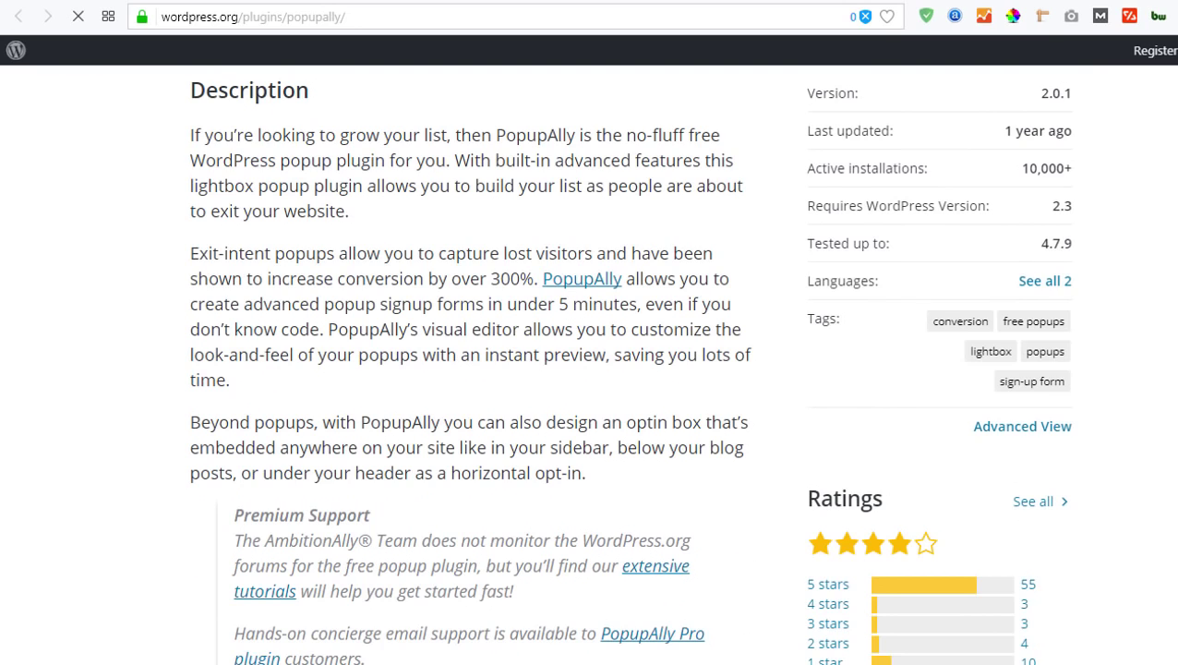
{"action": "scroll", "coordinate": [628, 372], "scroll_direction": "up", "scroll_amount": 1}
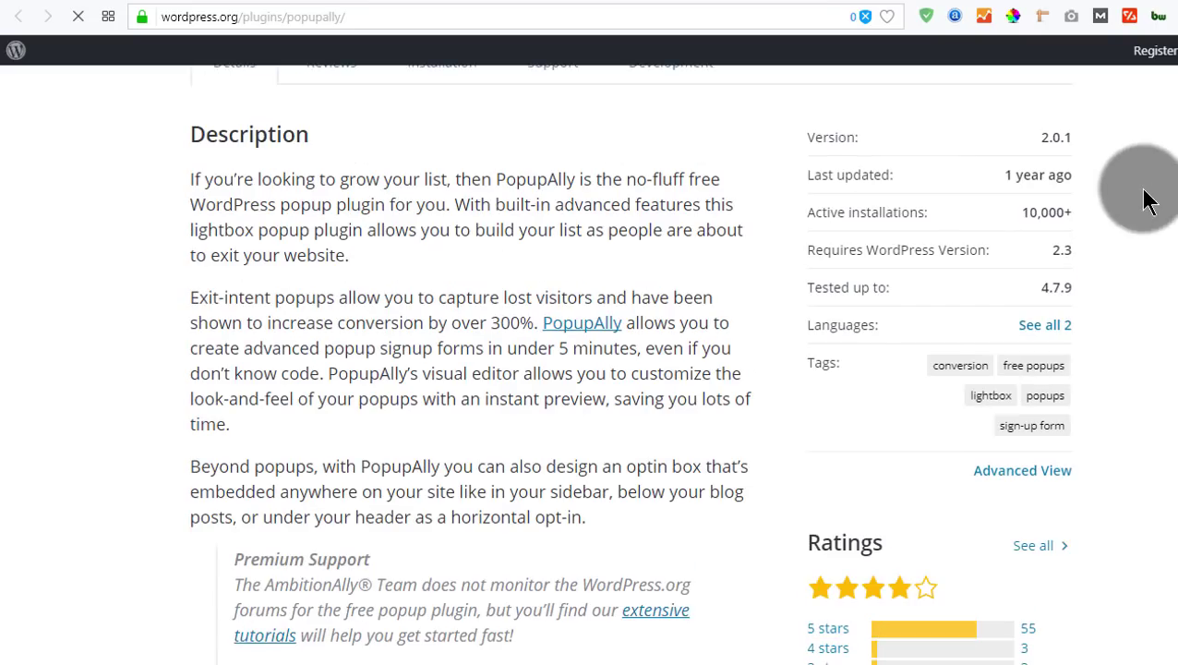
- Examine the PopupAlly plugin's last update, active installations and WordPress version compatibility details
{"action": "left_click", "coordinate": [1002, 175]}
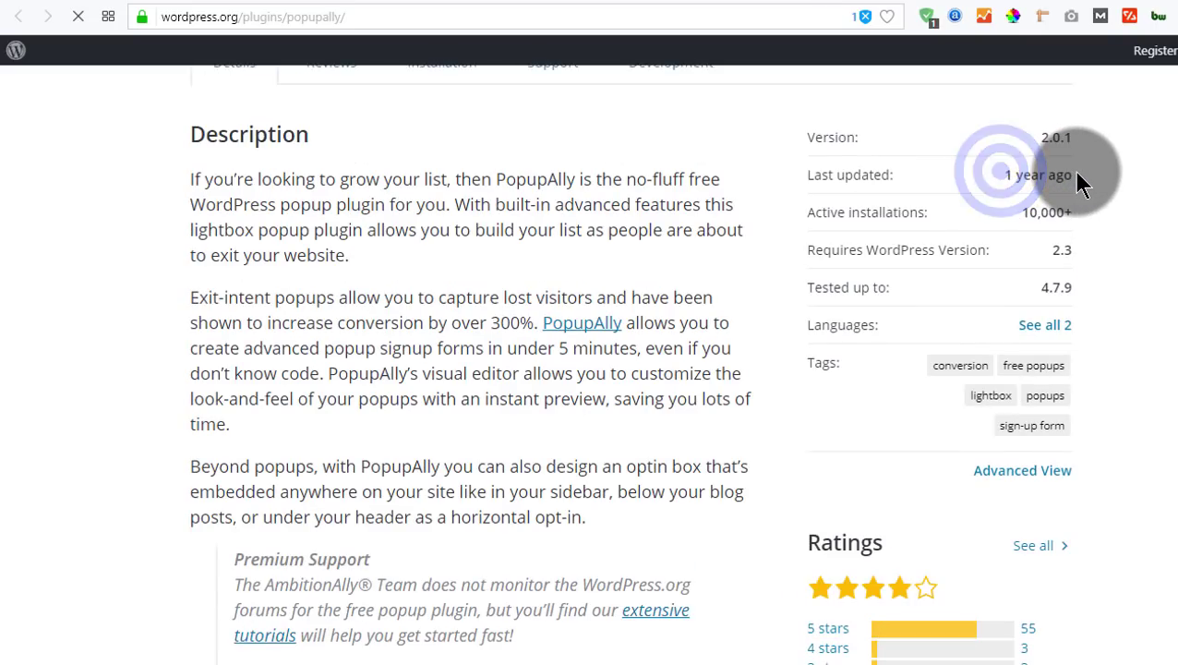
{"action": "key", "text": "ctrl+a"}
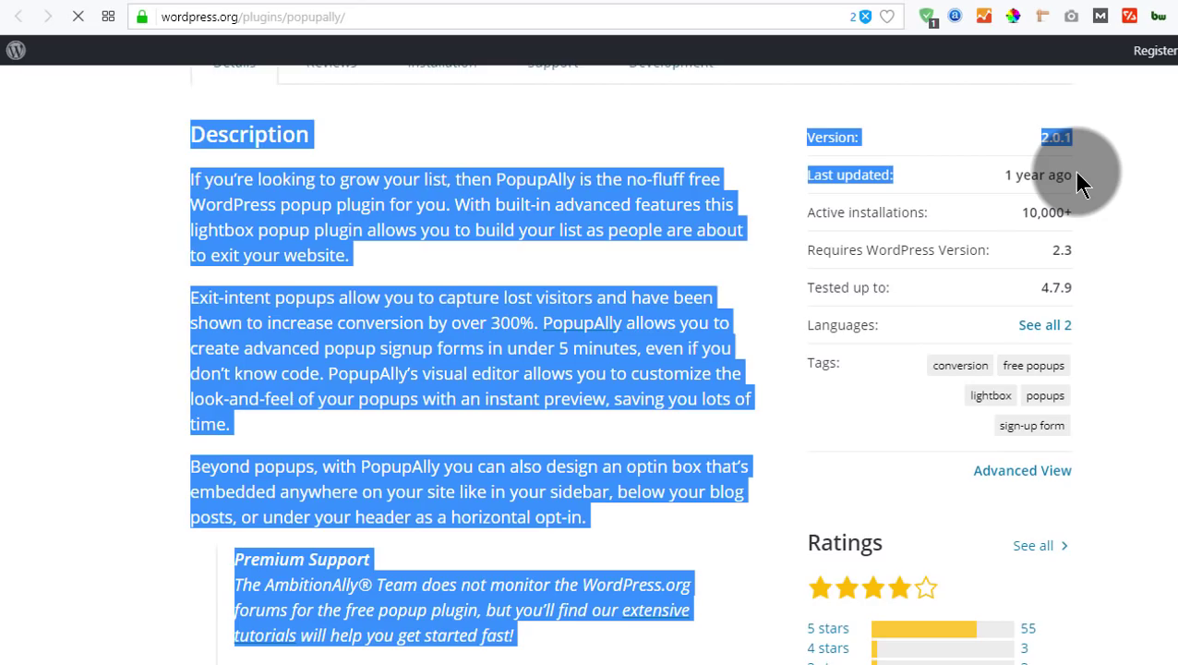
{"action": "left_click", "coordinate": [1085, 183]}
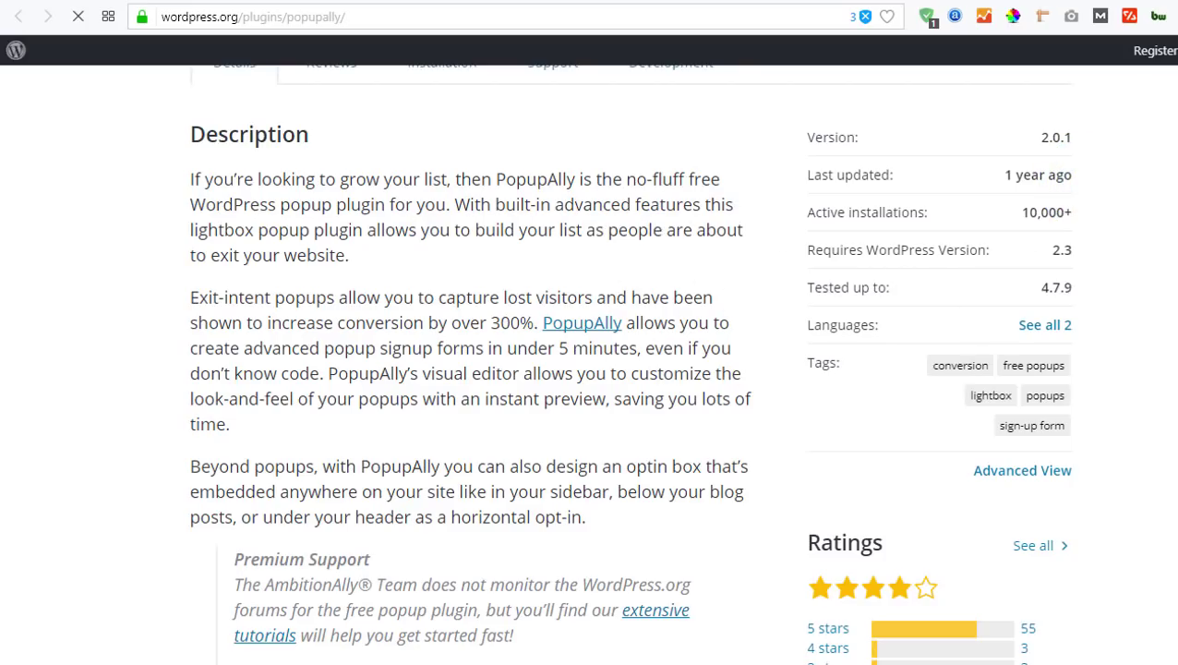
{"action": "scroll", "coordinate": [590, 370], "scroll_direction": "up", "scroll_amount": 3}
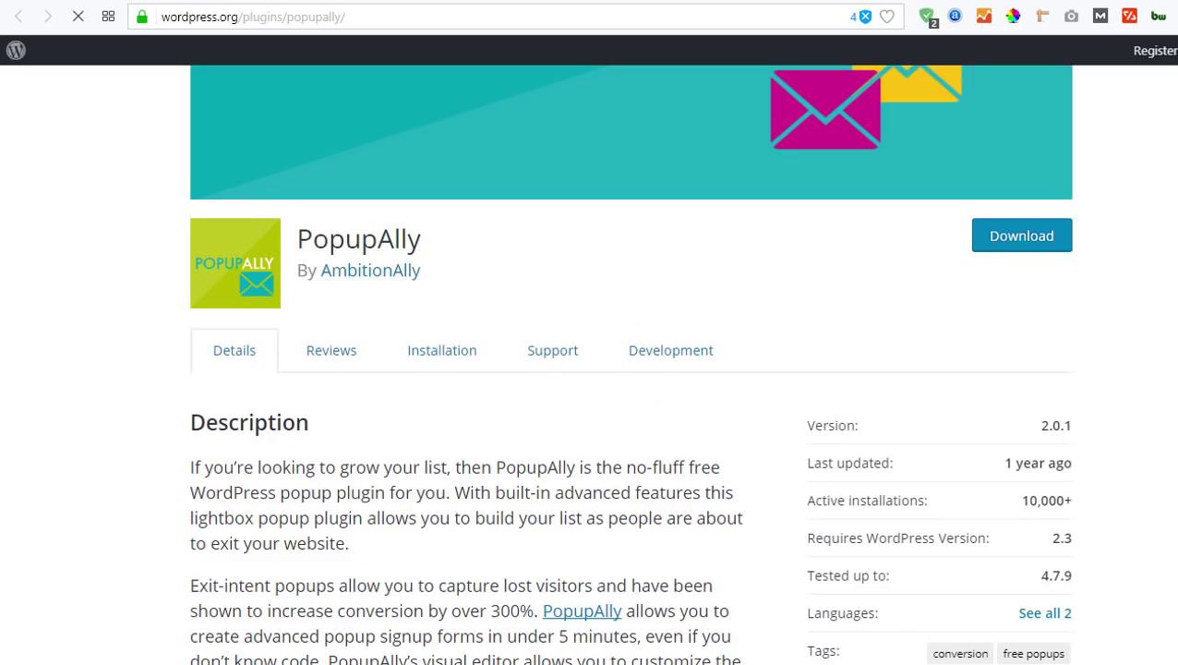
{"action": "scroll", "coordinate": [627, 369], "scroll_direction": "down", "scroll_amount": 2}
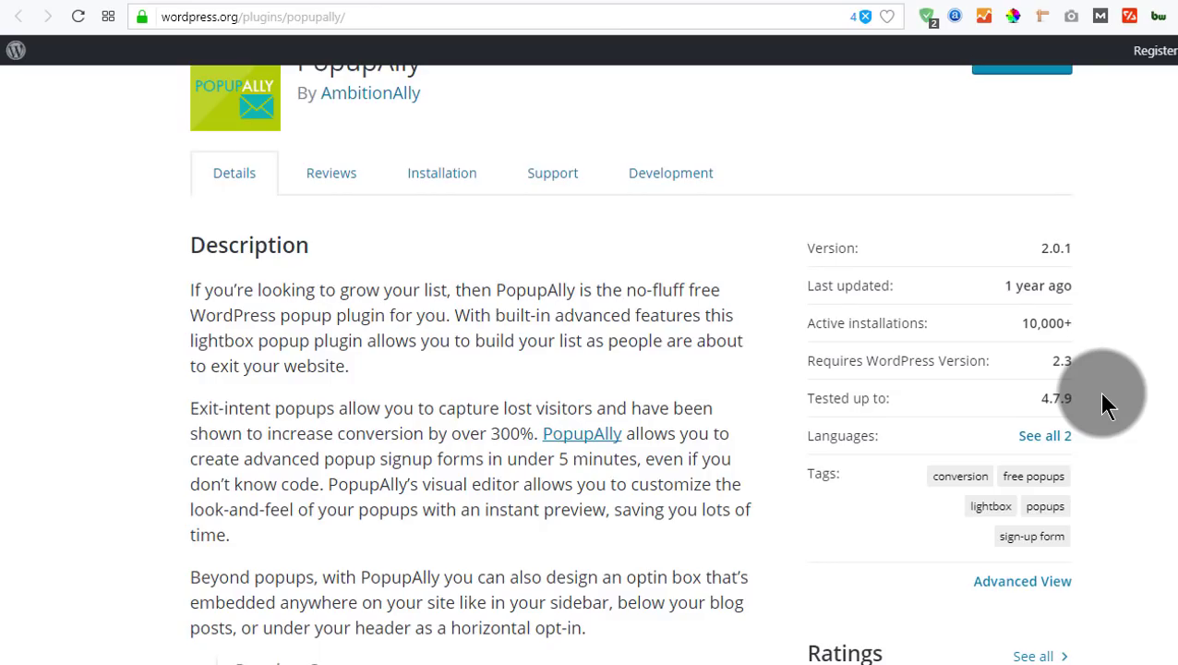
{"action": "scroll", "coordinate": [1106, 404], "scroll_direction": "up", "scroll_amount": 1}
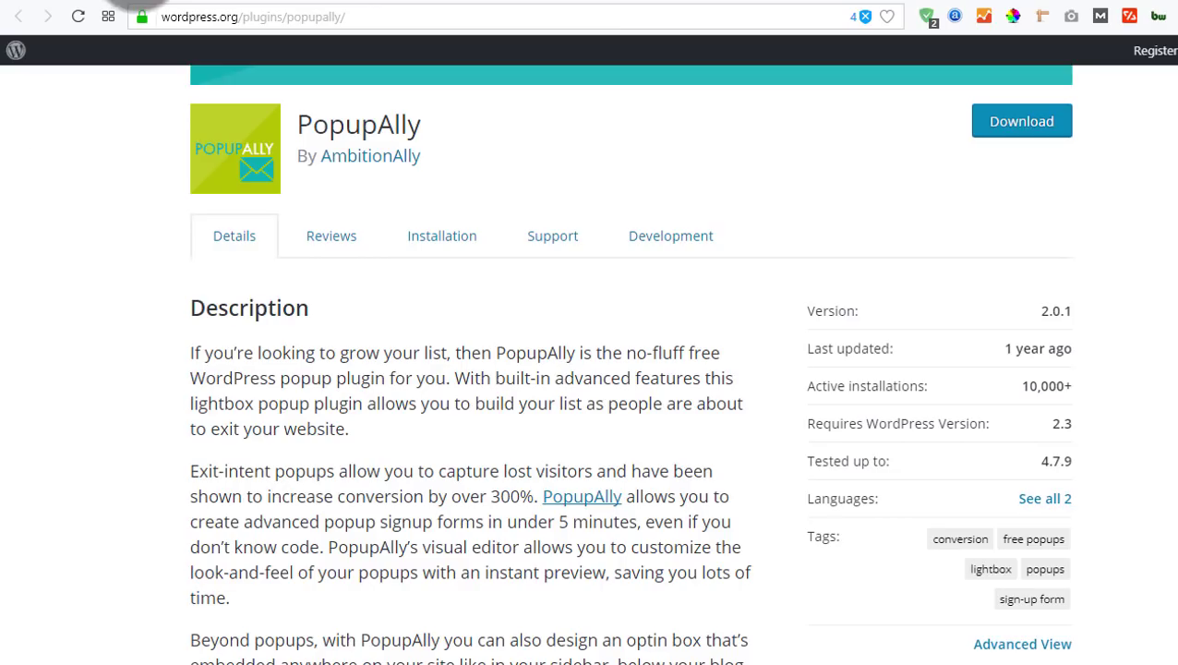
- Switch back to the Mailchimp pop-up form editor and close the embed code dialog
{"action": "left_click", "coordinate": [296, 5]}
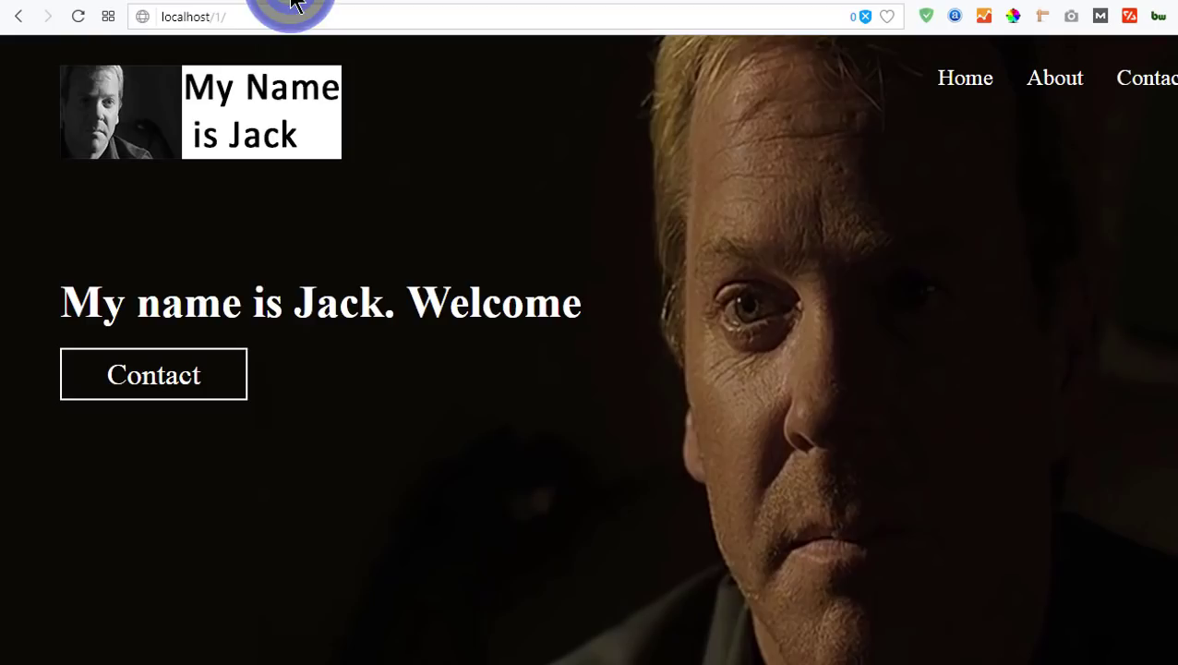
{"action": "left_click", "coordinate": [150, 4]}
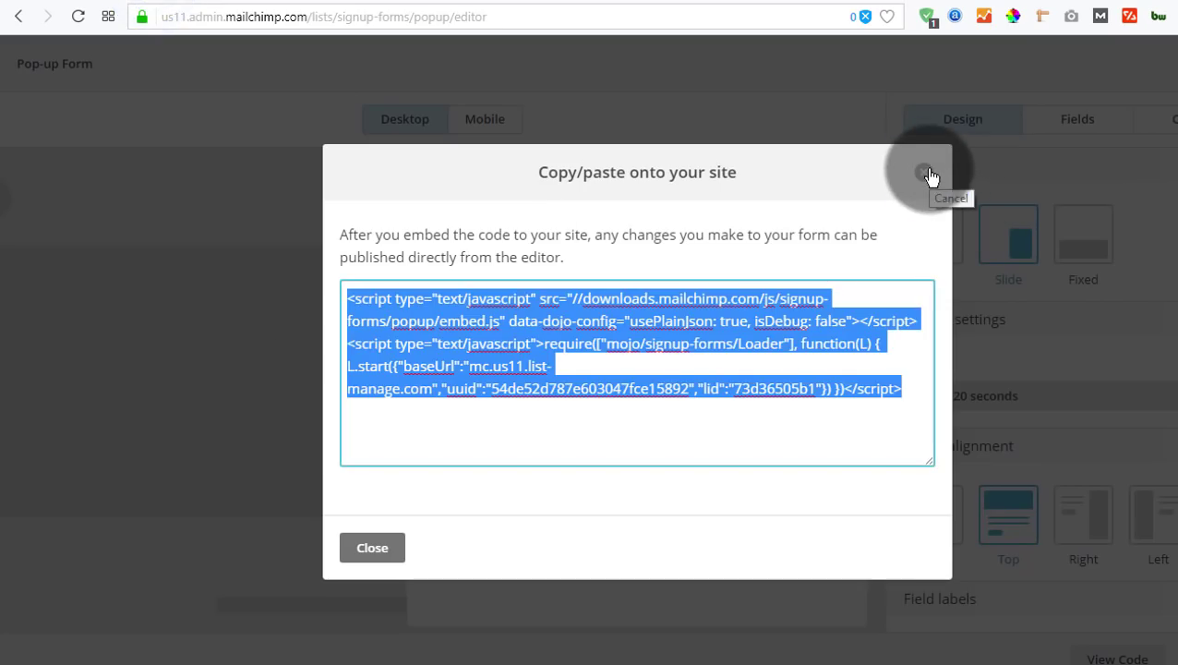
{"action": "left_click", "coordinate": [926, 173]}
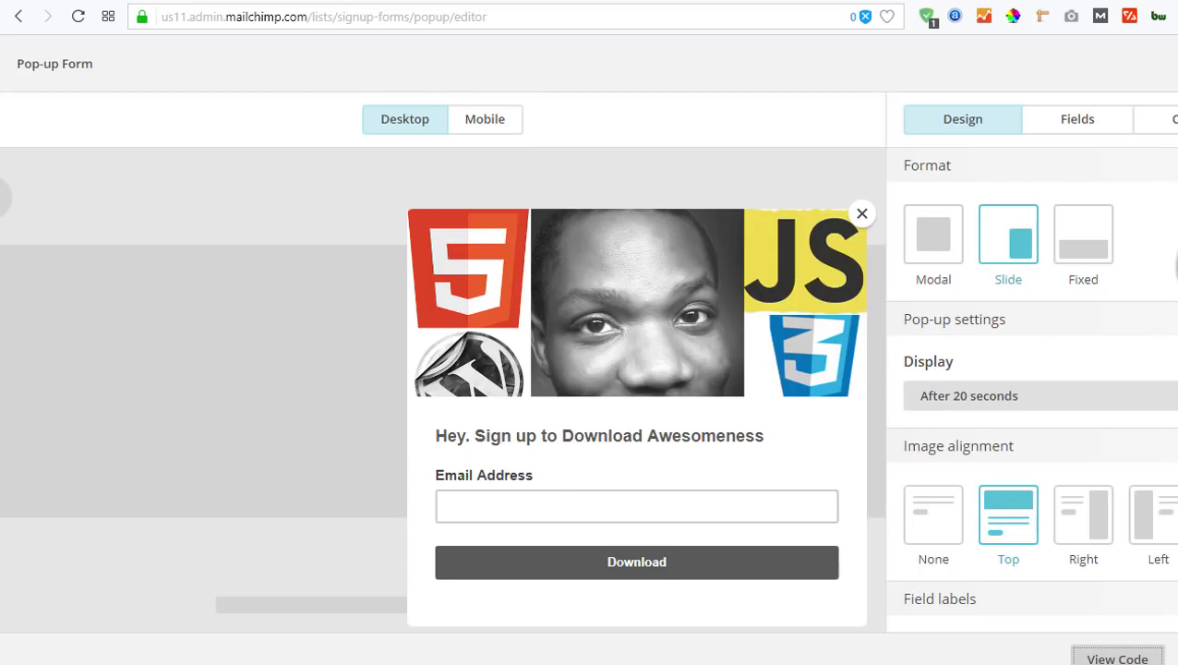
- Open the Display timing options in the form's pop-up settings
{"action": "scroll", "coordinate": [1167, 268], "scroll_direction": "down", "scroll_amount": 1}
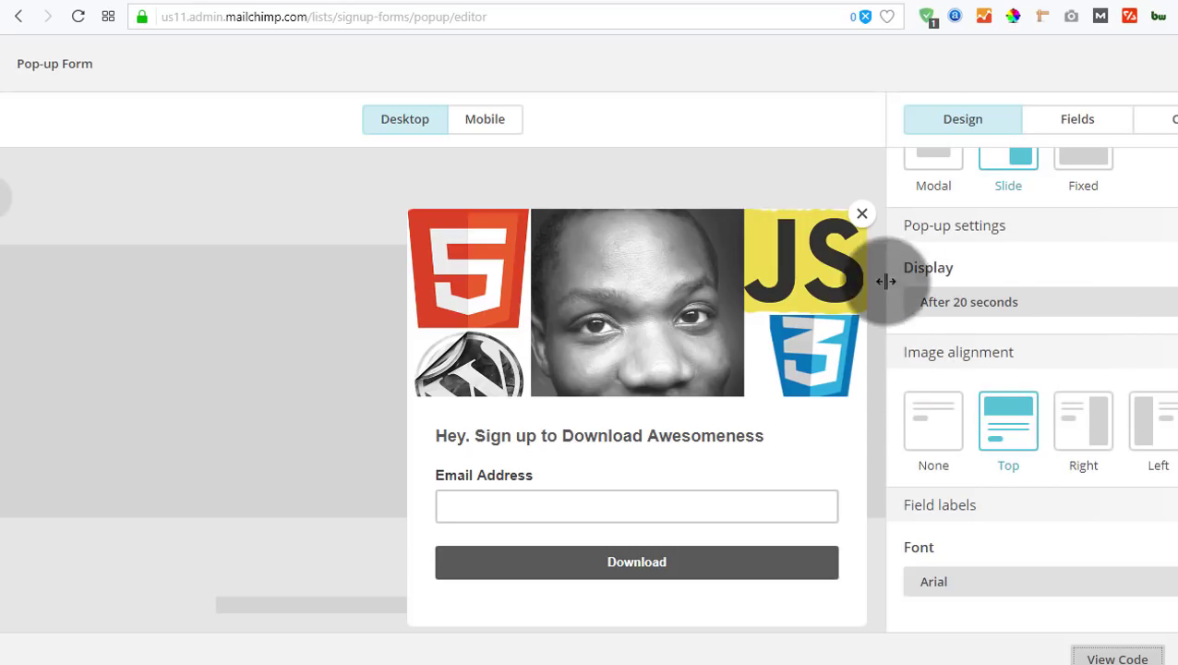
{"action": "left_click", "coordinate": [976, 308]}
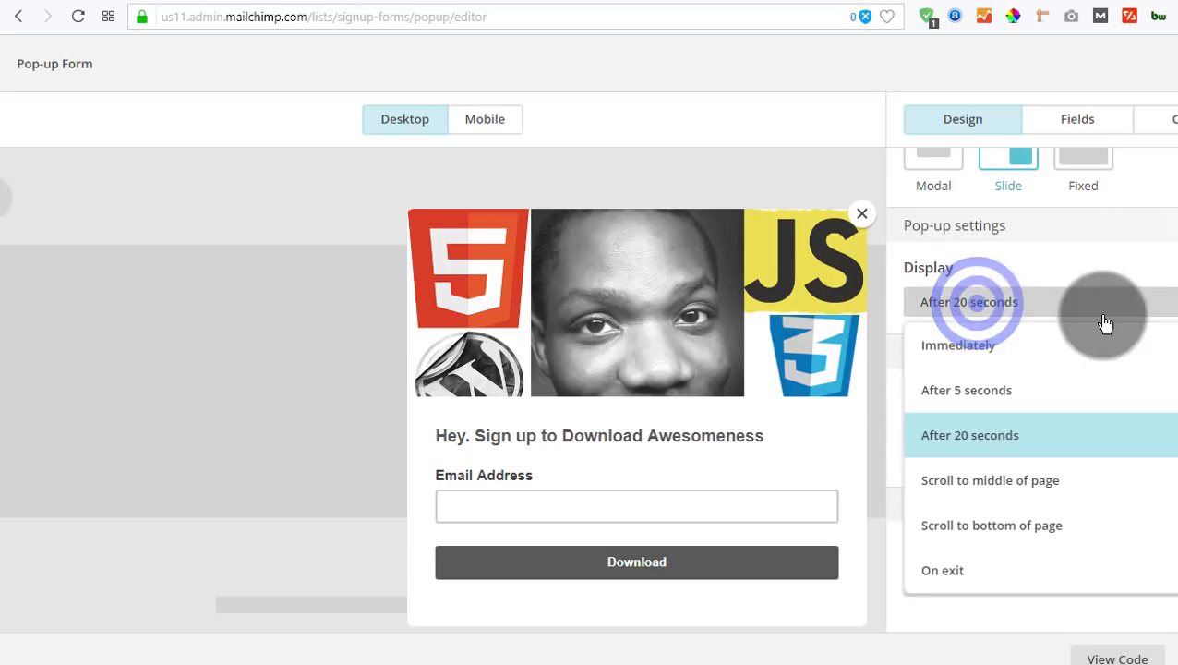